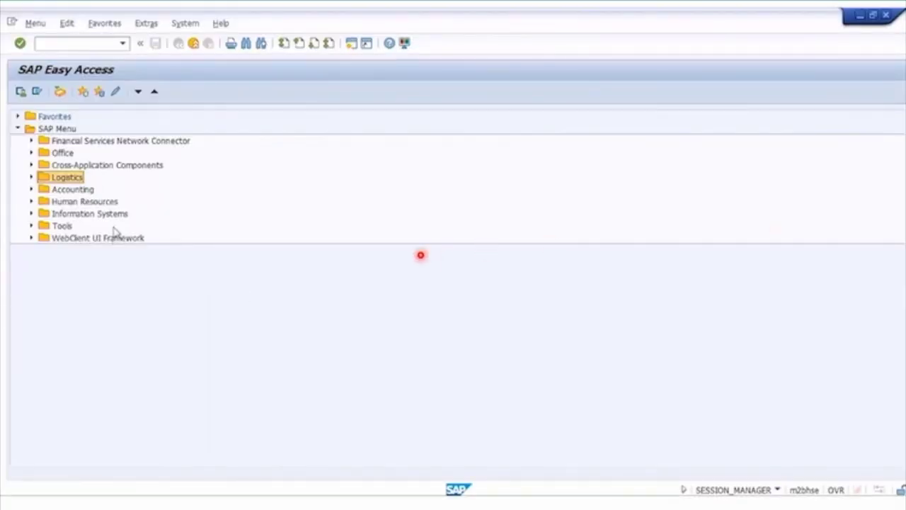
# Step: Expand the SAP Menu folders Logistics, Sales and Distribution, Sales, and Order to list the order transactions
pyautogui.click(71, 190)
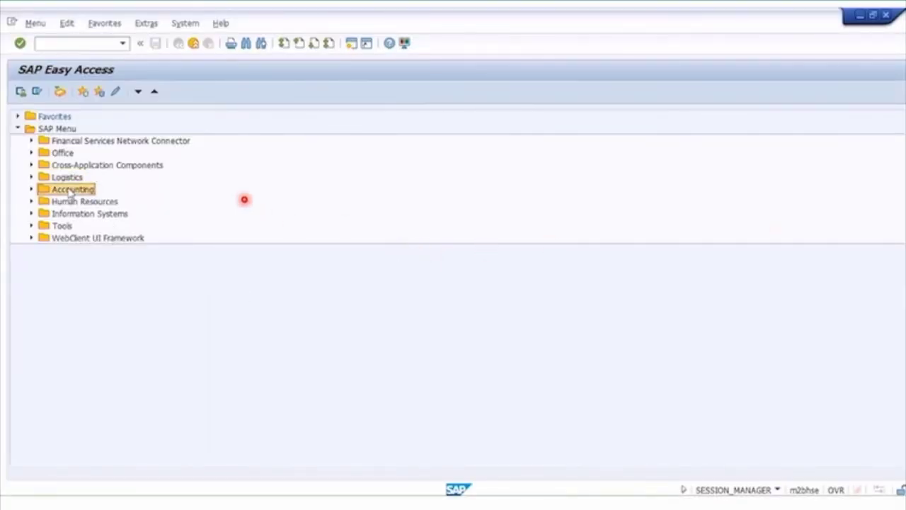
pyautogui.click(68, 178)
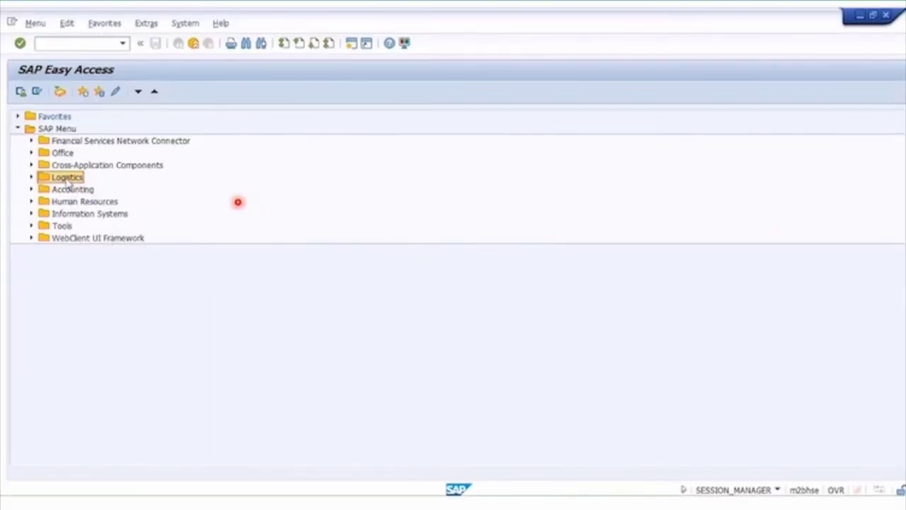
pyautogui.click(31, 178)
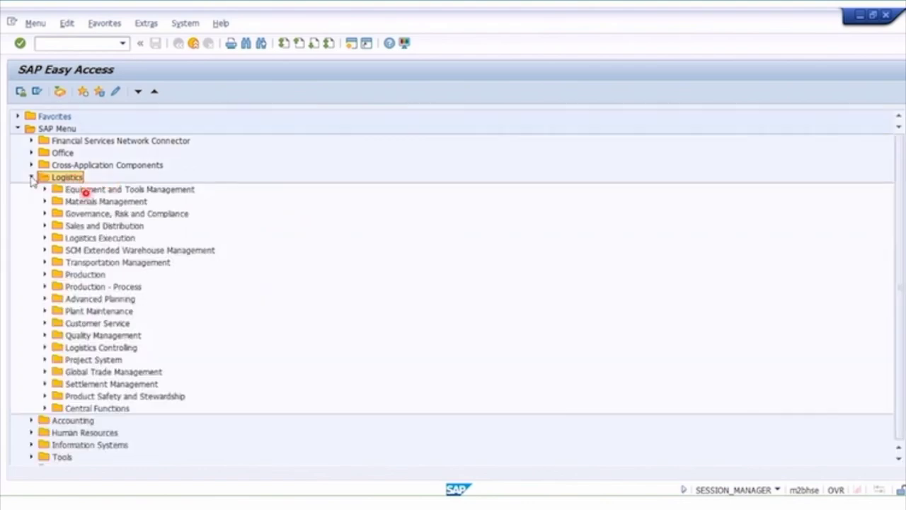
pyautogui.click(99, 227)
pyautogui.click(44, 226)
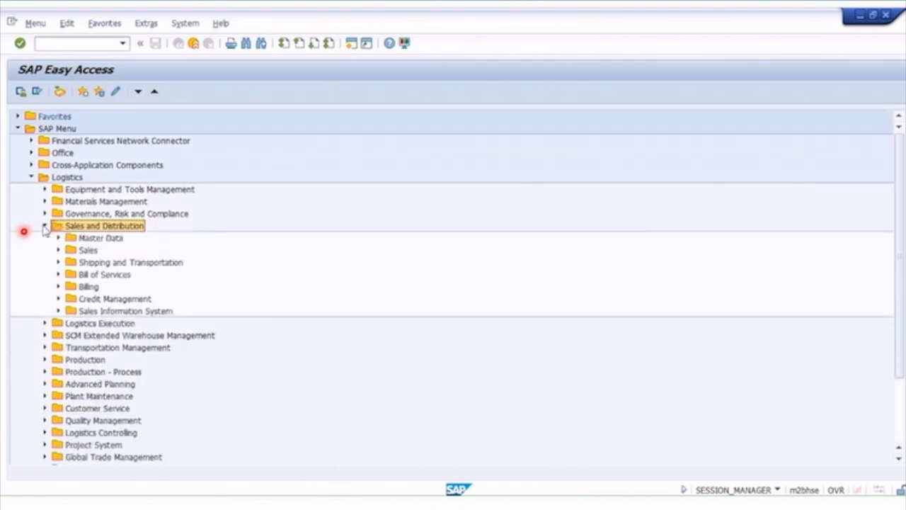
pyautogui.click(87, 250)
pyautogui.click(58, 251)
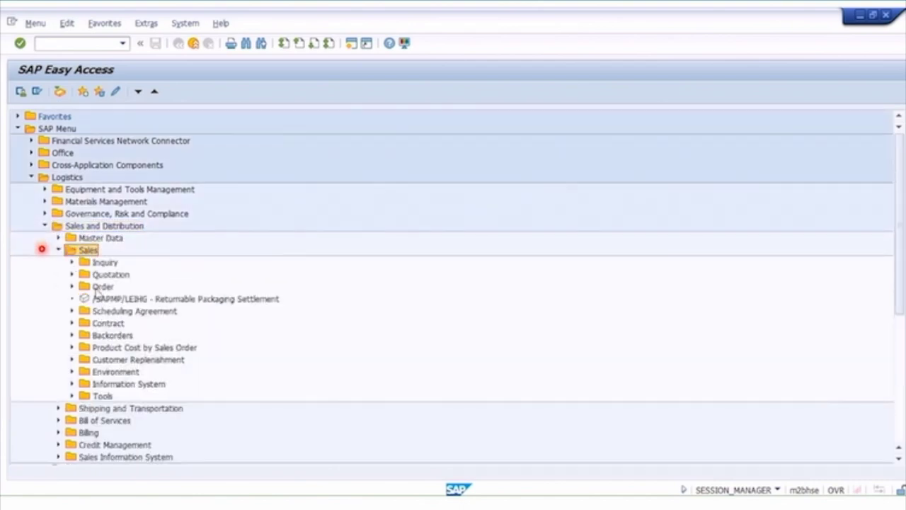
pyautogui.click(100, 287)
pyautogui.click(71, 287)
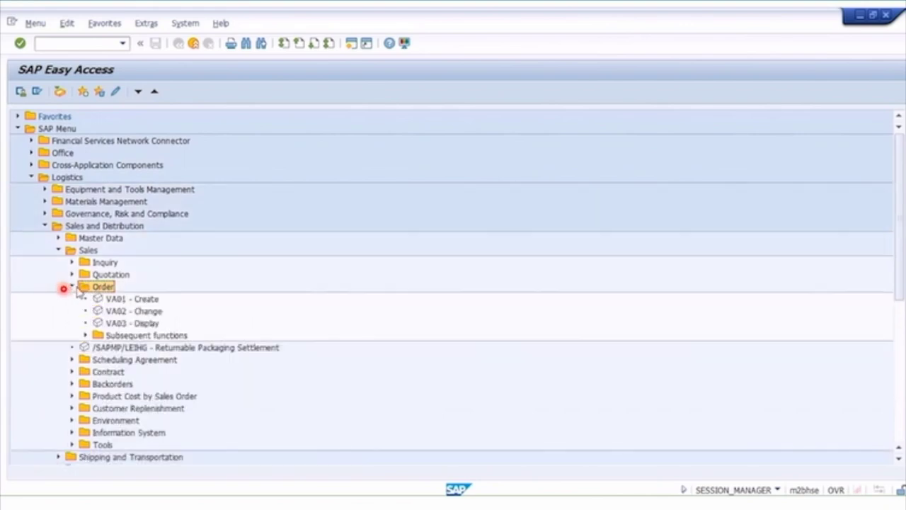
# Step: Start the VA03 - Display transaction and display the sales order already proposed in the Order field
pyautogui.click(115, 324)
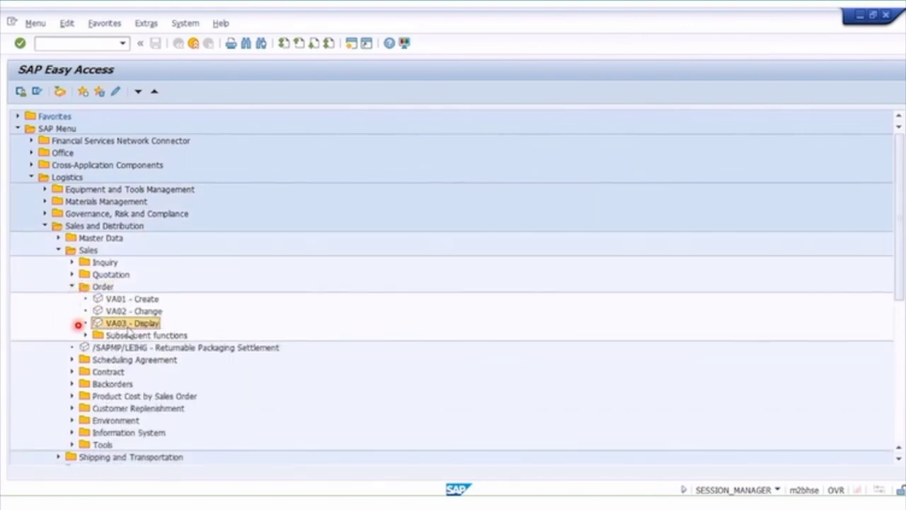
pyautogui.doubleClick(135, 323)
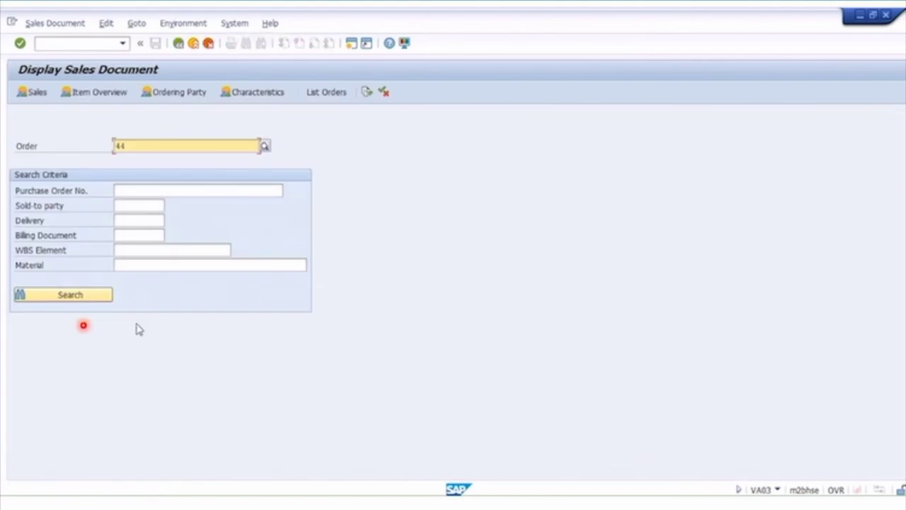
pyautogui.moveTo(146, 148); pyautogui.dragTo(114, 138)
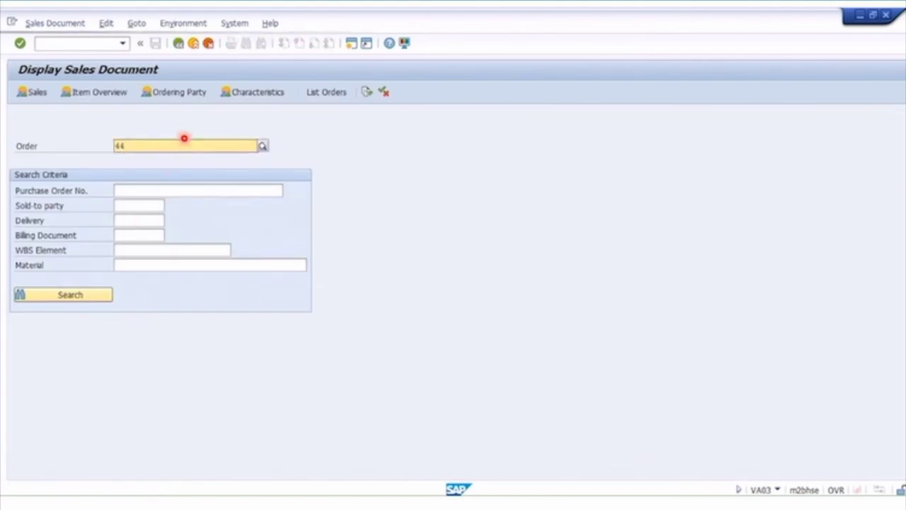
pyautogui.press('Return')
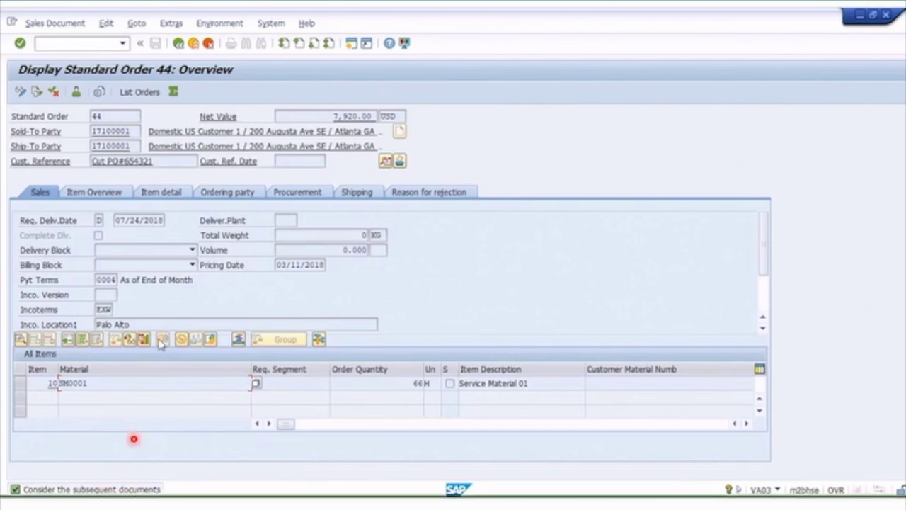
# Step: Examine the order overview's customer reference and the service item's requirement segment, order quantity and description
pyautogui.click(176, 162)
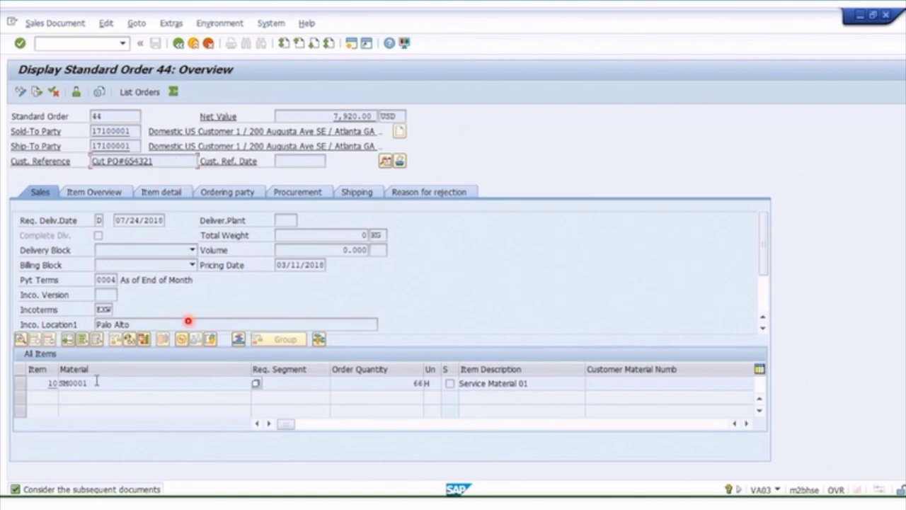
pyautogui.click(305, 386)
pyautogui.click(369, 386)
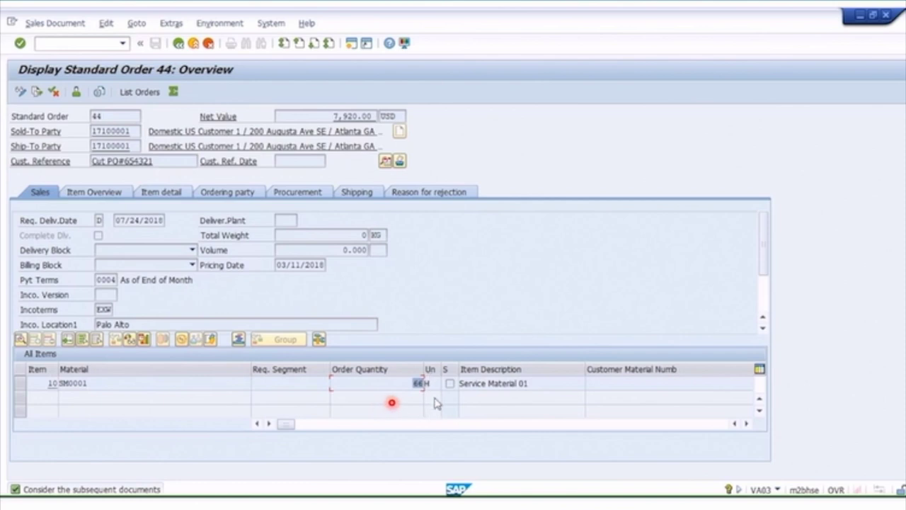
pyautogui.click(527, 383)
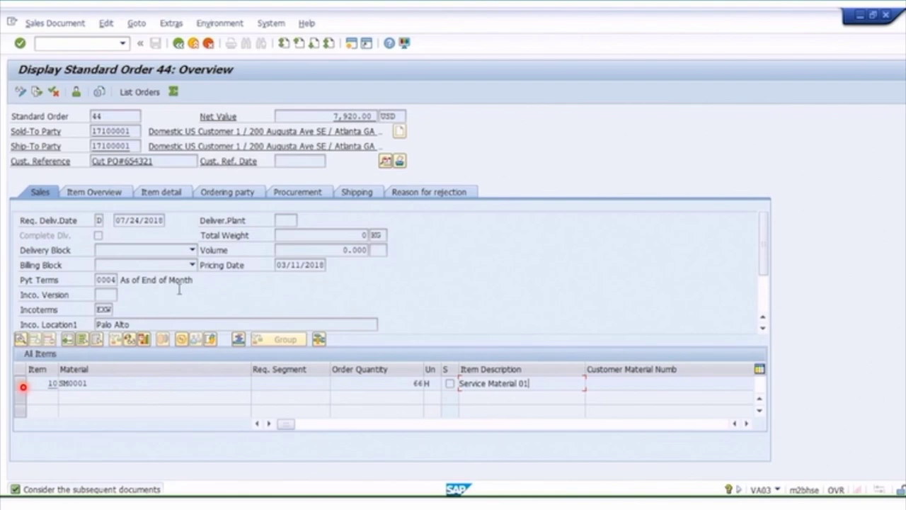
# Step: Display the order's header data and examine the order type, sales area and document currency in its sales details
pyautogui.click(385, 162)
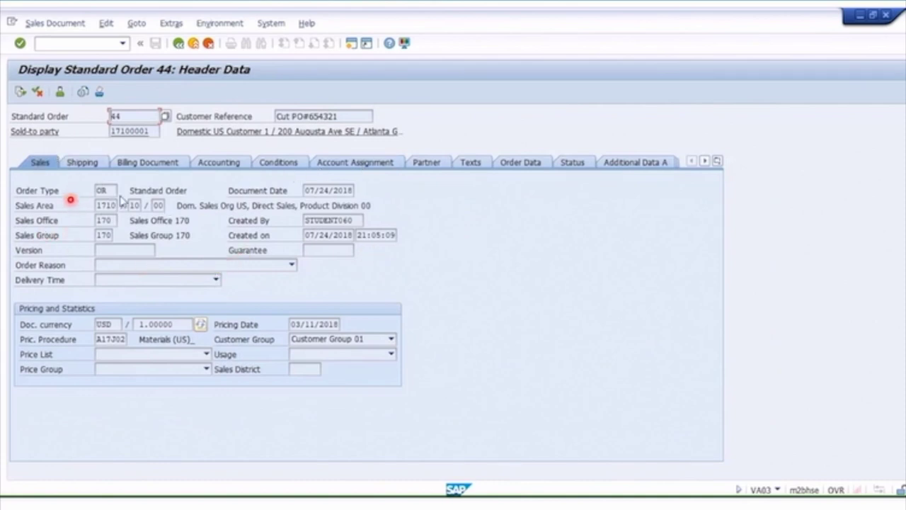
pyautogui.click(111, 190)
pyautogui.press('Tab')
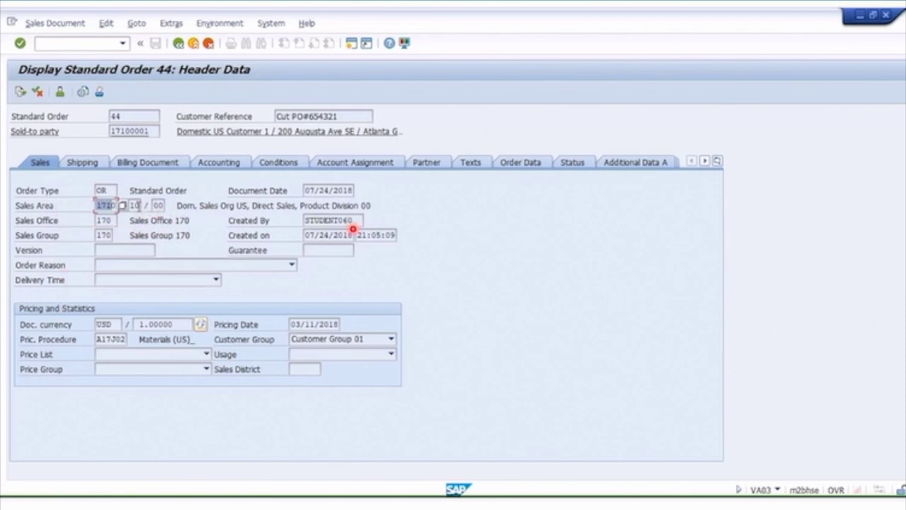
pyautogui.press('Tab')
pyautogui.press('Tab')
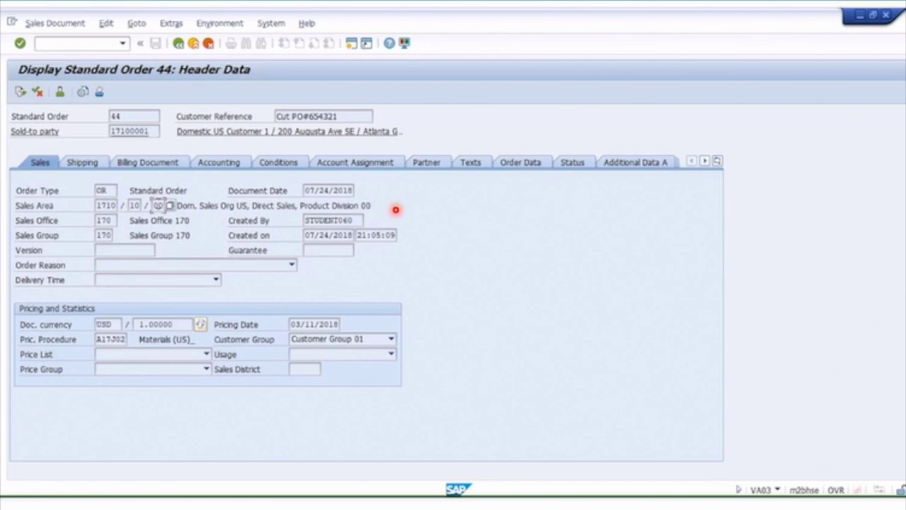
pyautogui.click(117, 324)
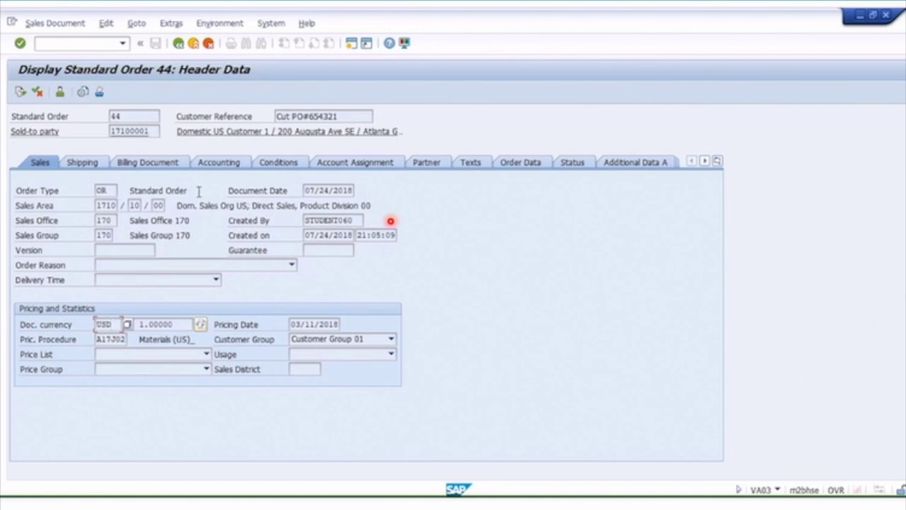
# Step: Review the header's accounting data, including the customer account assignment group options and the company code to be billed
pyautogui.click(244, 166)
pyautogui.click(75, 206)
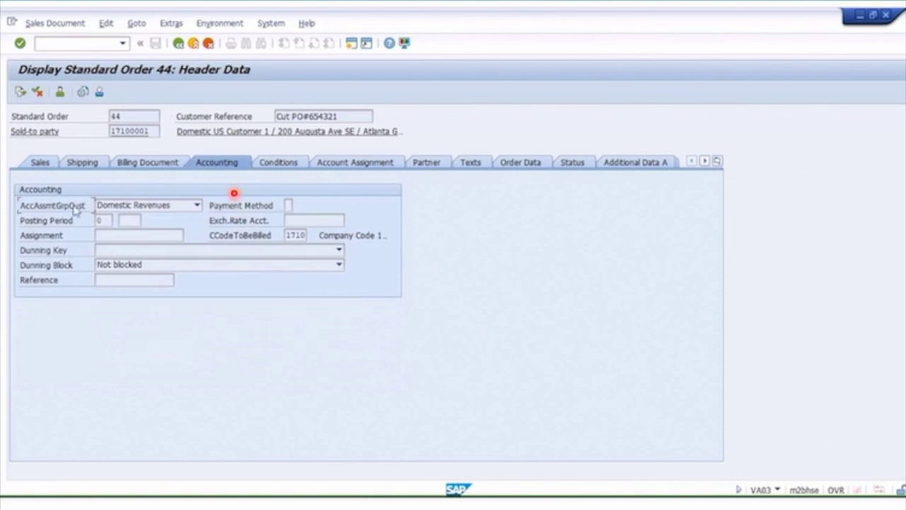
pyautogui.click(198, 205)
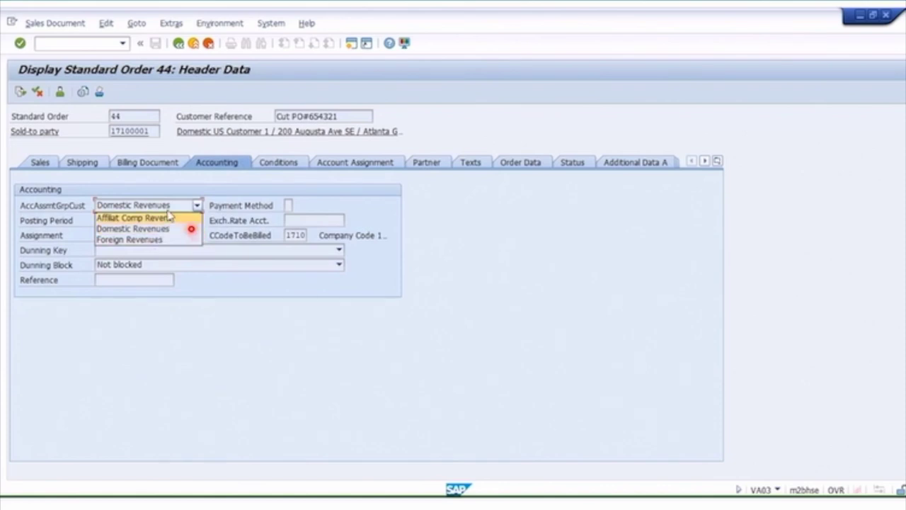
pyautogui.click(188, 207)
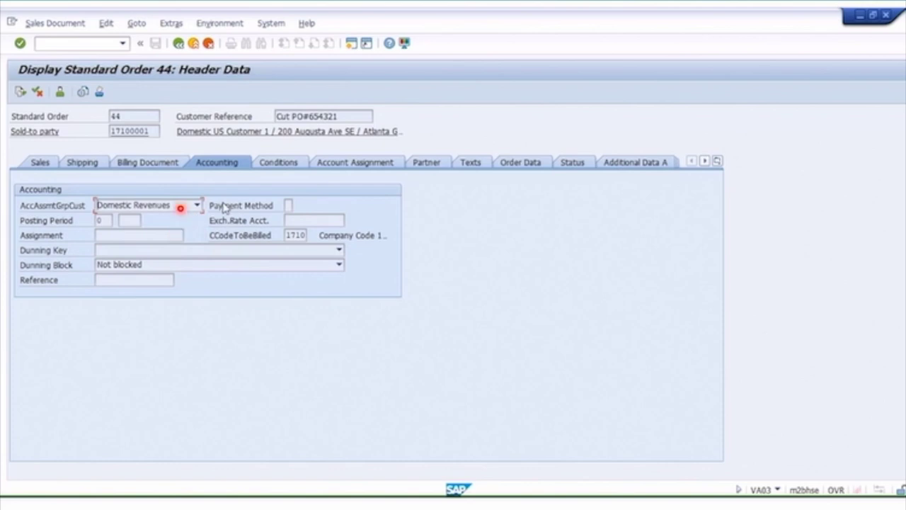
pyautogui.moveTo(285, 234); pyautogui.dragTo(303, 235)
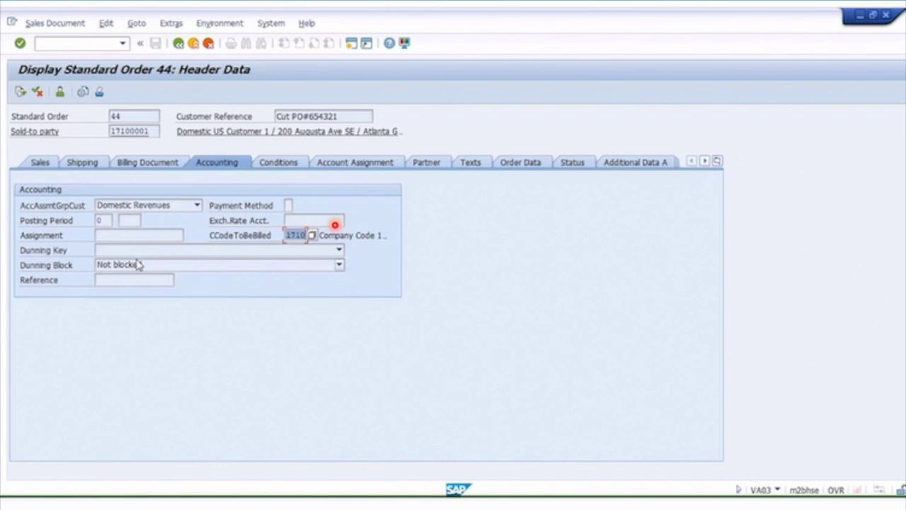
# Step: Review the header's pricing conditions, including net value, tax and the PPR0 price element
pyautogui.click(267, 163)
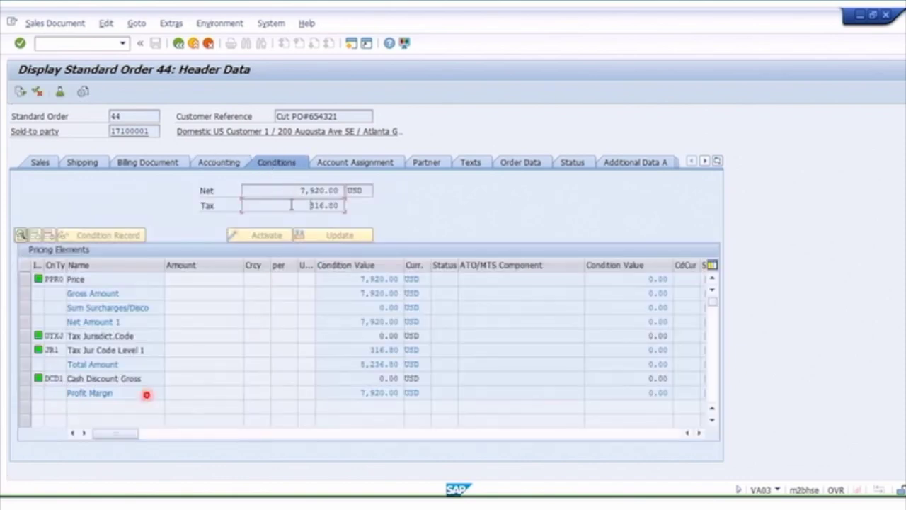
pyautogui.click(25, 281)
pyautogui.click(24, 281)
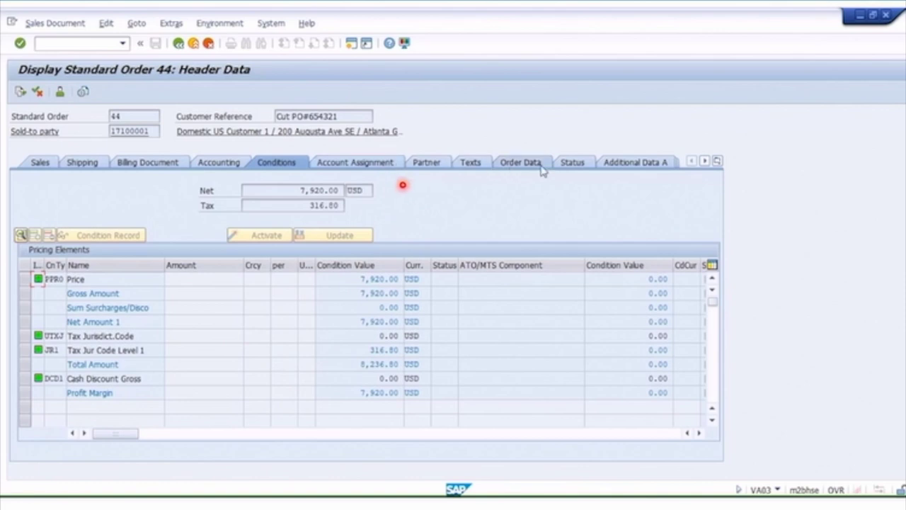
# Step: Check the header's processing status, covering the overall, rejection and order-related billing statuses
pyautogui.click(572, 162)
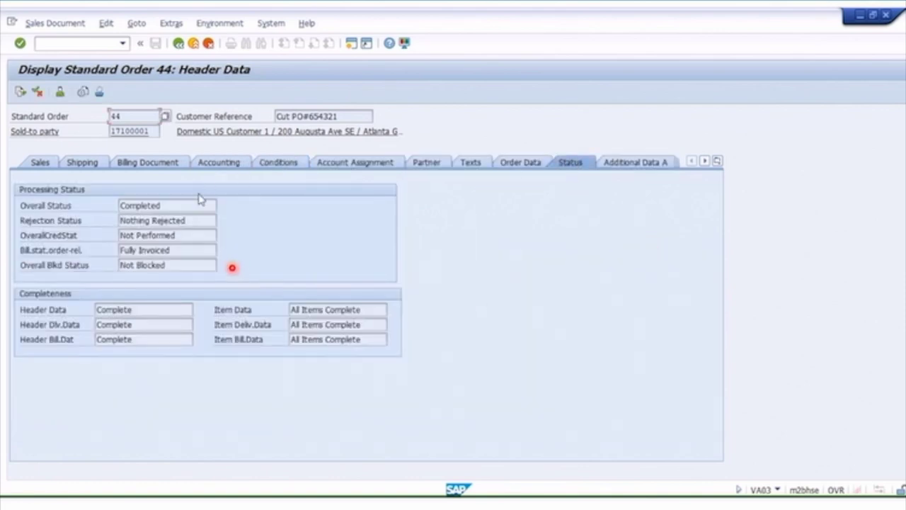
pyautogui.moveTo(215, 204); pyautogui.dragTo(113, 202)
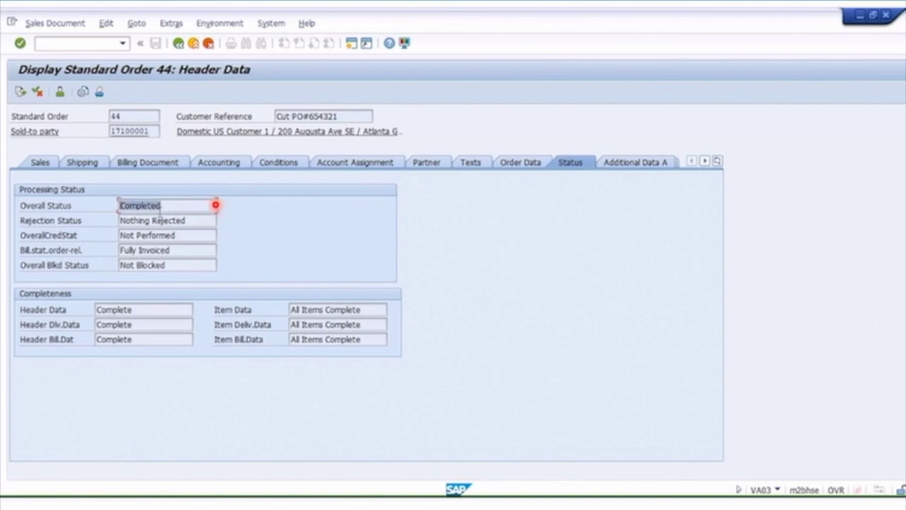
pyautogui.click(195, 220)
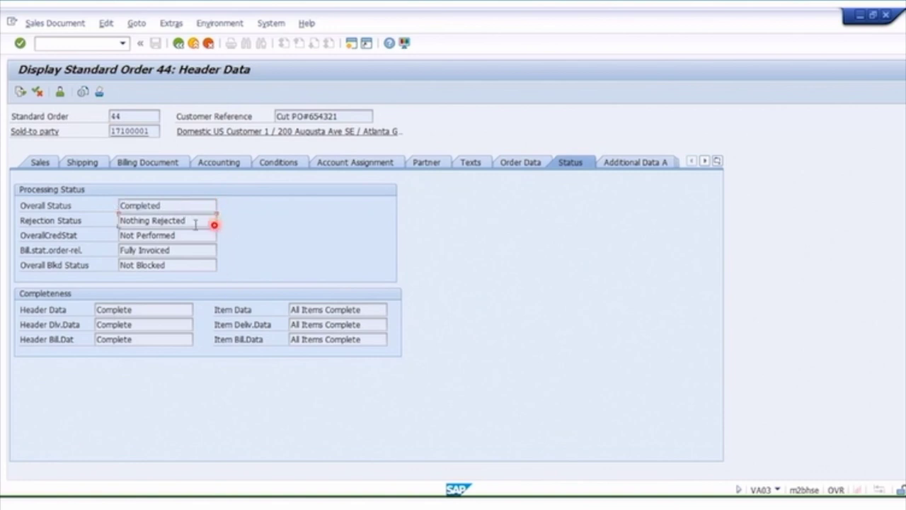
pyautogui.moveTo(190, 255); pyautogui.dragTo(114, 246)
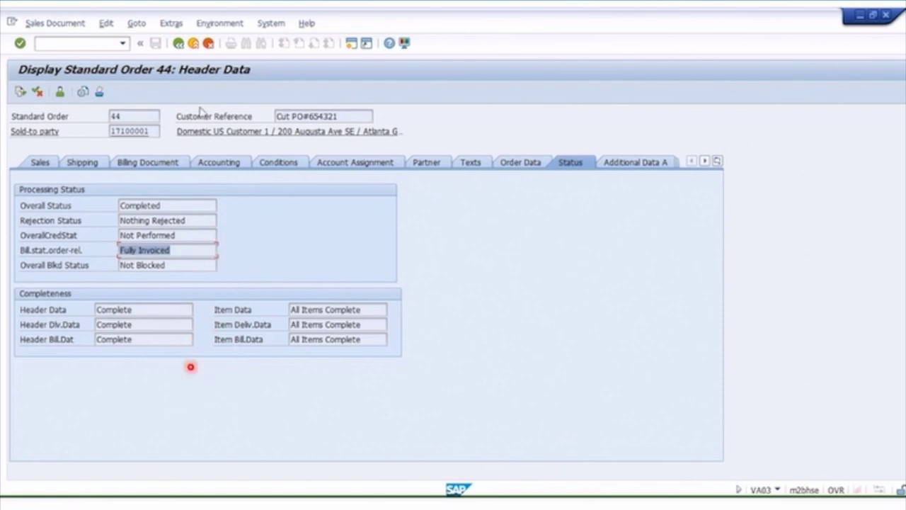
# Step: Return to the order overview, display the details of item 10 and examine the material entered in its sales data
pyautogui.click(178, 43)
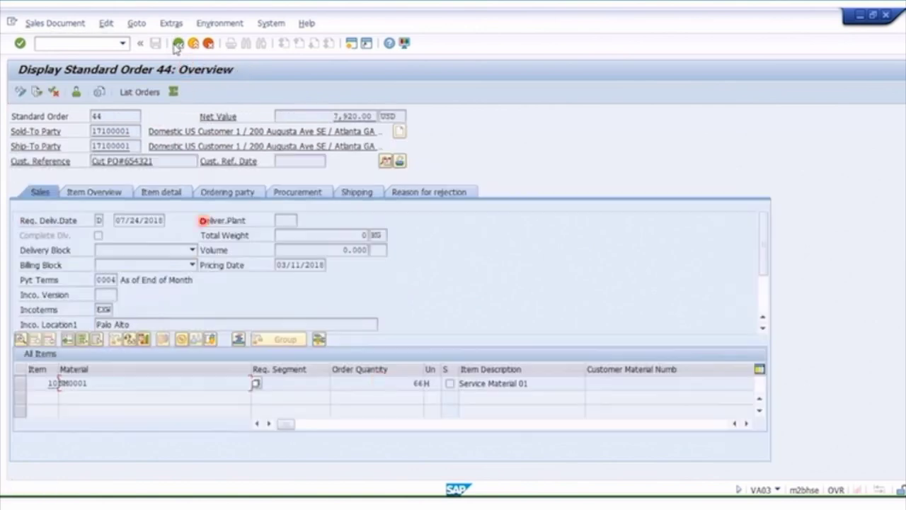
pyautogui.click(19, 383)
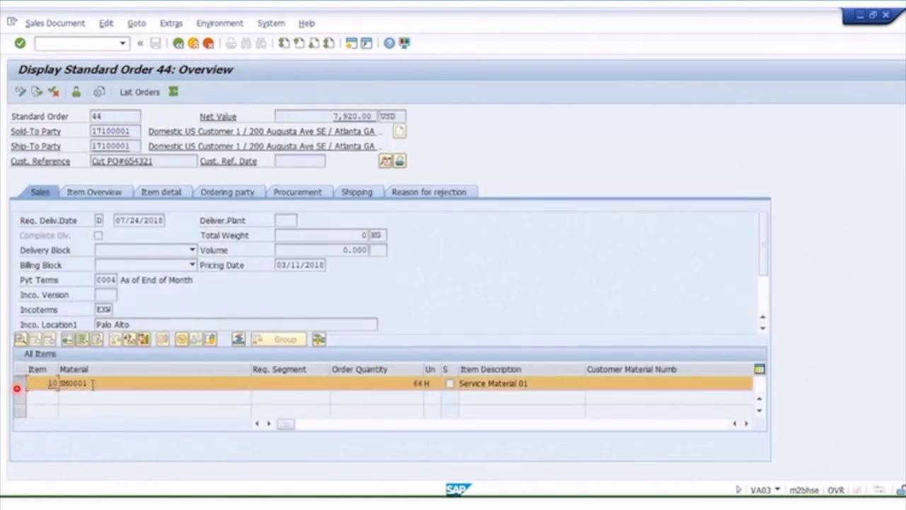
pyautogui.click(21, 340)
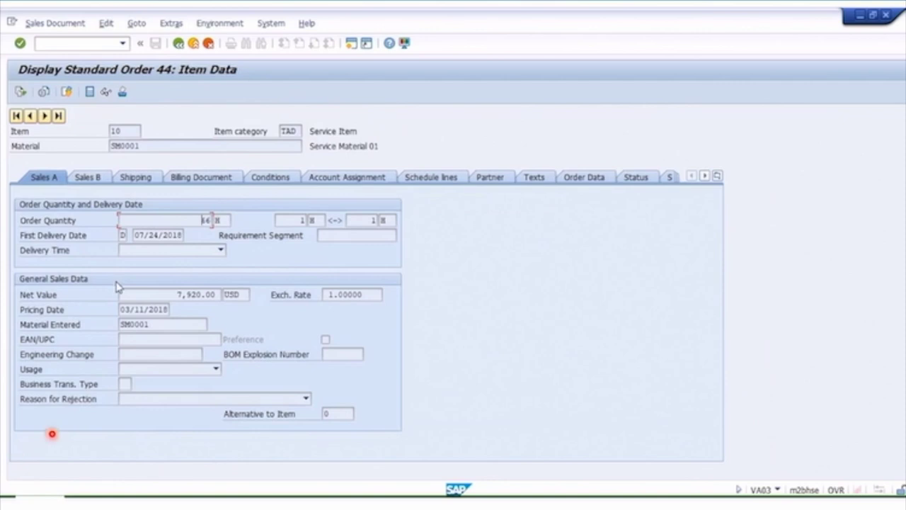
pyautogui.moveTo(164, 325); pyautogui.dragTo(110, 320)
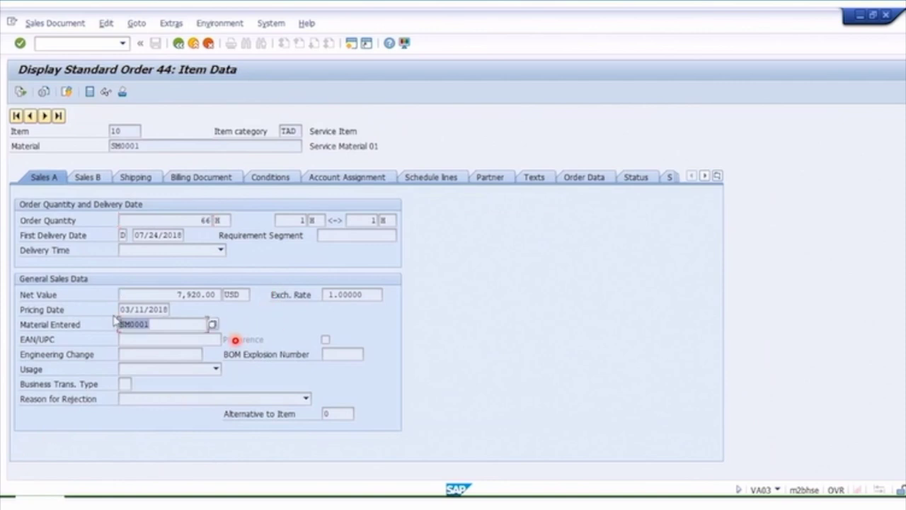
# Step: Review the item's billing document data, including the payer, Incoterms and payment terms
pyautogui.click(201, 178)
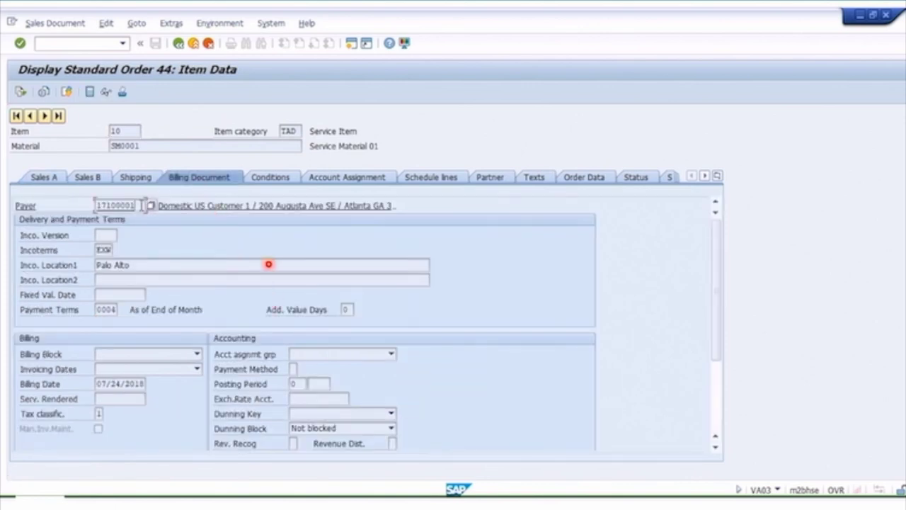
pyautogui.doubleClick(115, 205)
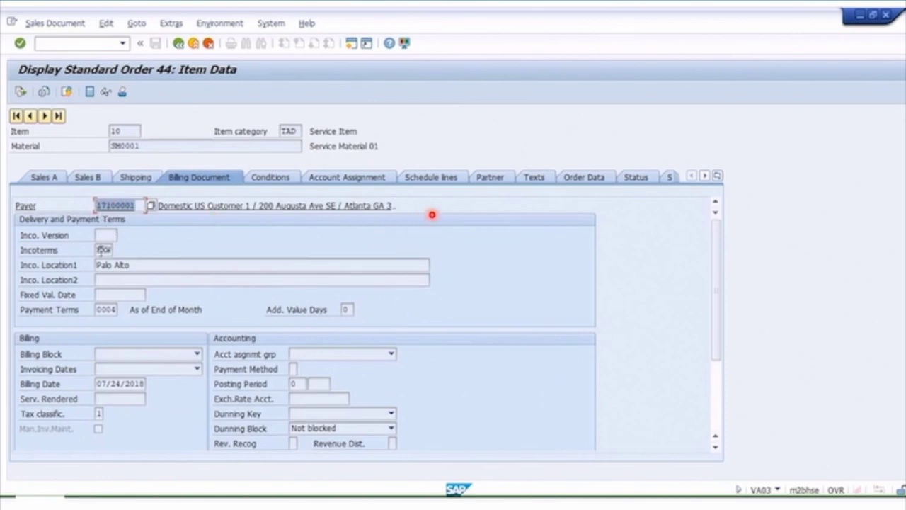
pyautogui.click(103, 250)
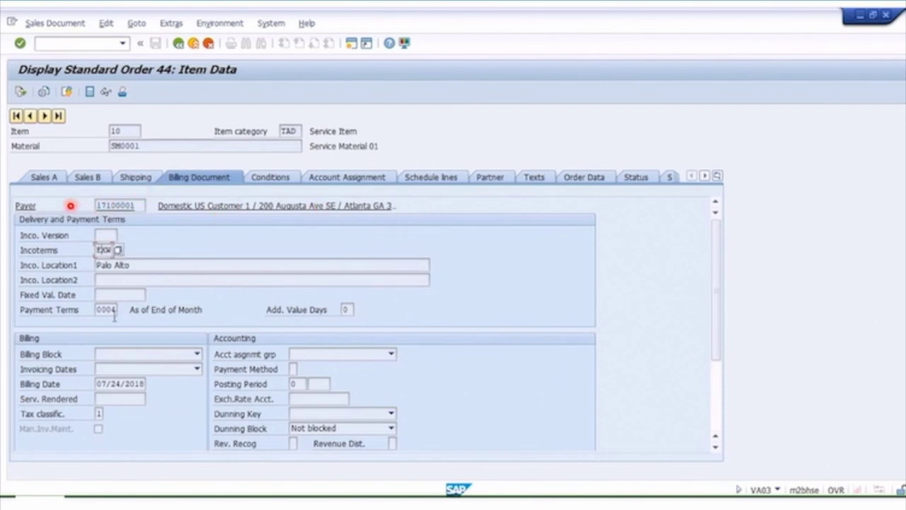
pyautogui.click(204, 310)
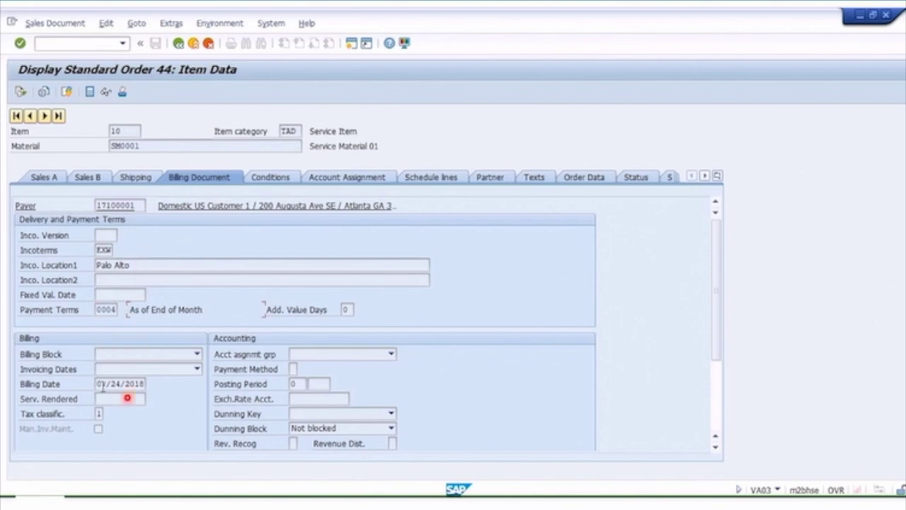
# Step: Check the billing date and tax classification in the item's billing document data
pyautogui.moveTo(98, 383); pyautogui.dragTo(163, 382)
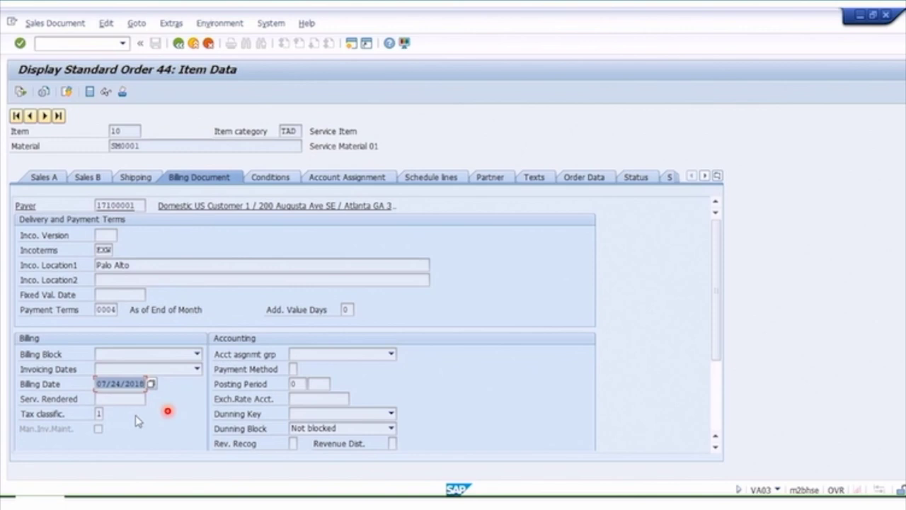
pyautogui.click(100, 413)
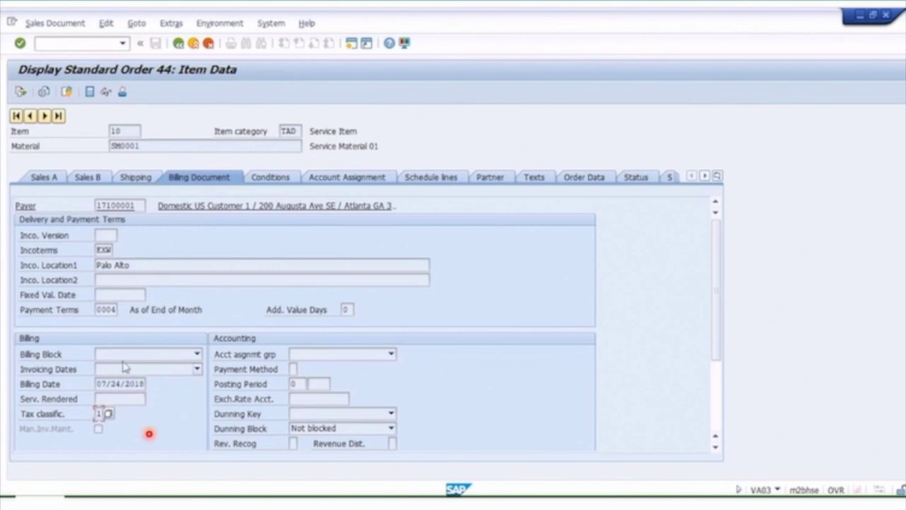
# Step: Review the item's pricing conditions, covering the hourly price, the quantity and the Tax Jur Code Level 1 rate and value
pyautogui.click(268, 178)
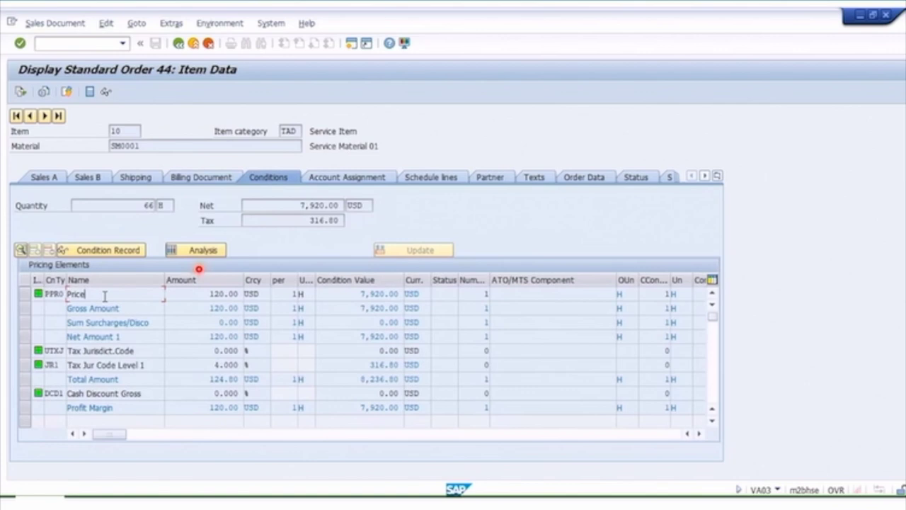
pyautogui.moveTo(195, 296); pyautogui.dragTo(241, 292)
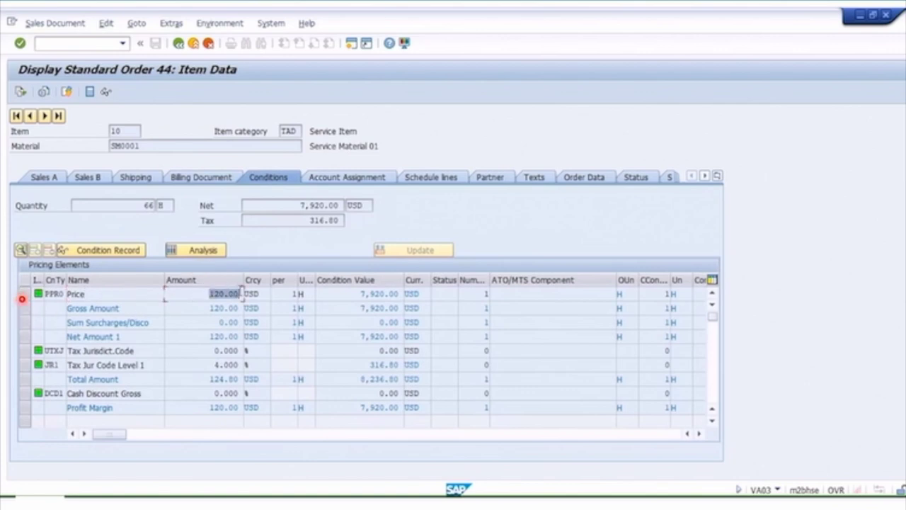
pyautogui.doubleClick(301, 293)
pyautogui.doubleClick(348, 296)
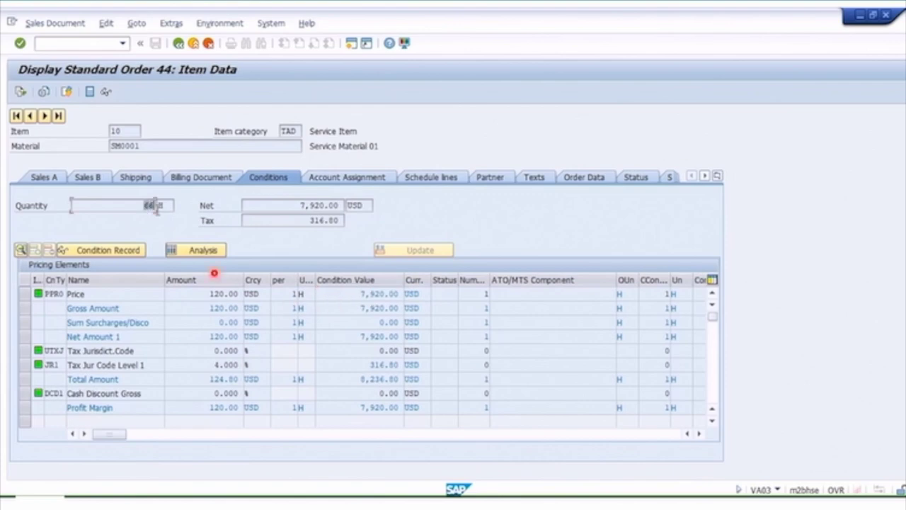
pyautogui.doubleClick(147, 206)
pyautogui.doubleClick(240, 364)
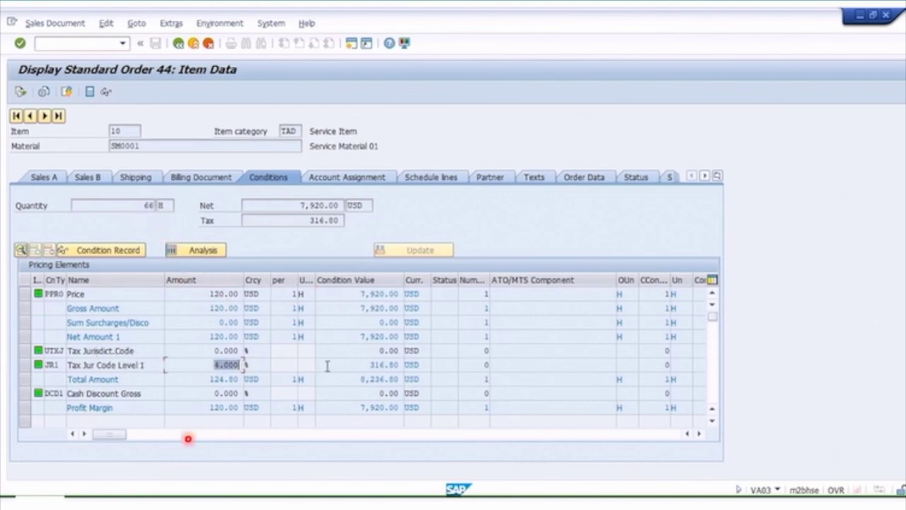
pyautogui.click(399, 364)
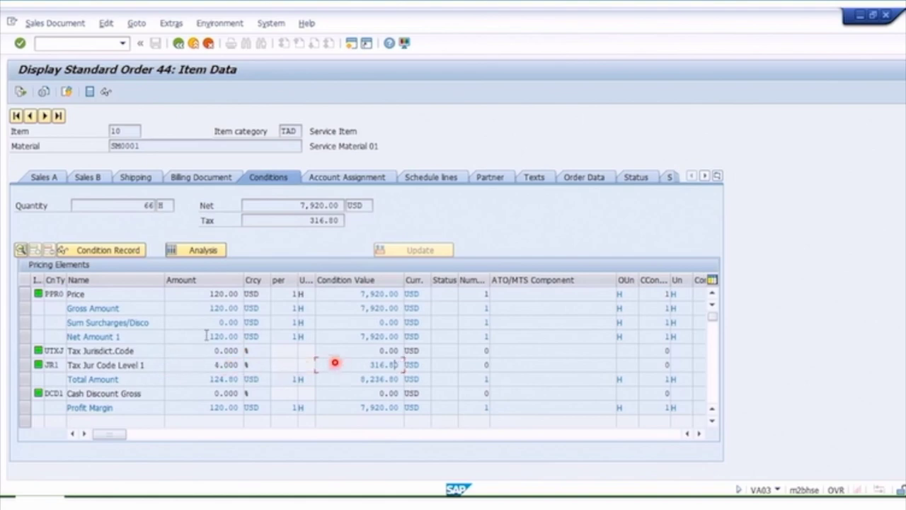
# Step: Display the condition record behind the PPR0 price, check its amount and unit, and return to the item's conditions
pyautogui.click(25, 293)
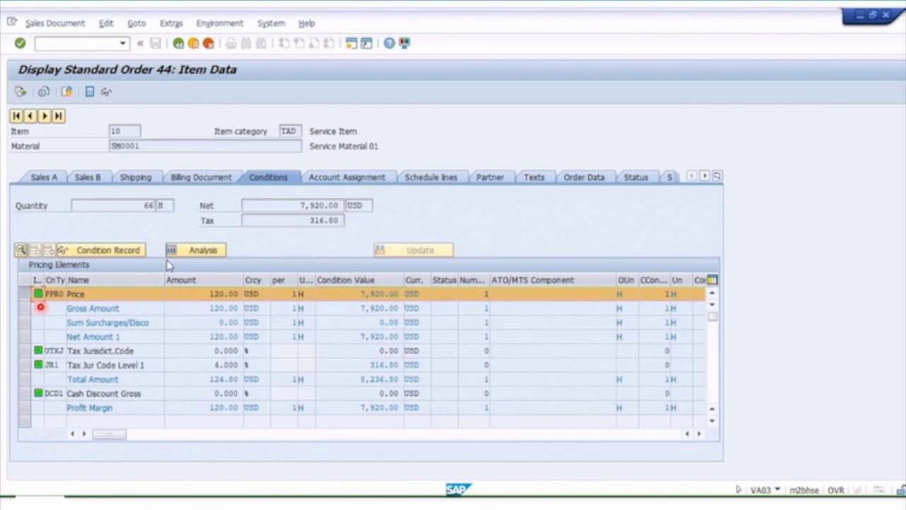
pyautogui.click(106, 255)
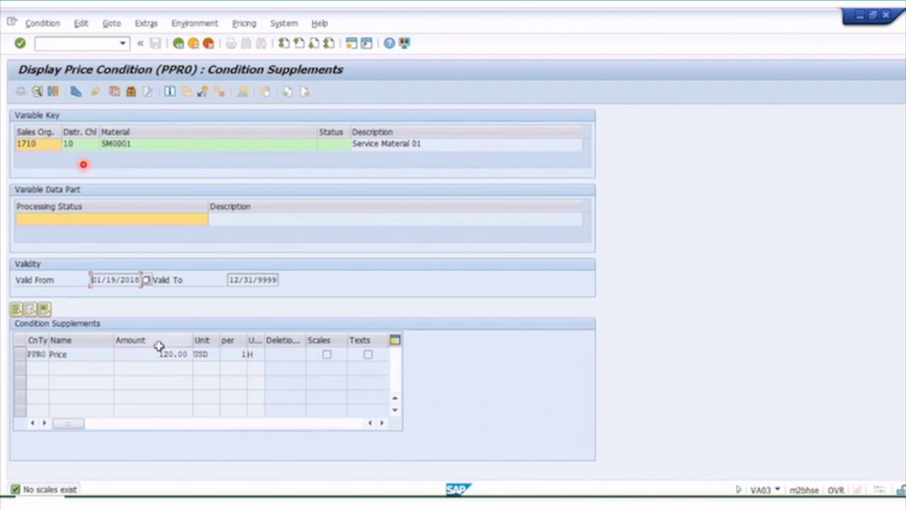
pyautogui.moveTo(162, 354); pyautogui.dragTo(197, 355)
pyautogui.click(248, 354)
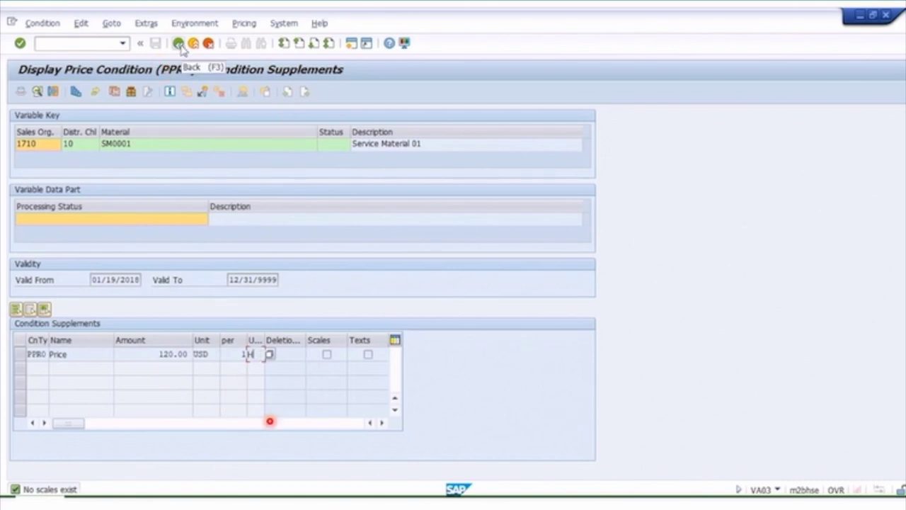
pyautogui.click(179, 44)
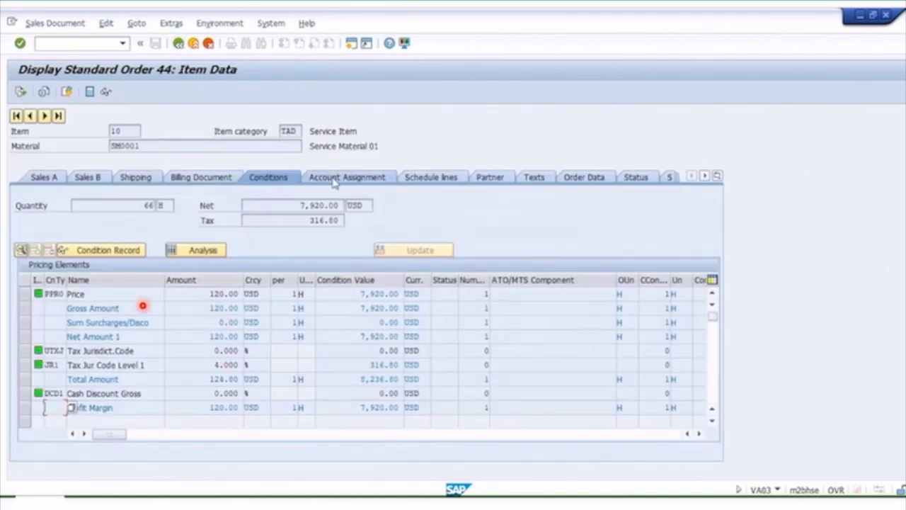
# Step: Review the item's account assignment, including the profit center and the profitability segment characteristics, and close the segment display without changes
pyautogui.click(334, 182)
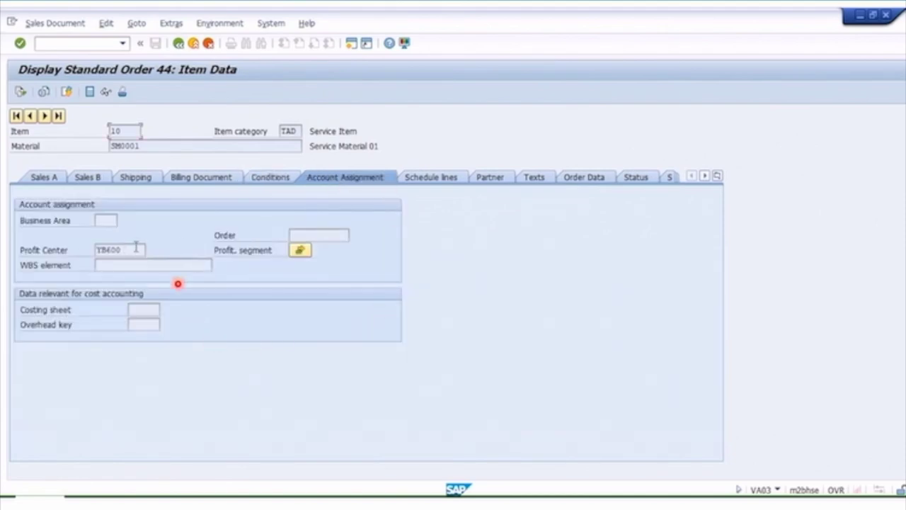
pyautogui.moveTo(136, 247); pyautogui.dragTo(73, 259)
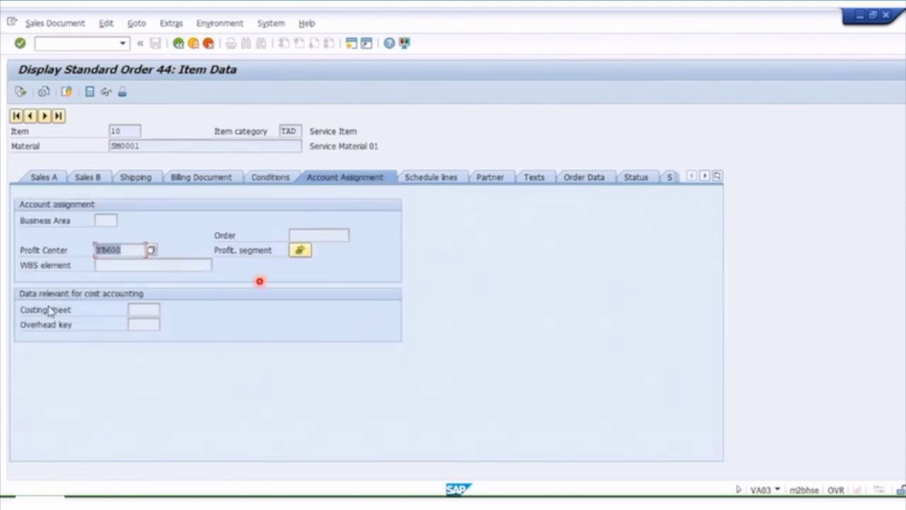
pyautogui.click(301, 252)
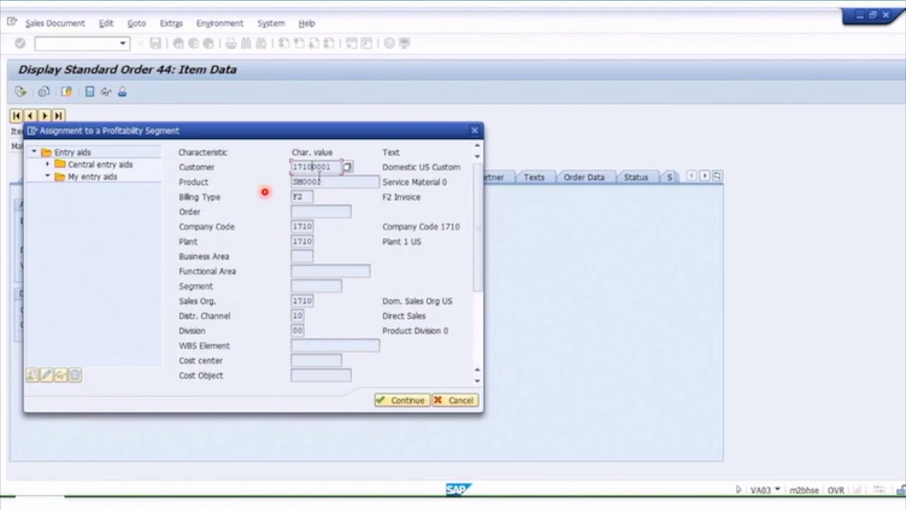
pyautogui.click(313, 184)
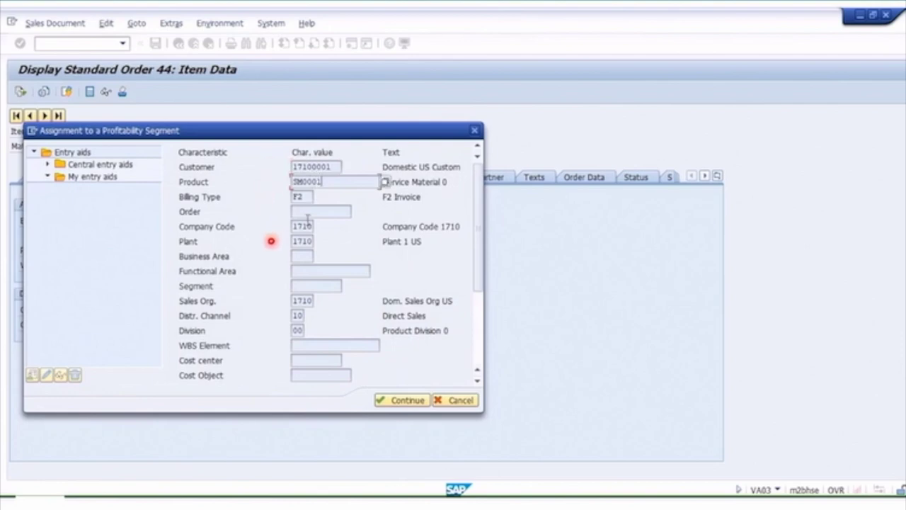
pyautogui.moveTo(475, 239); pyautogui.dragTo(477, 310)
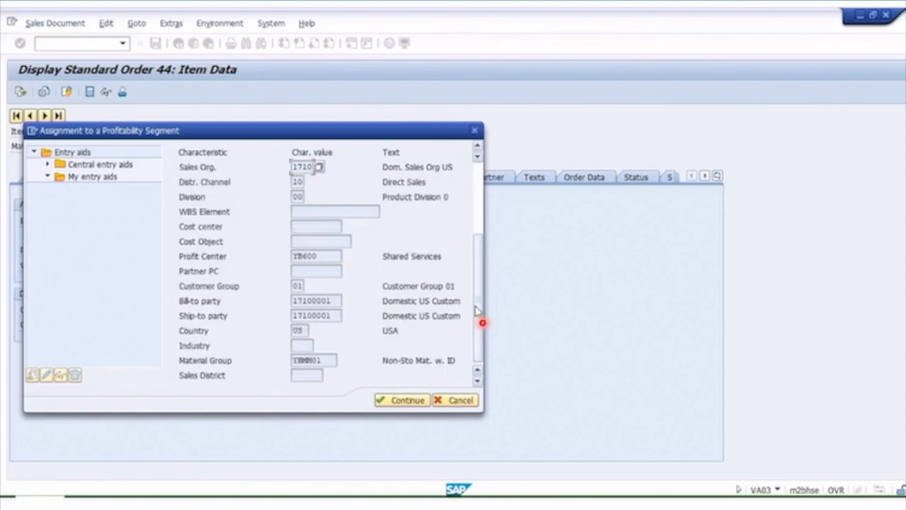
pyautogui.click(317, 255)
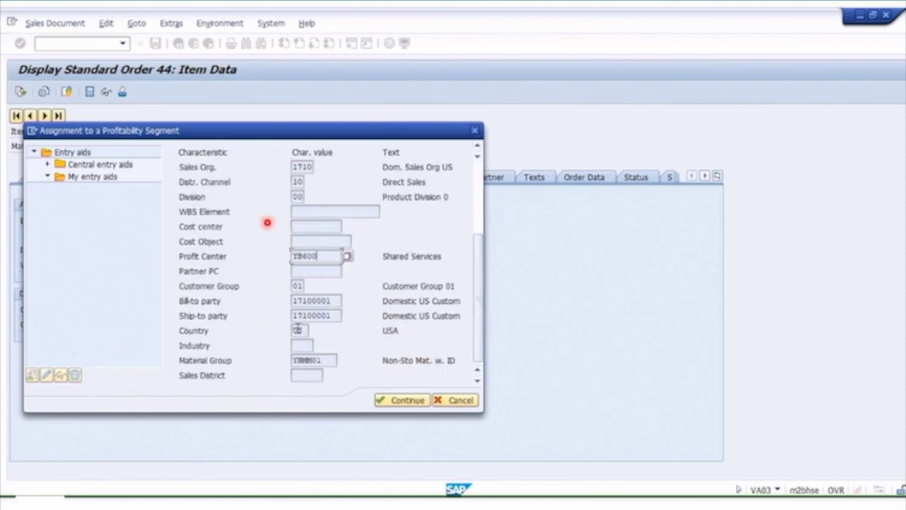
pyautogui.click(456, 401)
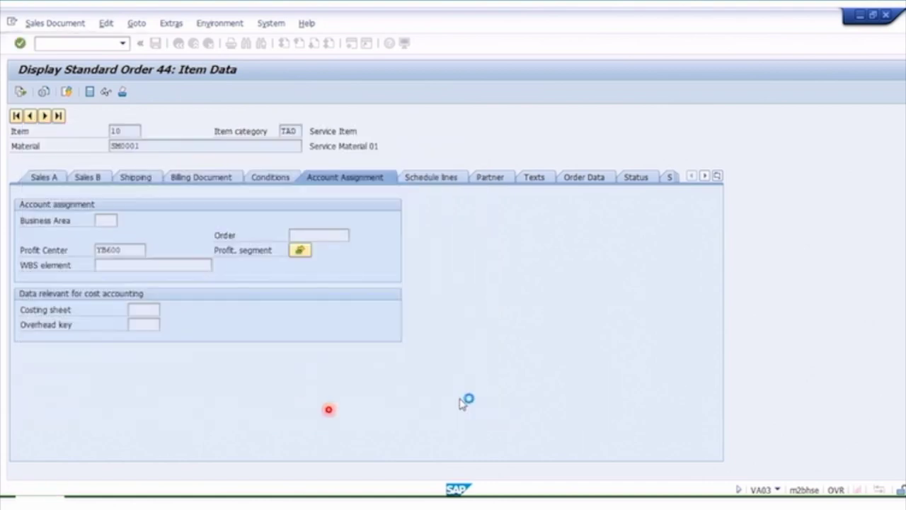
# Step: Check the item's processing status and completeness, and return to the order overview
pyautogui.click(641, 177)
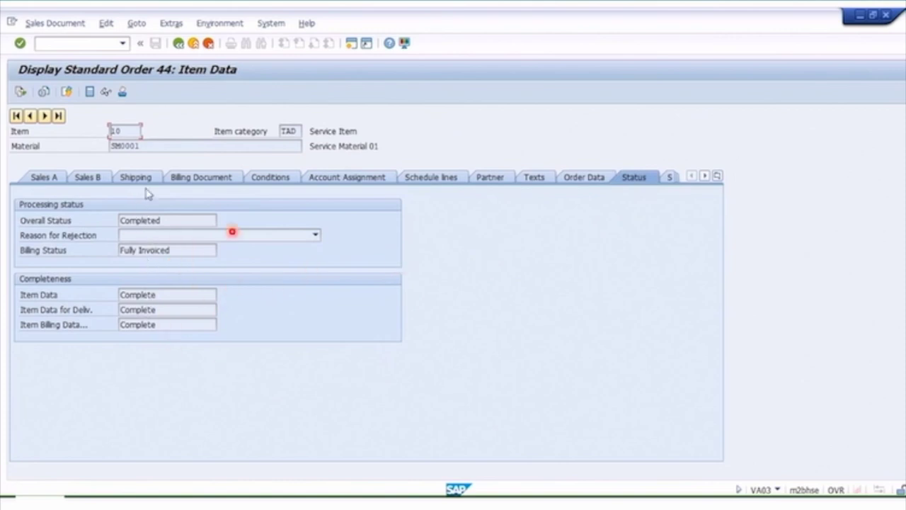
pyautogui.click(178, 44)
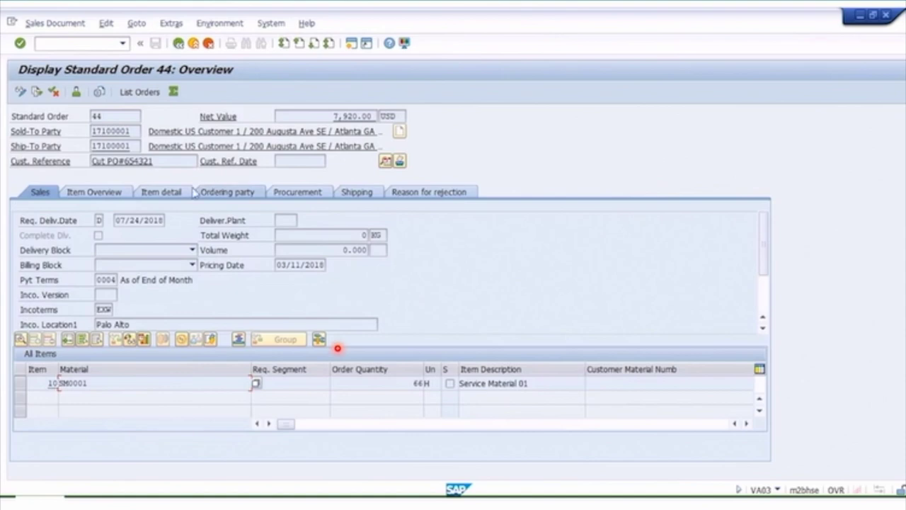
# Step: Display the order's document flow and examine the statuses of the F2 invoice and the accounting document
pyautogui.click(36, 93)
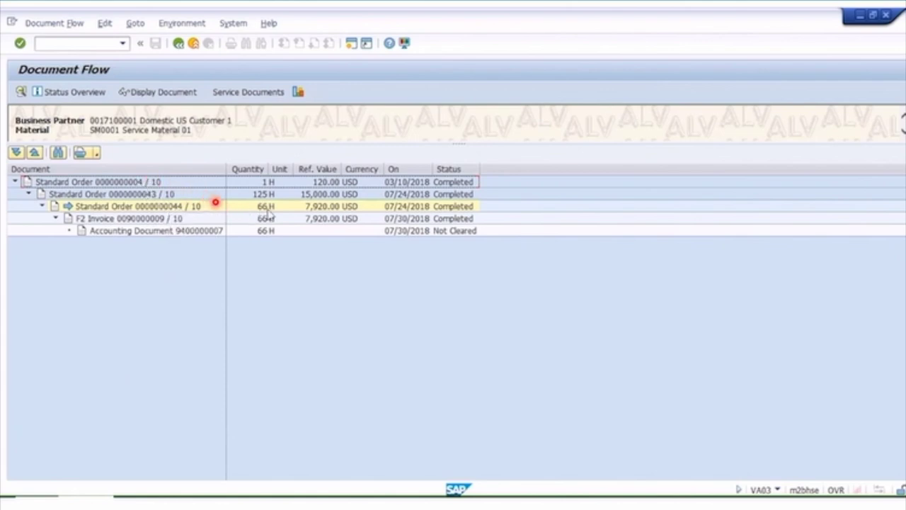
pyautogui.click(458, 219)
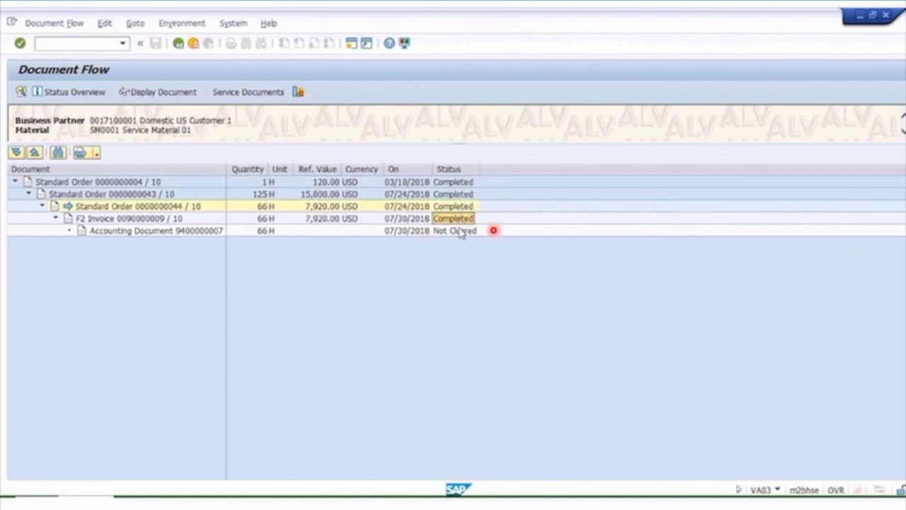
pyautogui.click(460, 231)
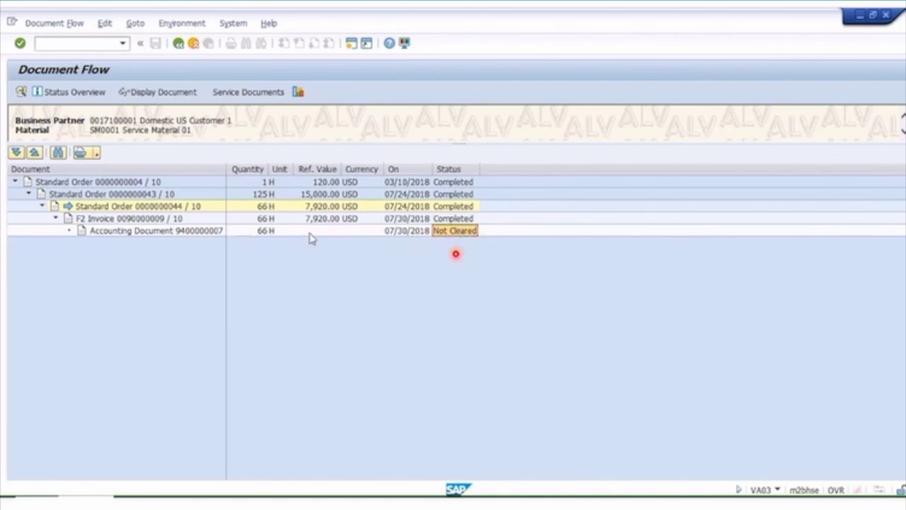
pyautogui.click(141, 206)
# Step: Display the F2 invoice from the document flow and bring up the details of its item 10
pyautogui.click(138, 221)
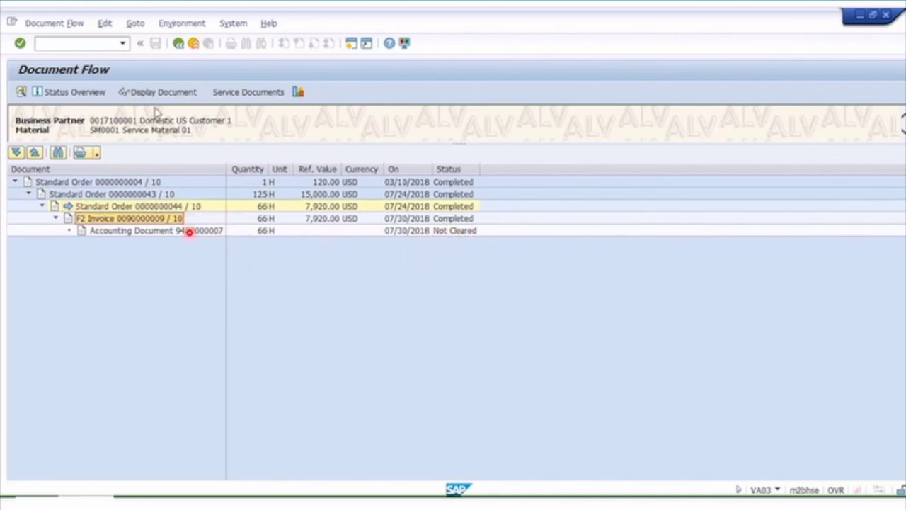
pyautogui.click(158, 92)
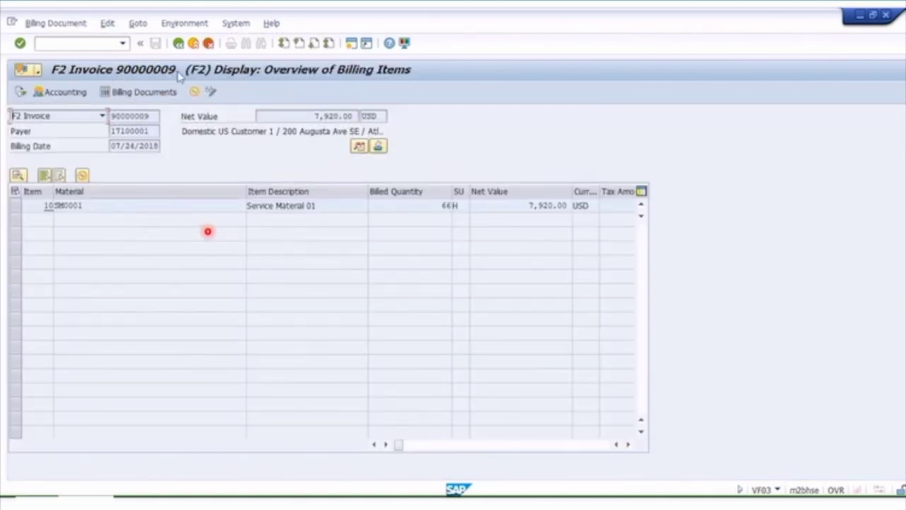
pyautogui.doubleClick(150, 116)
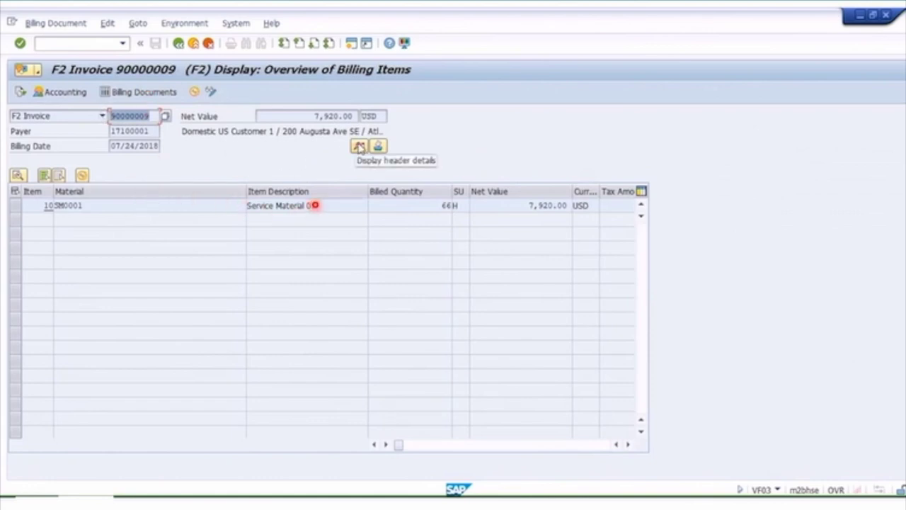
pyautogui.click(17, 206)
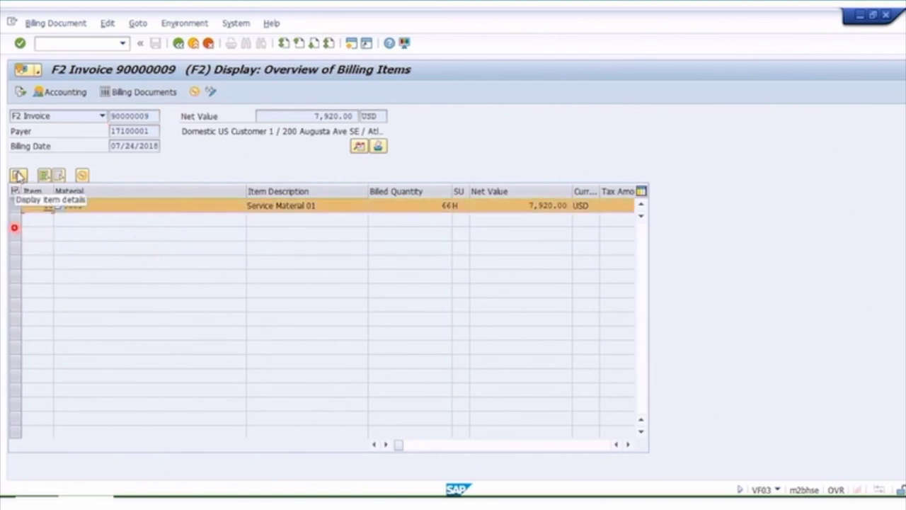
pyautogui.click(18, 175)
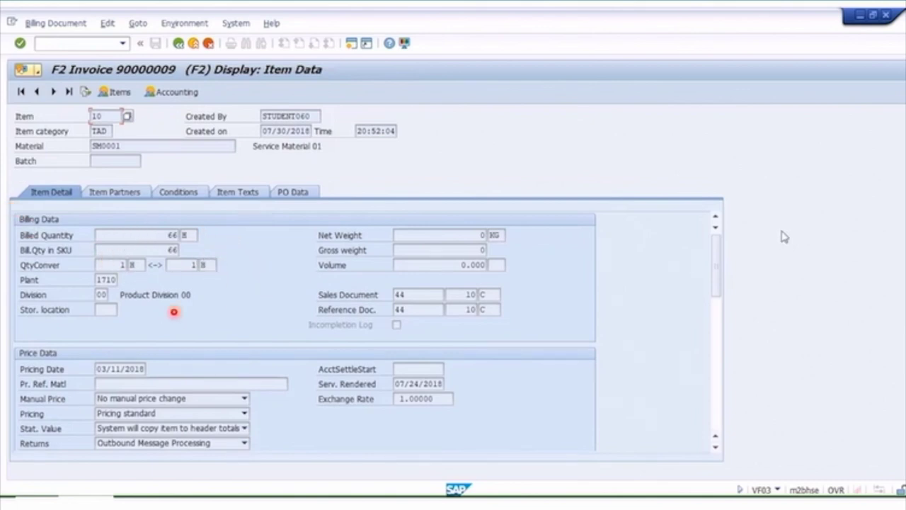
# Step: Review the invoice item's details, including billed quantity, price data, tax jurisdiction, material tax classification and account assignment
pyautogui.scroll(-1, 715, 247)
pyautogui.scroll(1, 458, 353)
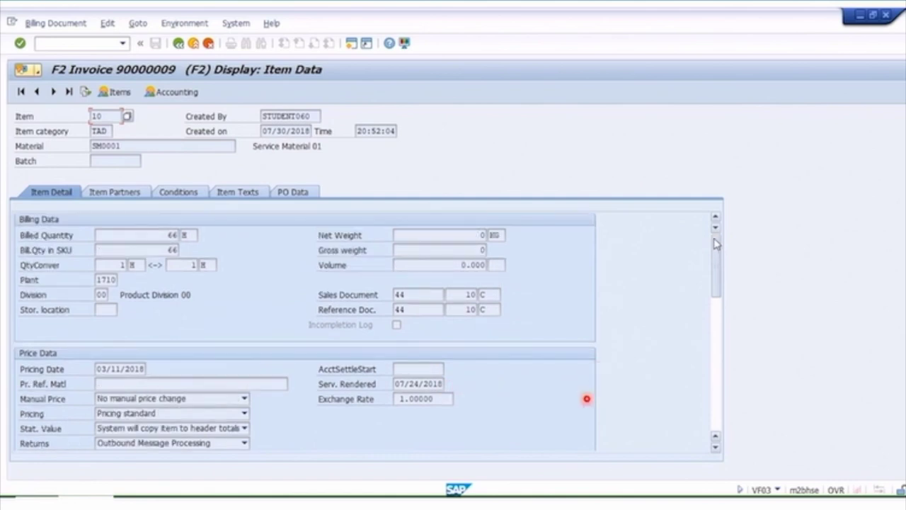
pyautogui.click(143, 234)
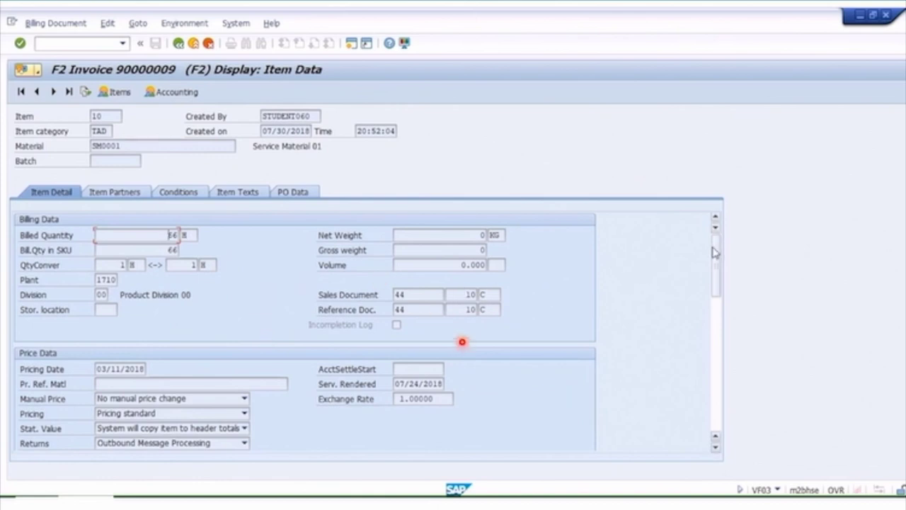
pyautogui.scroll(-3, 716, 281)
pyautogui.scroll(-1, 716, 281)
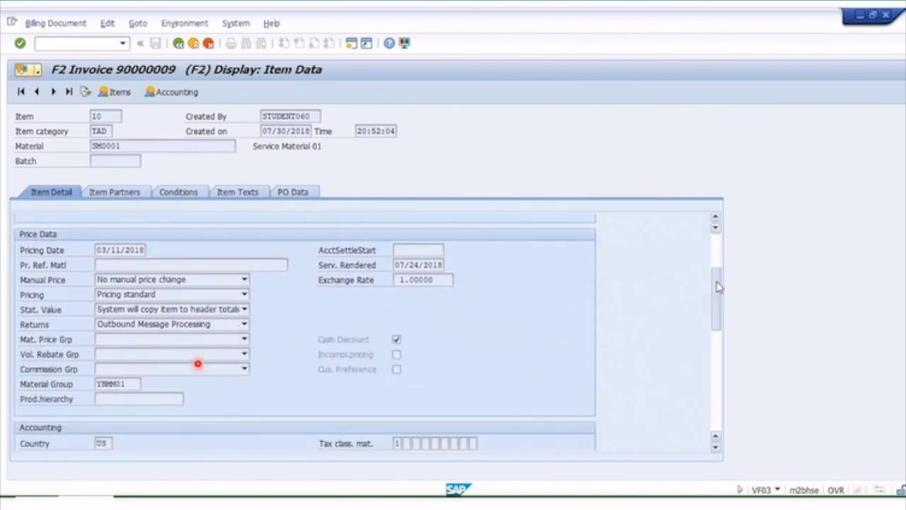
pyautogui.scroll(-1, 717, 287)
pyautogui.moveTo(716, 288); pyautogui.dragTo(718, 327)
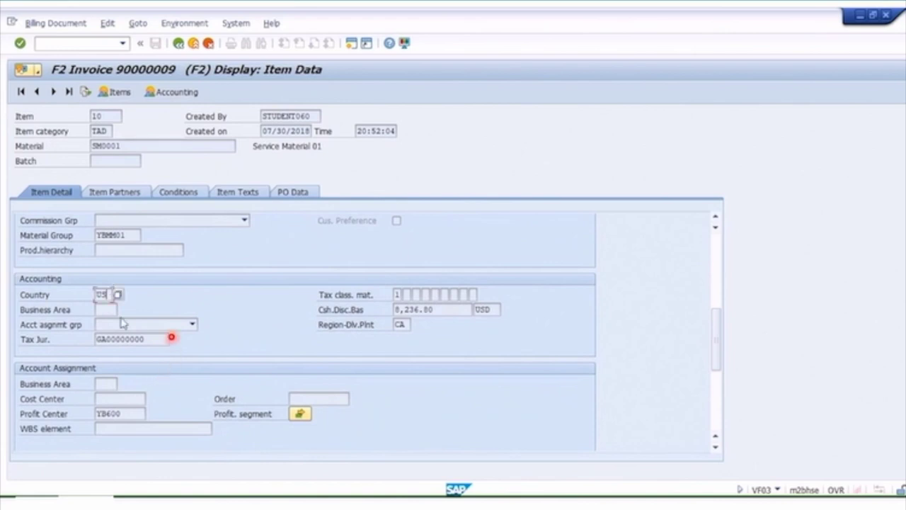
pyautogui.moveTo(155, 337); pyautogui.dragTo(72, 337)
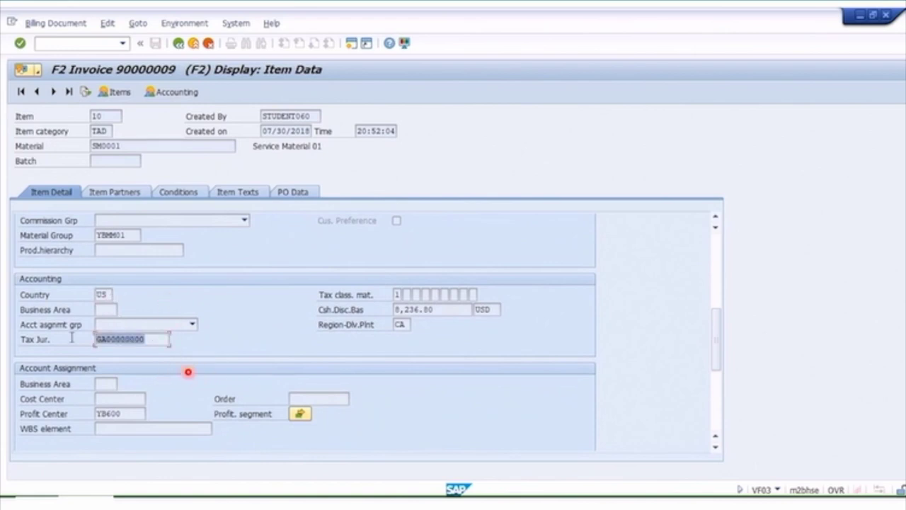
pyautogui.click(399, 294)
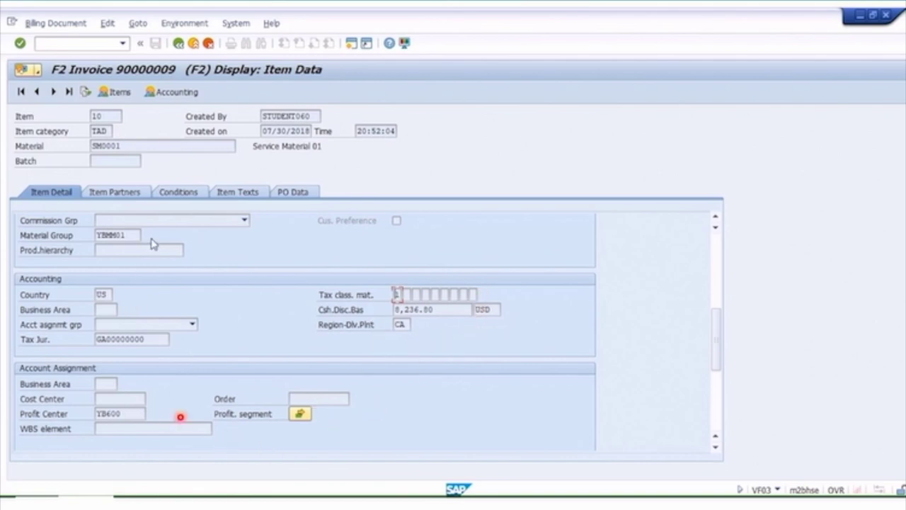
pyautogui.scroll(5, 152, 244)
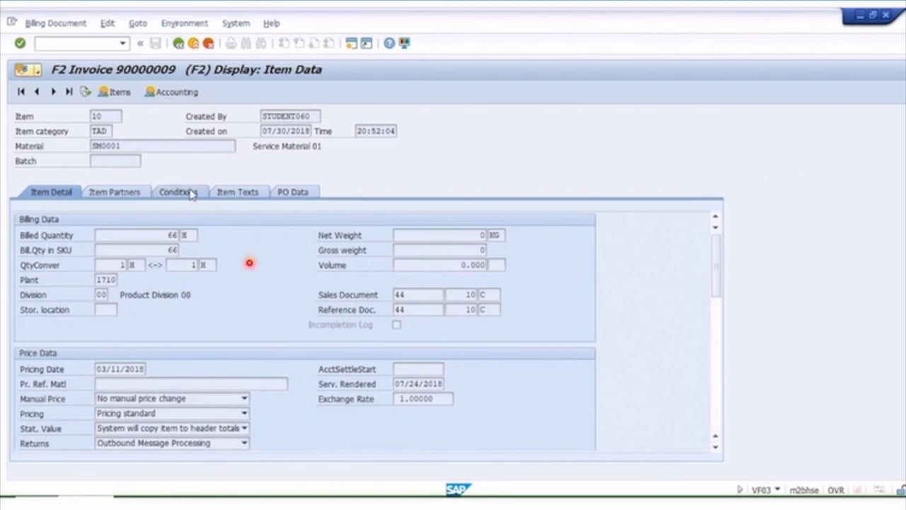
# Step: Display the F2 invoice's header details and review its accounting data, posting status options, price data and taxes
pyautogui.click(179, 43)
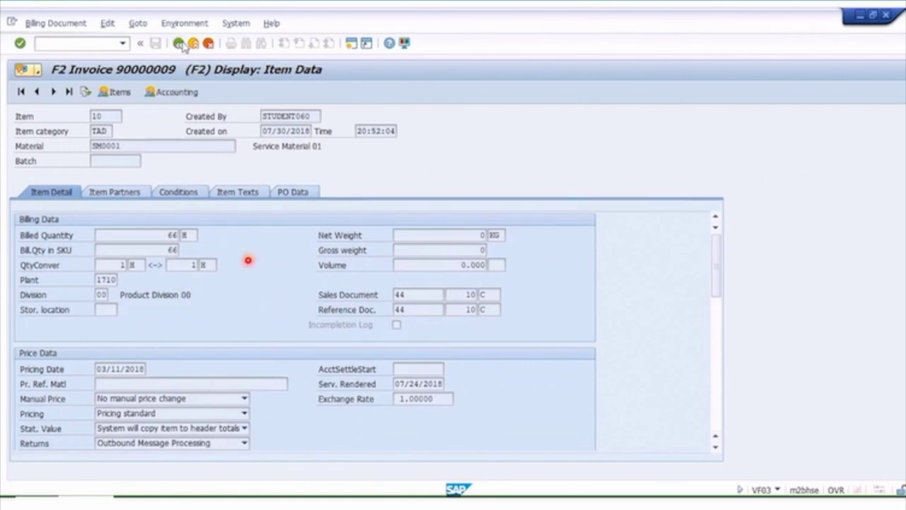
pyautogui.click(359, 145)
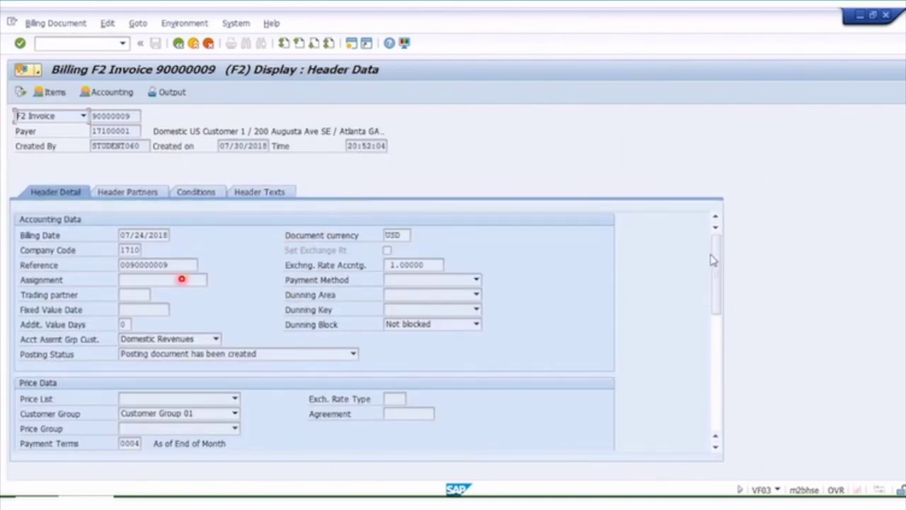
pyautogui.scroll(-1, 718, 254)
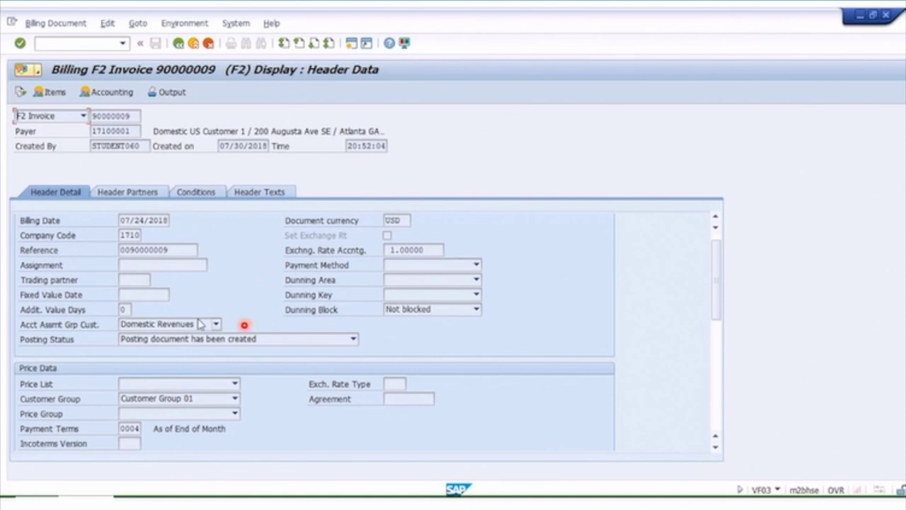
pyautogui.click(294, 342)
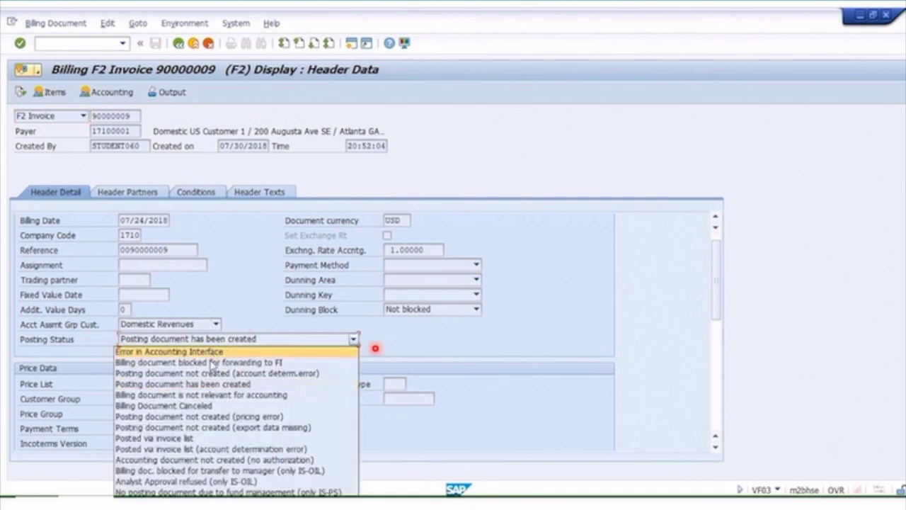
pyautogui.click(238, 351)
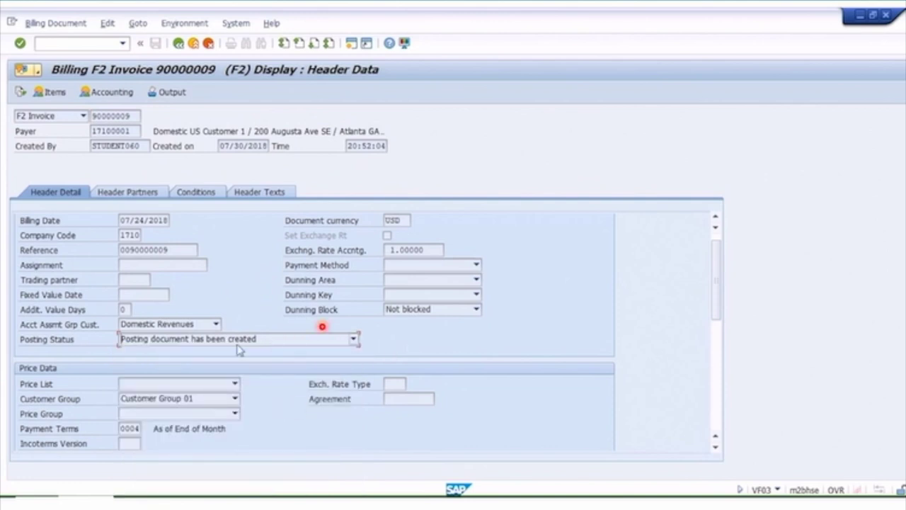
pyautogui.moveTo(718, 265); pyautogui.dragTo(719, 306)
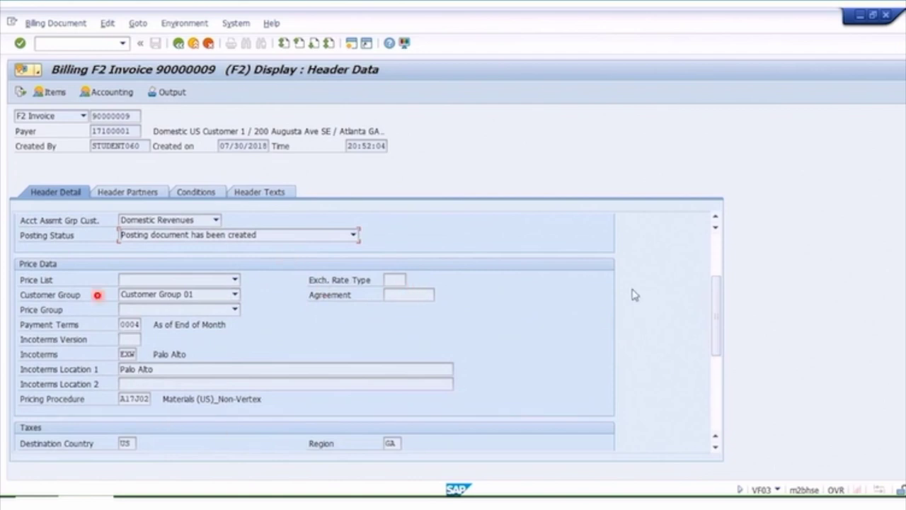
pyautogui.moveTo(717, 283); pyautogui.dragTo(716, 331)
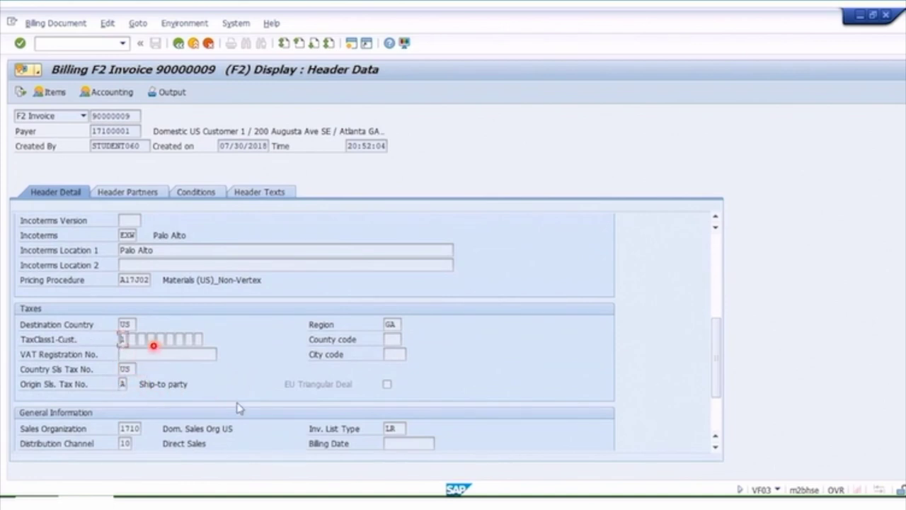
pyautogui.click(714, 251)
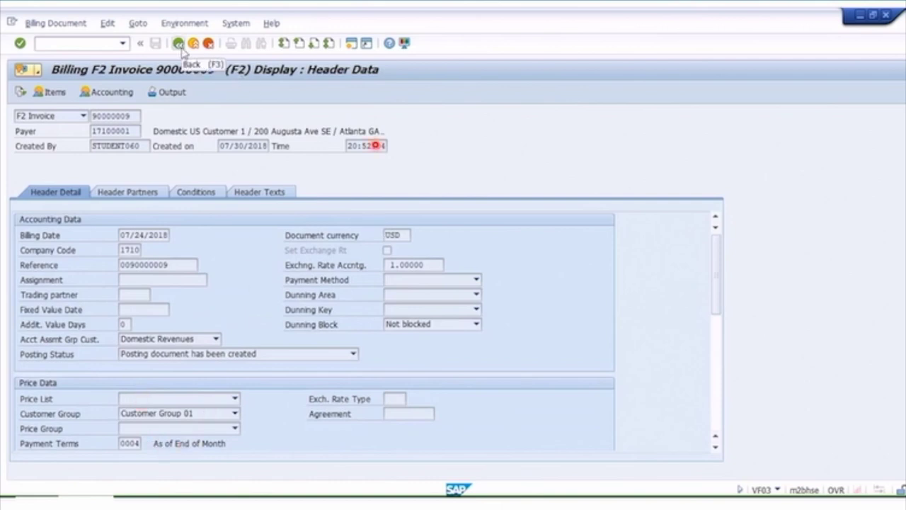
# Step: Return to the document flow and display the accounting document that follows the F2 invoice
pyautogui.click(180, 46)
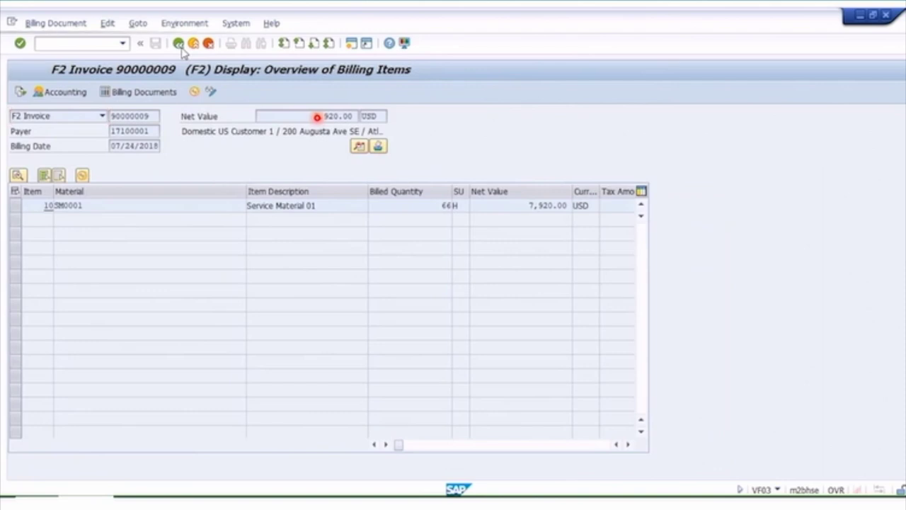
pyautogui.click(180, 45)
pyautogui.click(194, 233)
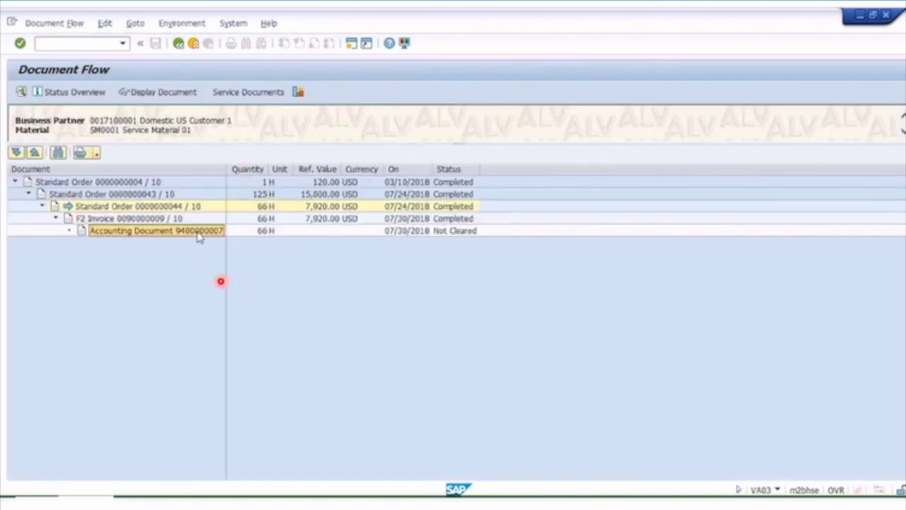
pyautogui.click(181, 94)
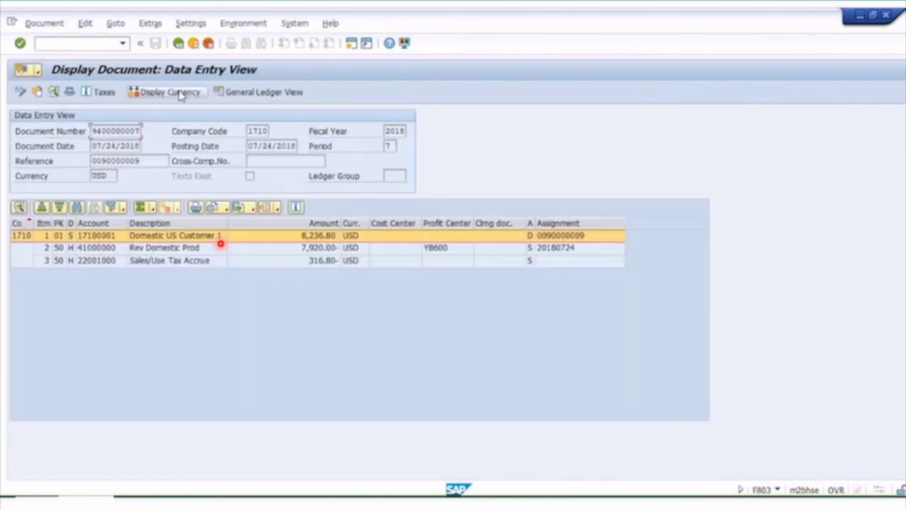
# Step: Examine the accounting document's customer, domestic revenue and sales tax line items, and return to the document flow
pyautogui.click(220, 238)
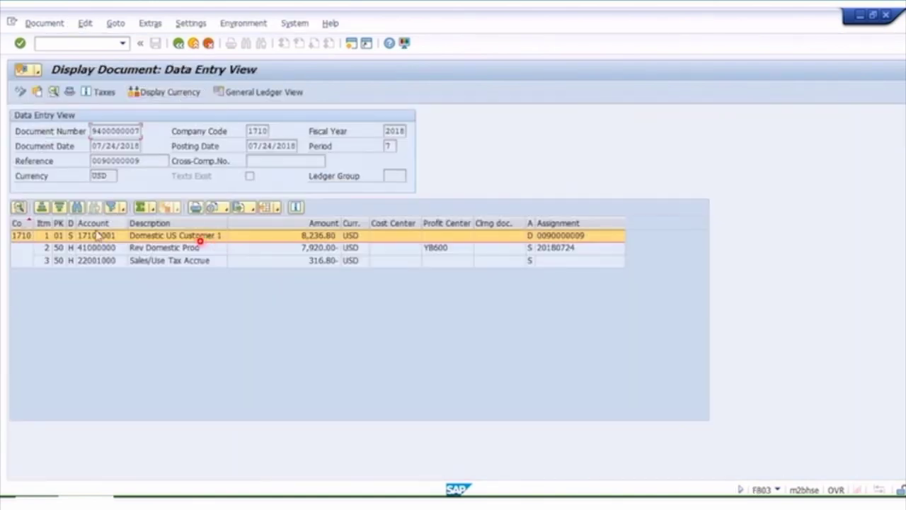
pyautogui.click(140, 249)
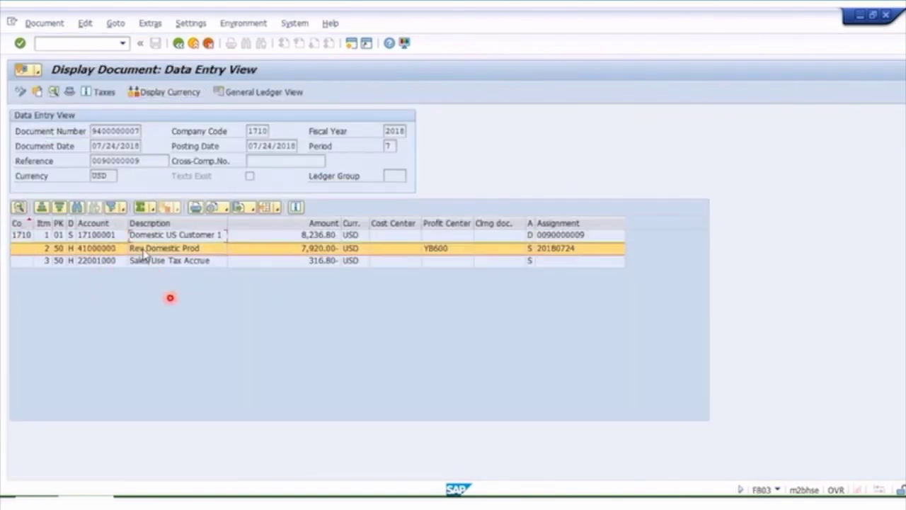
pyautogui.click(150, 261)
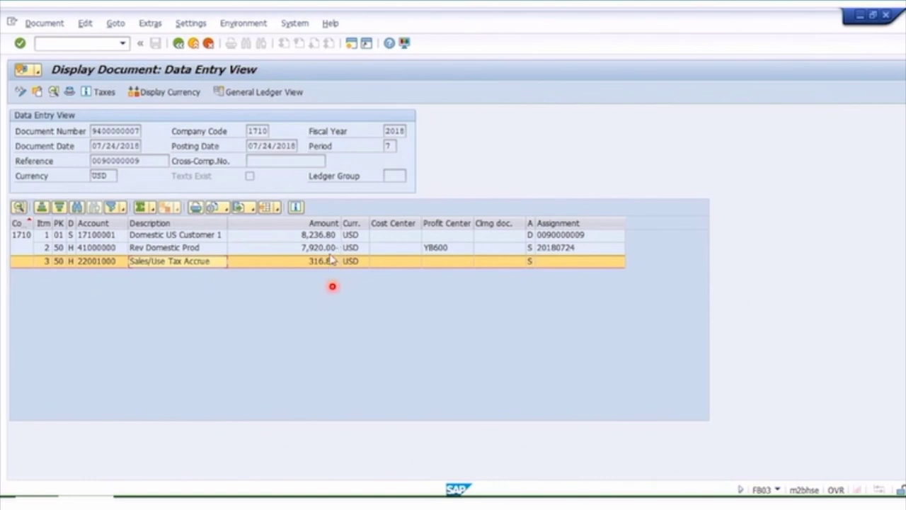
pyautogui.click(178, 44)
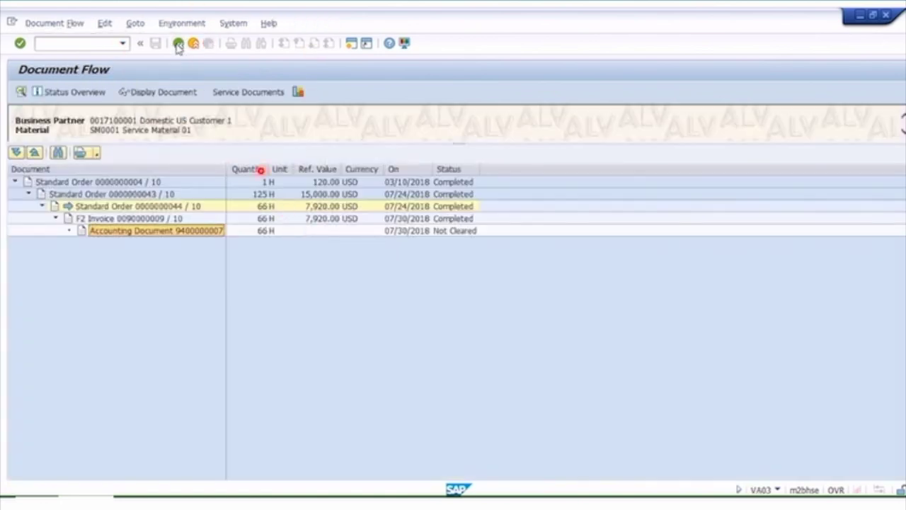
# Step: Display the F2 invoice from the document flow again and bring up its account determination analysis for revenue accounts
pyautogui.click(145, 206)
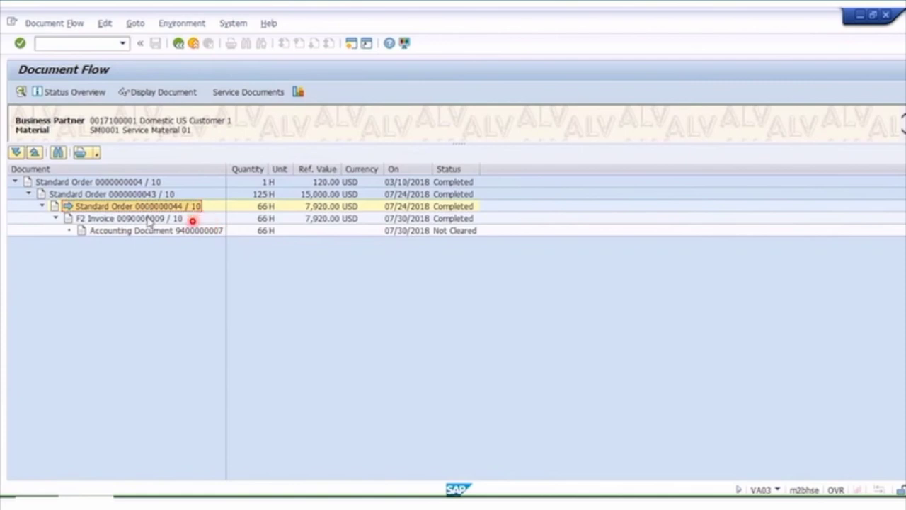
pyautogui.click(148, 219)
pyautogui.click(198, 233)
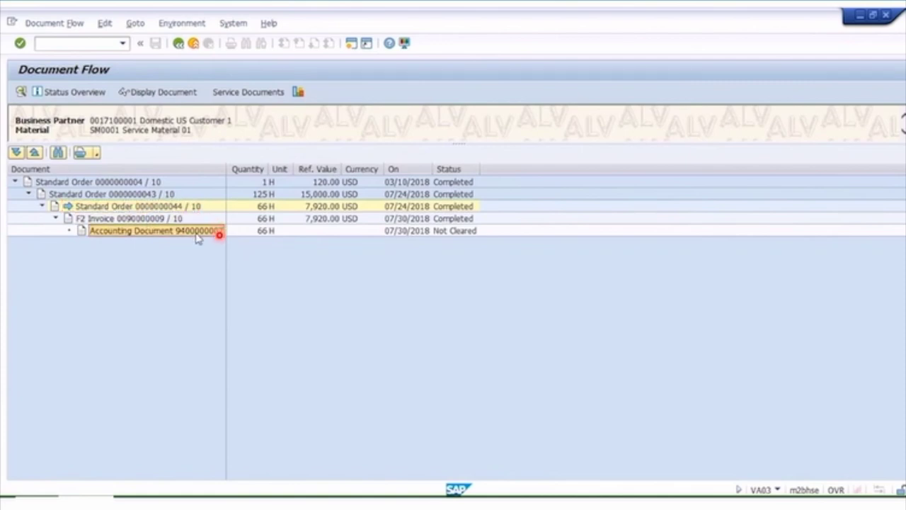
pyautogui.click(157, 220)
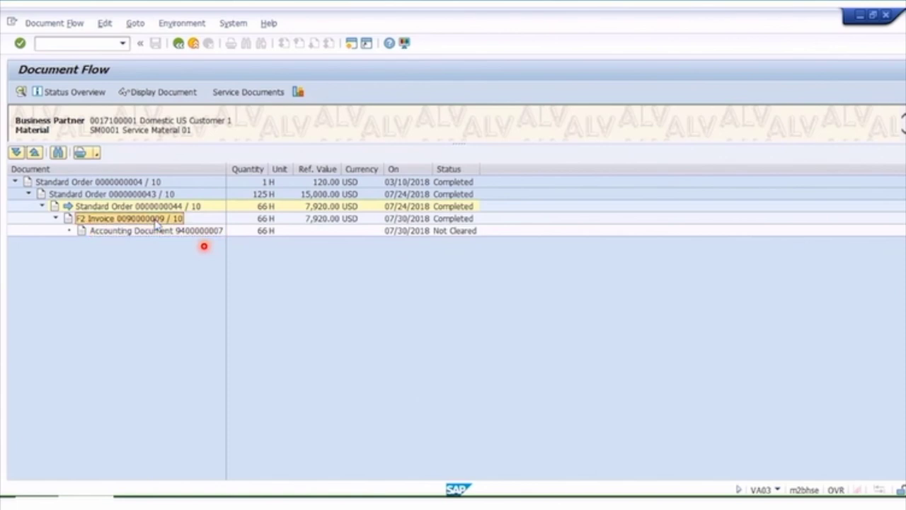
pyautogui.click(162, 100)
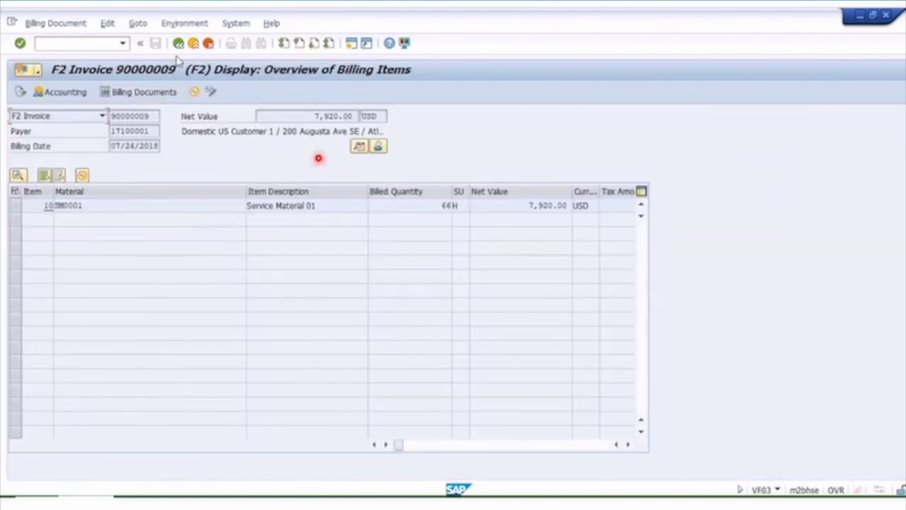
pyautogui.click(193, 25)
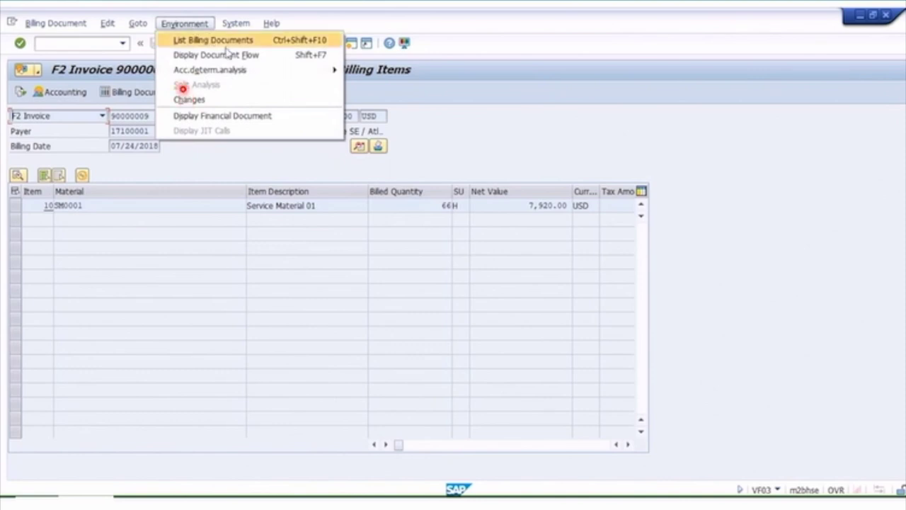
pyautogui.moveTo(257, 70)
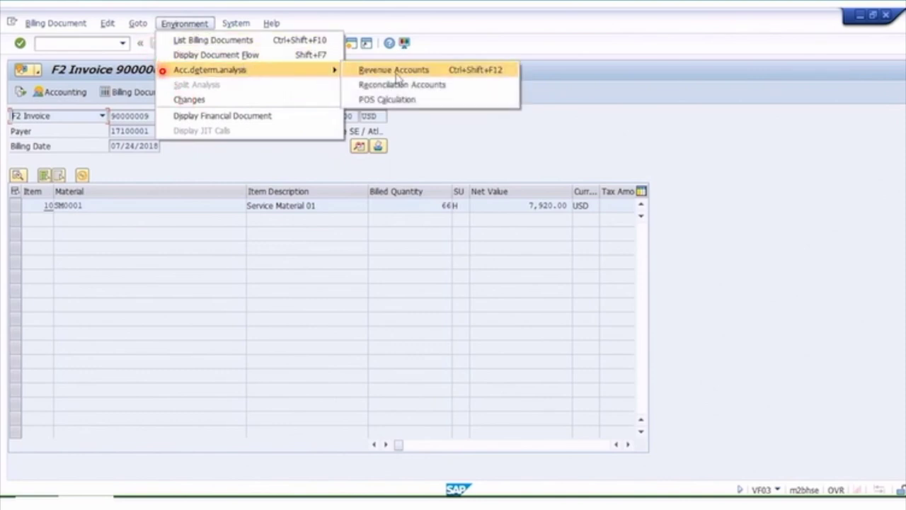
pyautogui.click(397, 74)
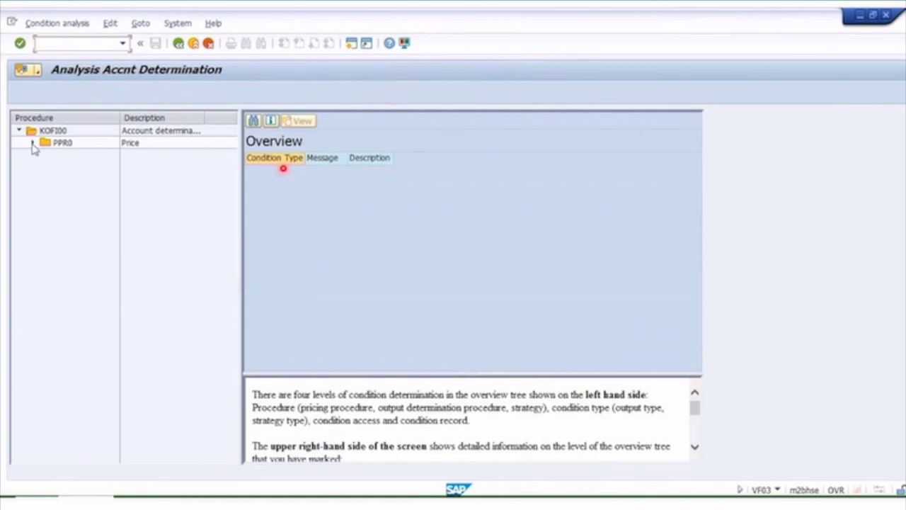
# Step: Display the details of access 020 (KOFI) under condition PPR0, and widen the procedure tree and its Description column
pyautogui.click(33, 144)
pyautogui.click(79, 169)
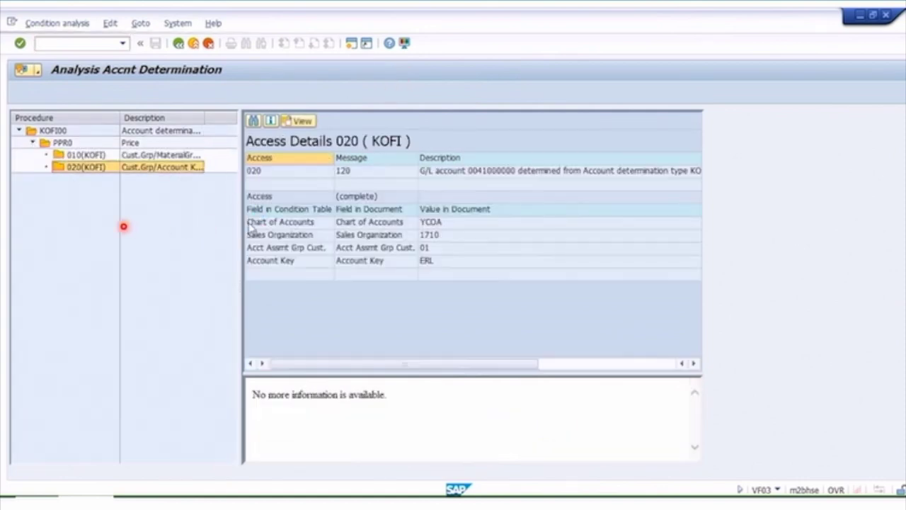
pyautogui.moveTo(241, 226); pyautogui.dragTo(348, 230)
pyautogui.moveTo(205, 118); pyautogui.dragTo(297, 121)
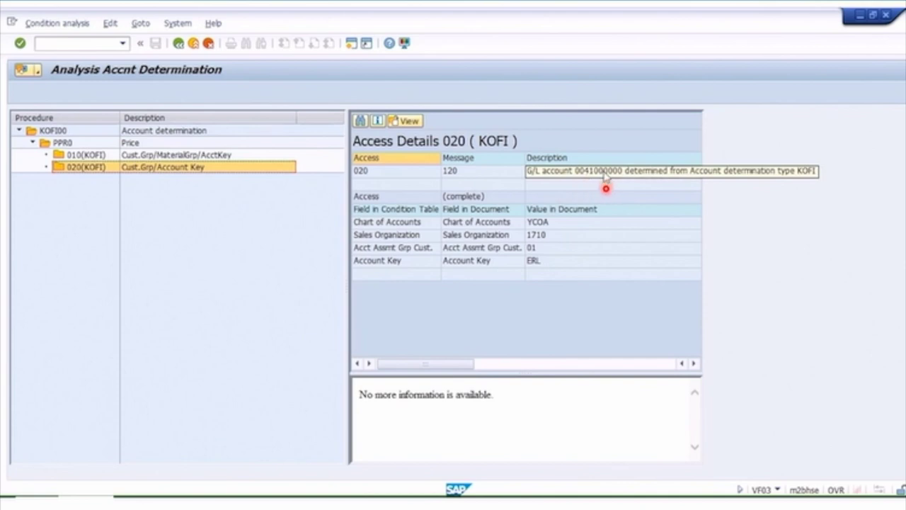
# Step: Review the access's sales organization, customer account assignment group and account key values used for the G/L account determination
pyautogui.click(553, 223)
pyautogui.click(546, 236)
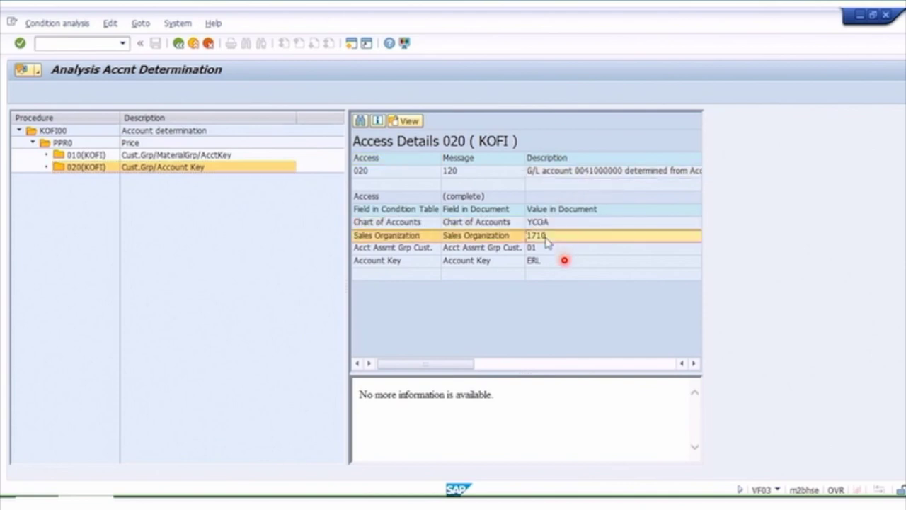
pyautogui.click(545, 249)
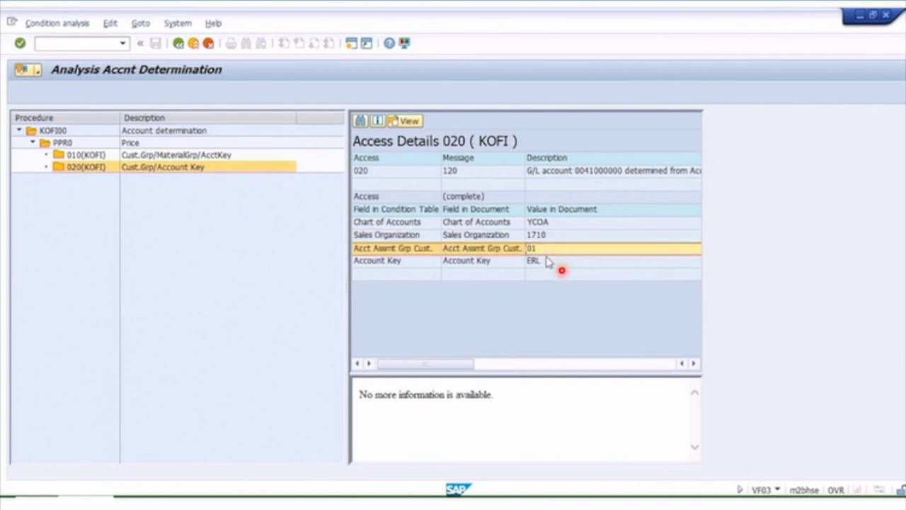
pyautogui.click(549, 263)
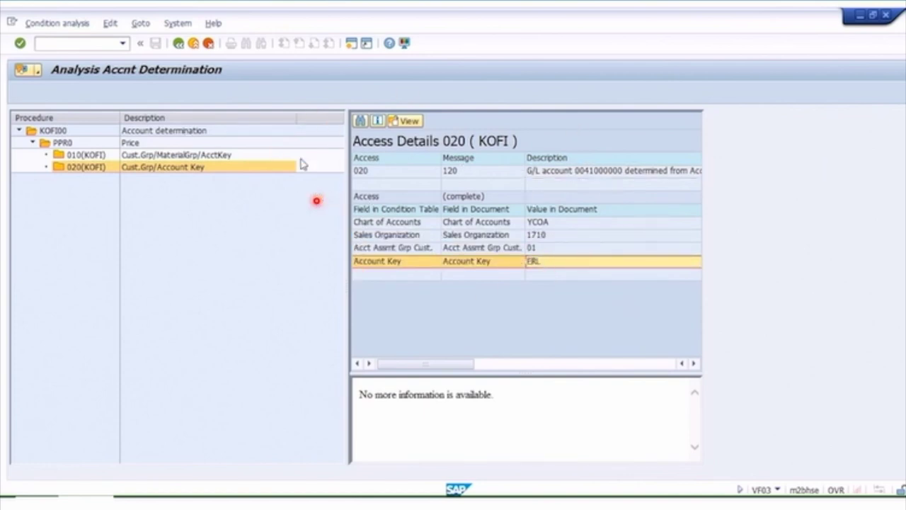
# Step: Leave the account determination analysis, invoice, document flow and sales order displays, returning to the SAP Easy Access menu
pyautogui.click(179, 44)
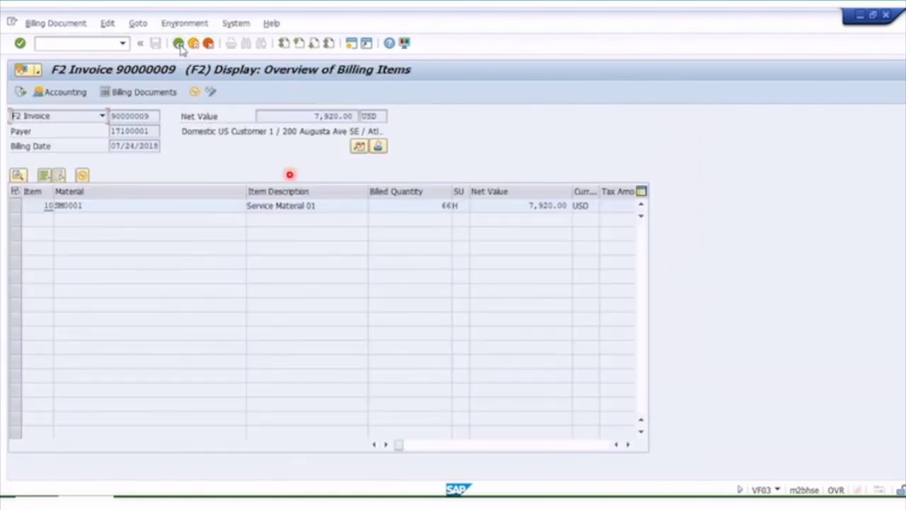
pyautogui.click(179, 44)
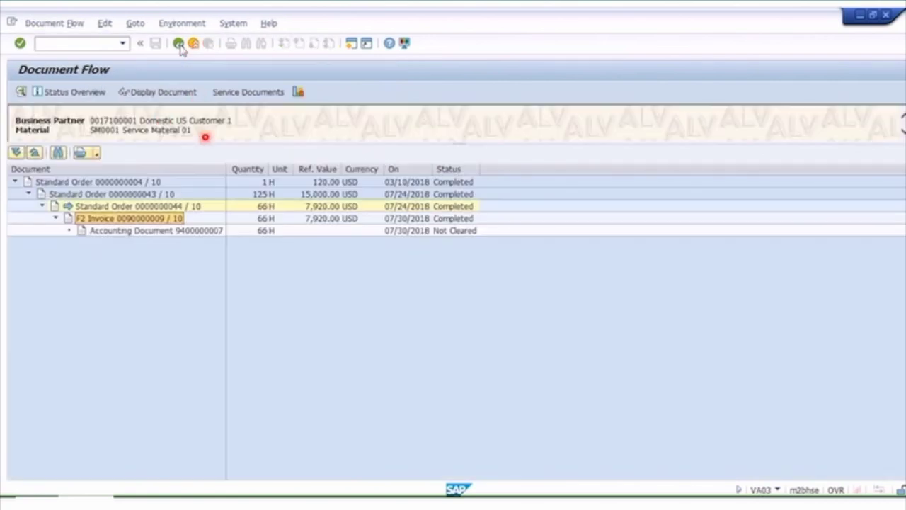
pyautogui.click(179, 44)
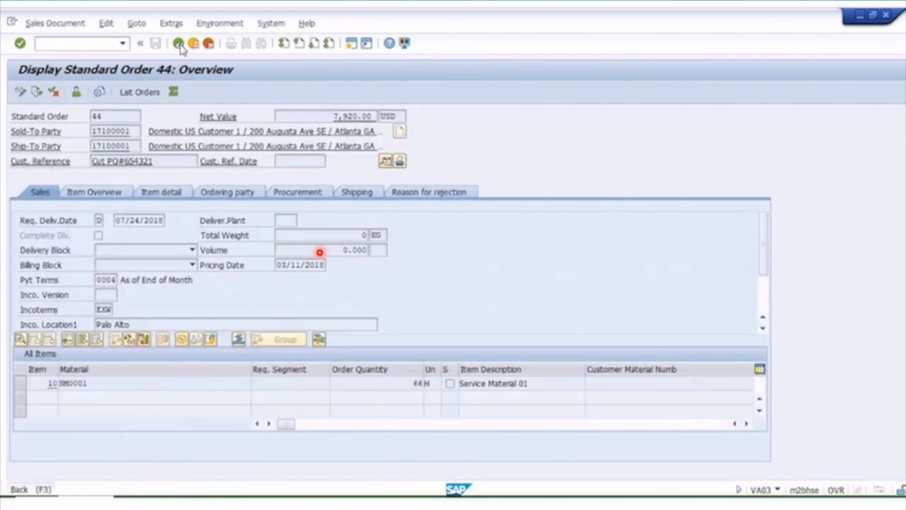
pyautogui.click(179, 44)
pyautogui.click(179, 44)
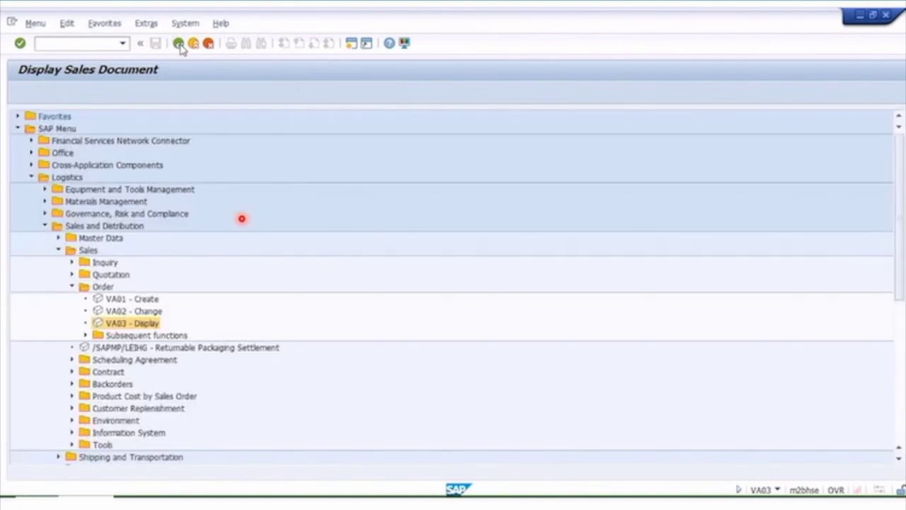
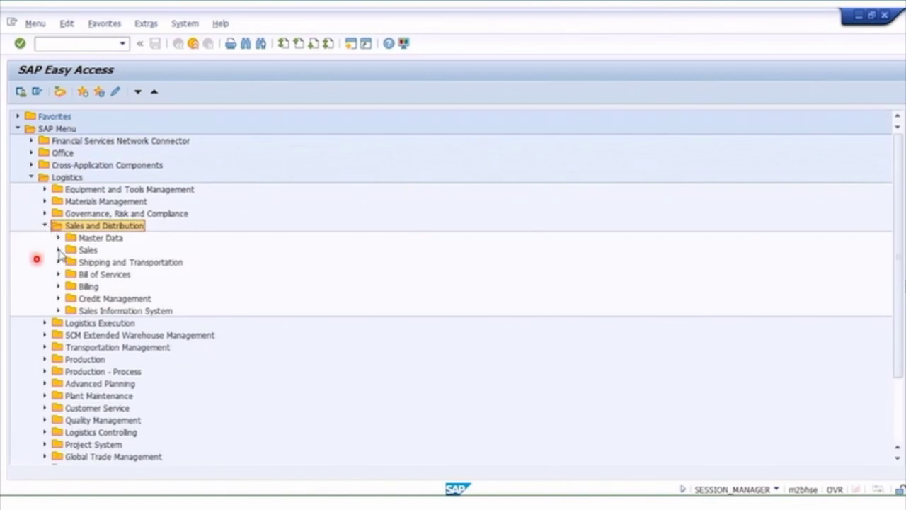
# Step: Locate the VA01 - Create transaction in the Order folder under Sales and Distribution > Sales
pyautogui.click(59, 250)
pyautogui.click(71, 287)
pyautogui.click(118, 300)
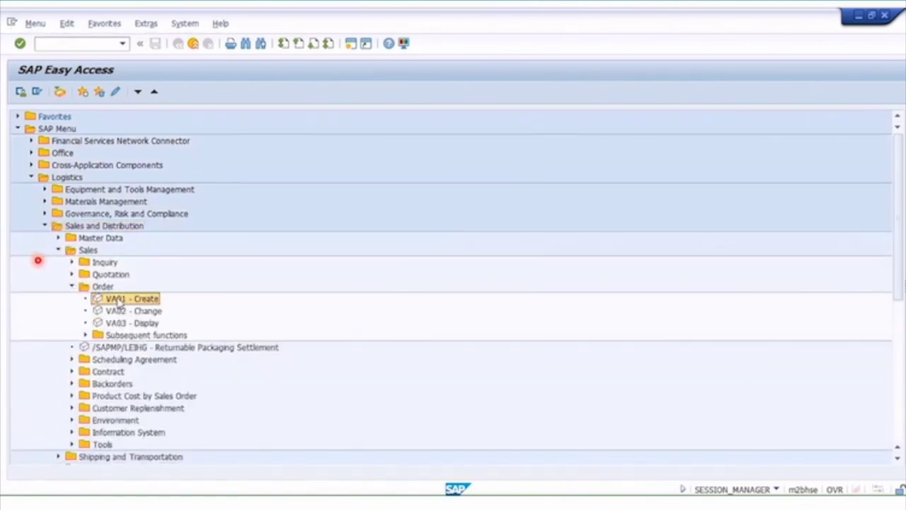
# Step: Start transaction VF04 - Process Billing Due List from the Billing Document folder under Sales and Distribution > Billing
pyautogui.click(59, 251)
pyautogui.click(64, 286)
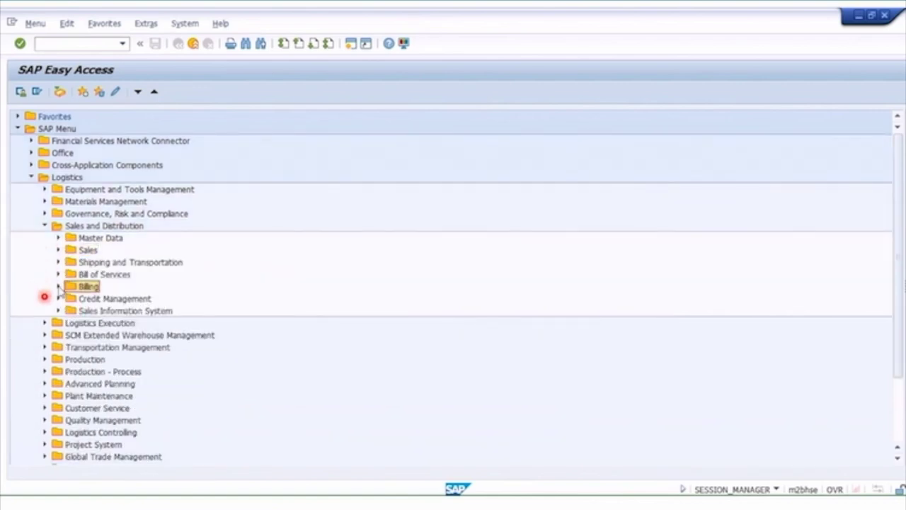
pyautogui.click(58, 286)
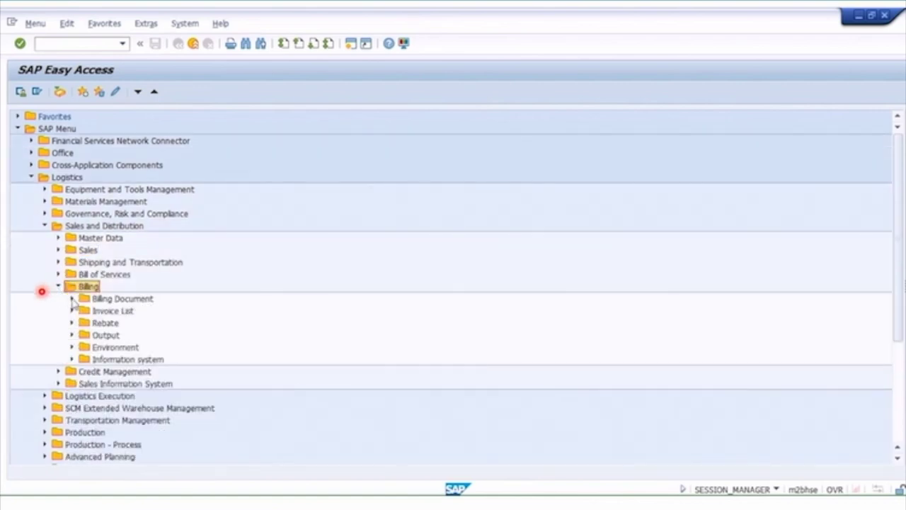
pyautogui.click(71, 298)
pyautogui.click(125, 312)
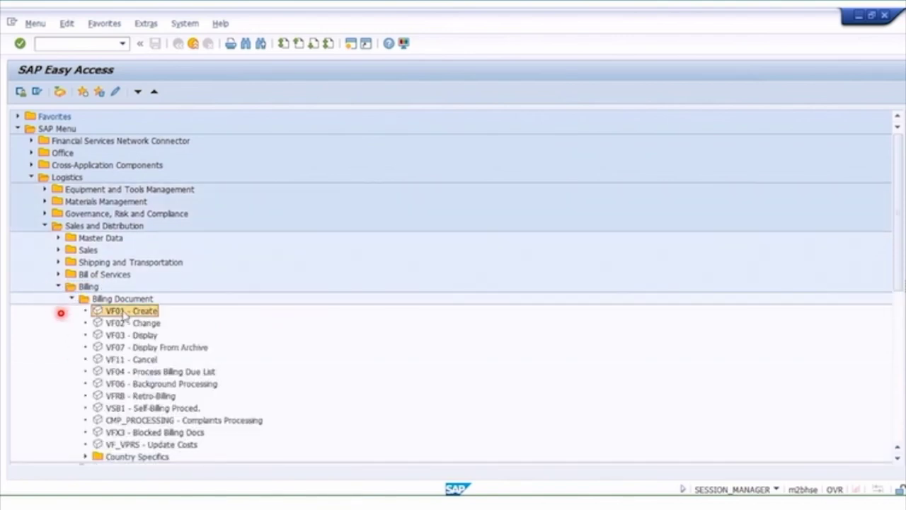
pyautogui.click(171, 372)
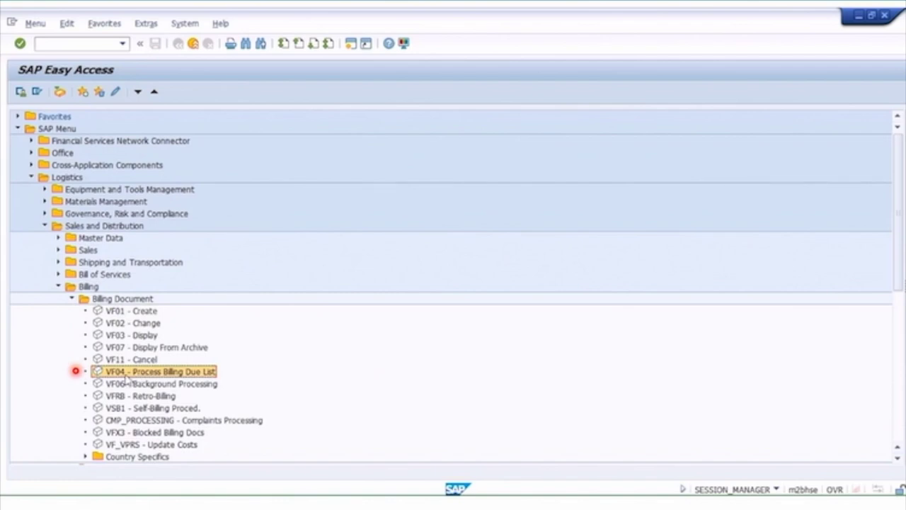
pyautogui.doubleClick(122, 375)
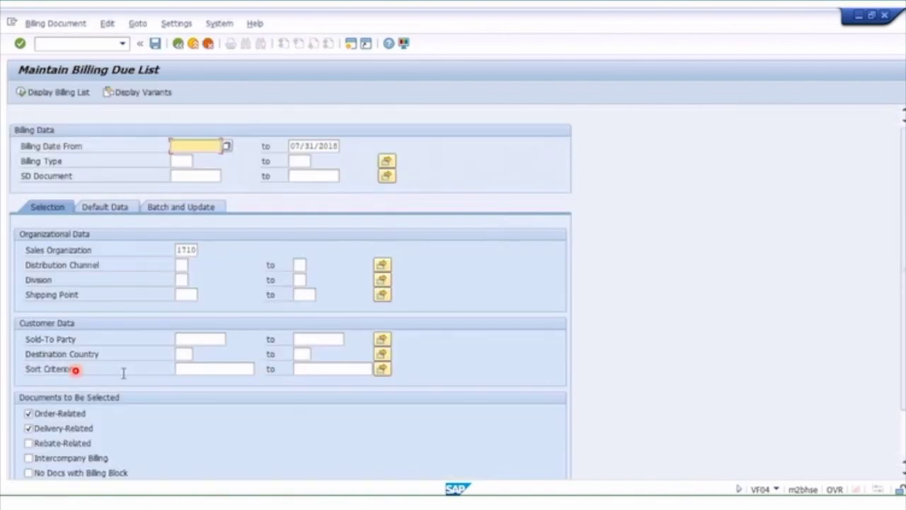
# Step: Exclude delivery-related documents from the selection, keeping order-related ones for sales organization 1710, and display the billing list
pyautogui.click(181, 250)
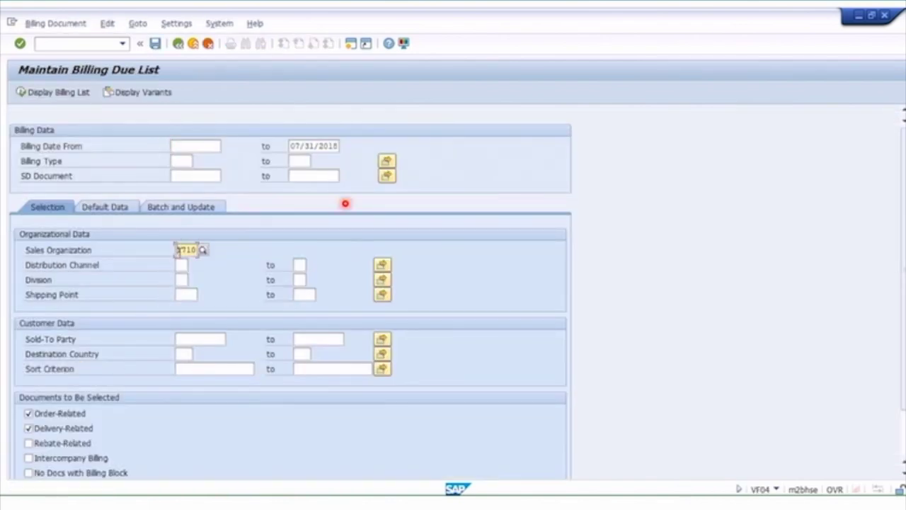
pyautogui.click(29, 413)
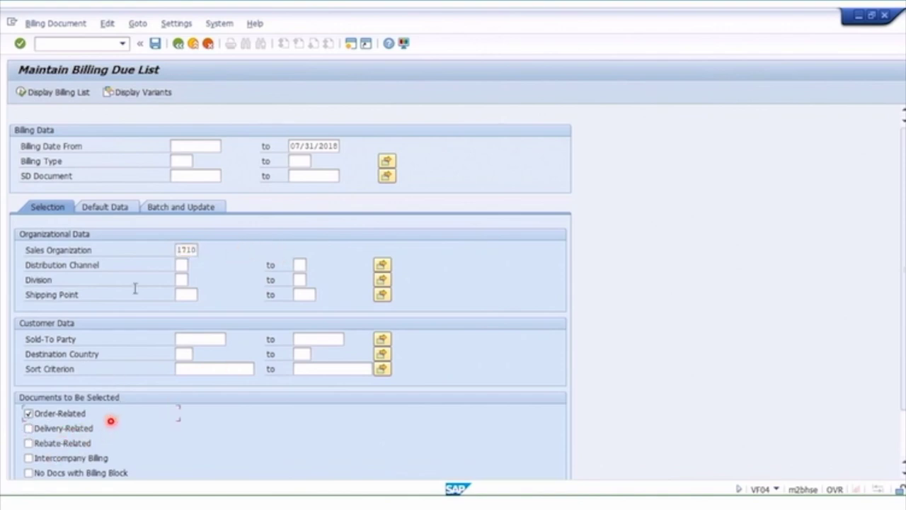
pyautogui.click(25, 93)
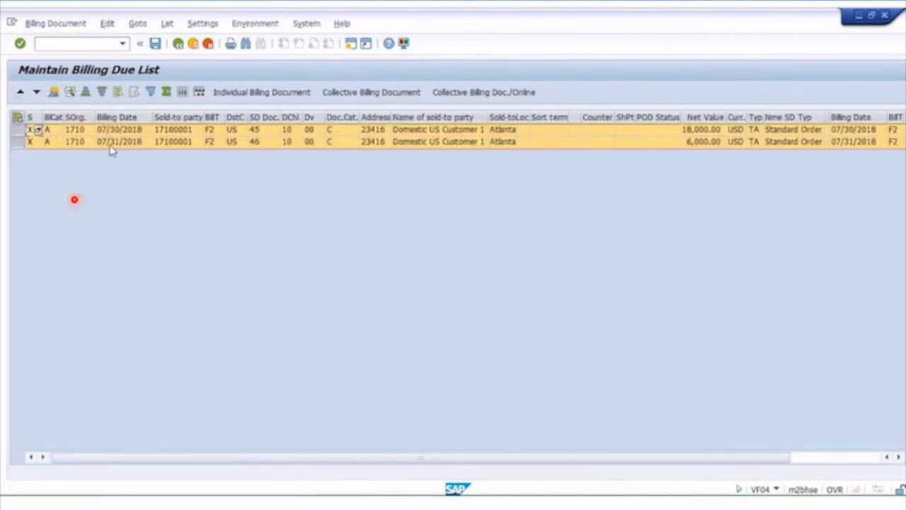
# Step: Select only the standard order with billing date 07/30/2018 in the billing due list and save it to create its invoice
pyautogui.click(256, 130)
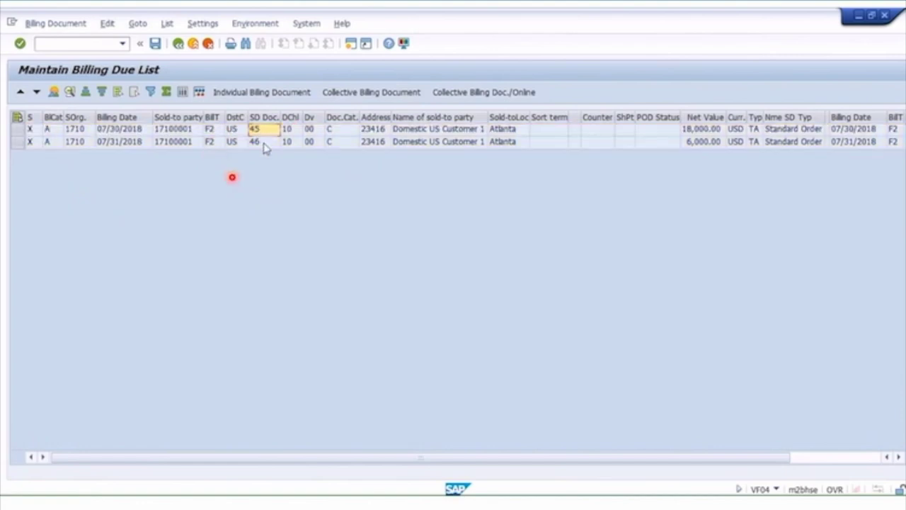
pyautogui.click(16, 119)
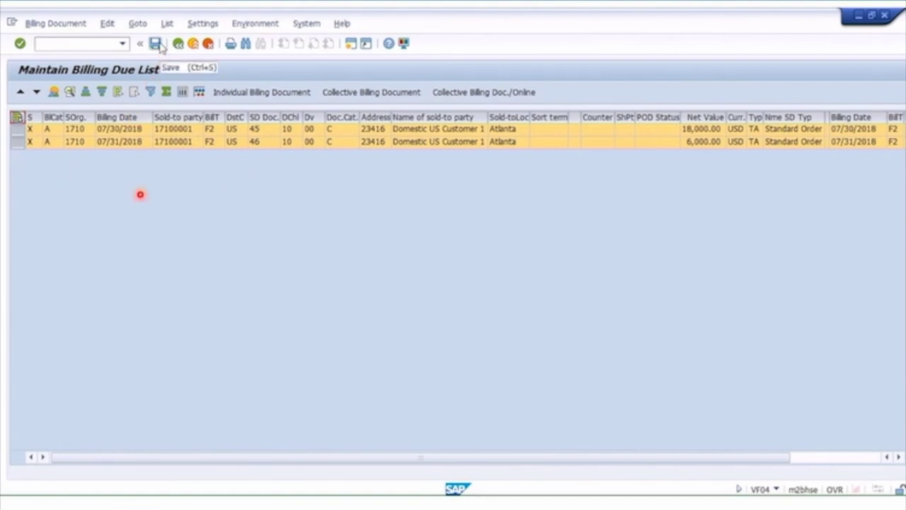
pyautogui.click(21, 122)
pyautogui.click(18, 128)
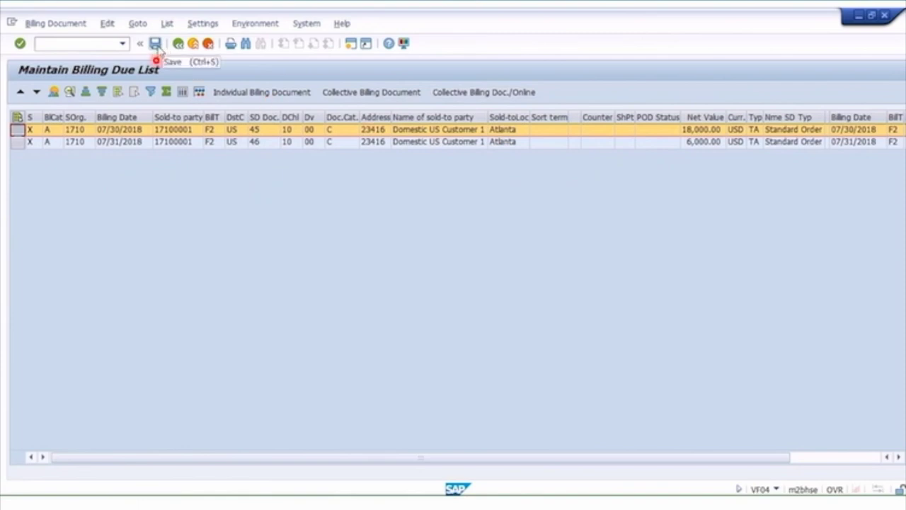
pyautogui.click(156, 45)
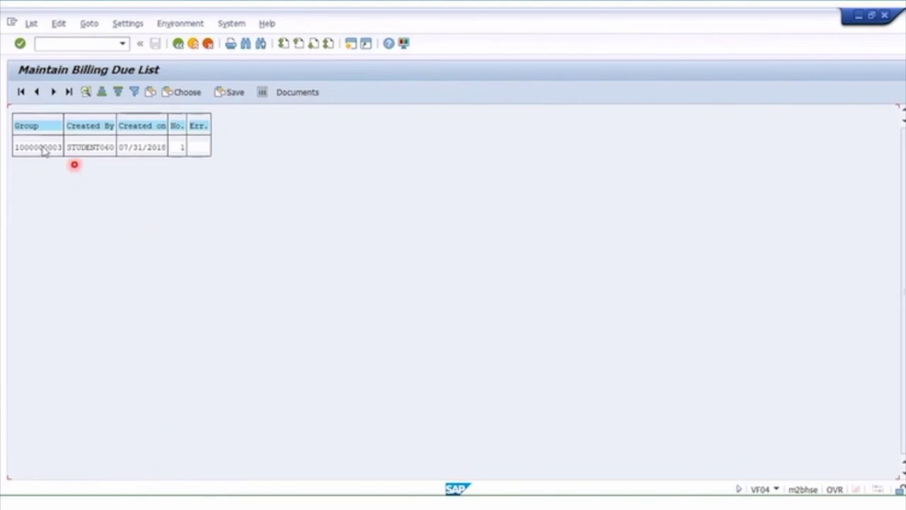
# Step: List the documents in the created billing group and display the F2 invoice
pyautogui.click(307, 92)
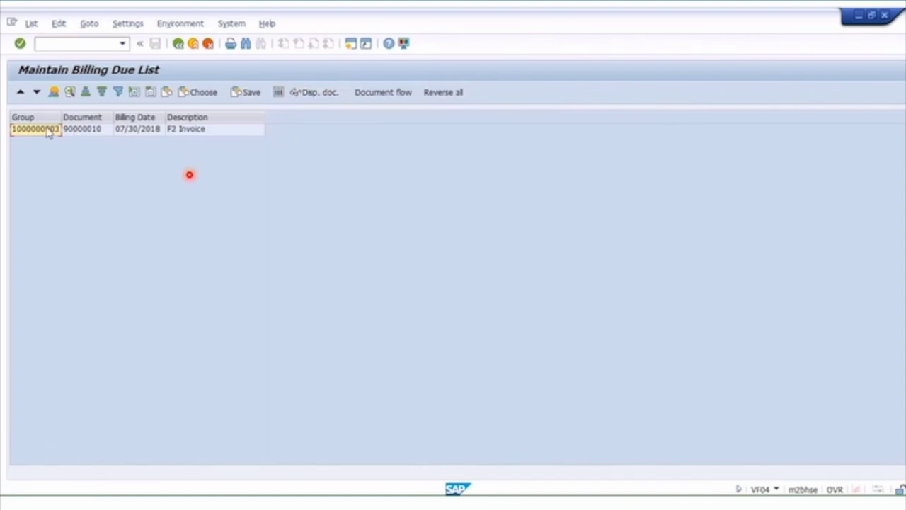
pyautogui.click(78, 130)
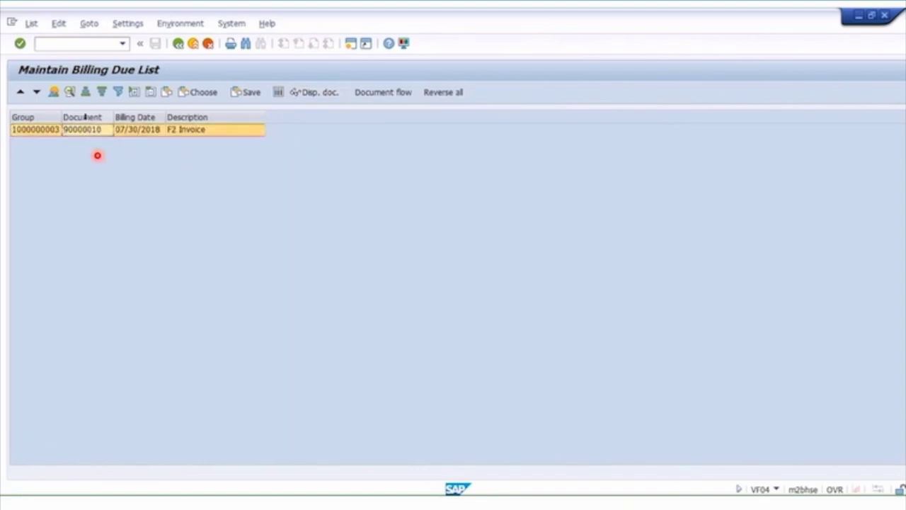
pyautogui.click(85, 131)
pyautogui.click(97, 134)
pyautogui.click(320, 93)
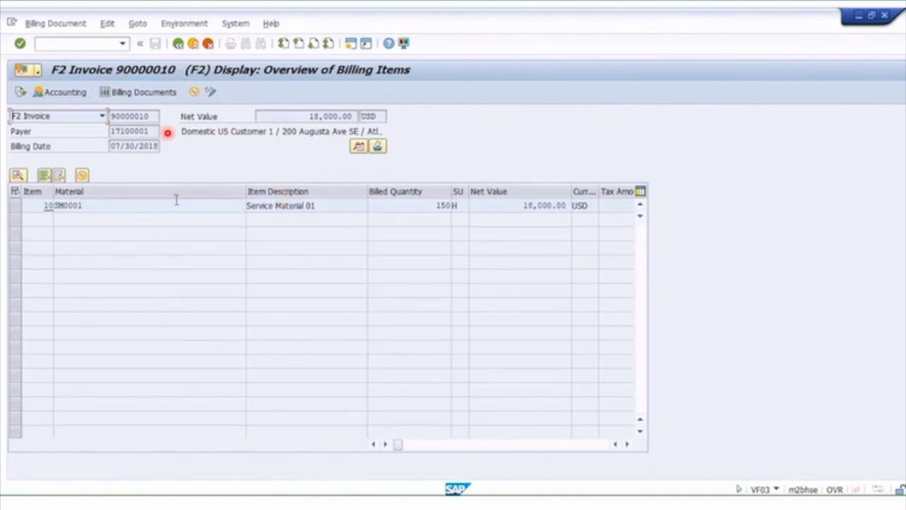
# Step: Check the invoice's net value, list its documents in accounting, and open the accounting document
pyautogui.moveTo(298, 116); pyautogui.dragTo(358, 116)
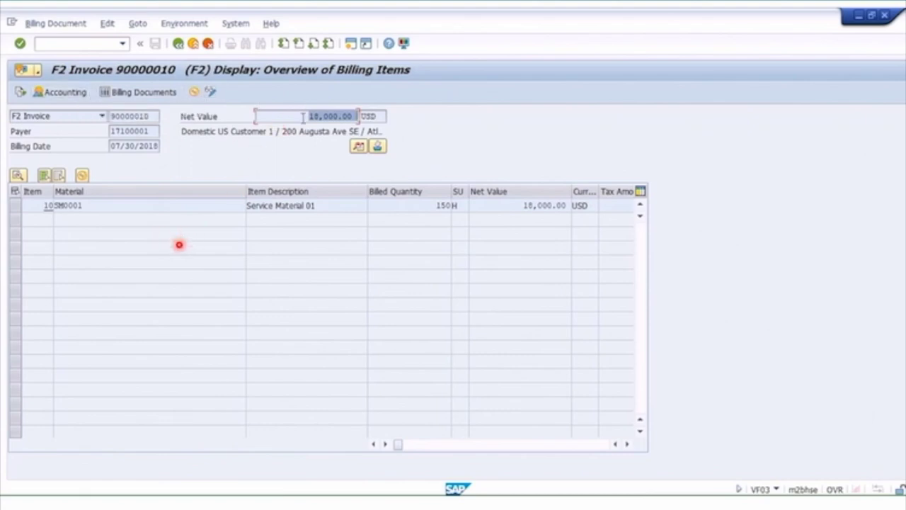
pyautogui.click(60, 92)
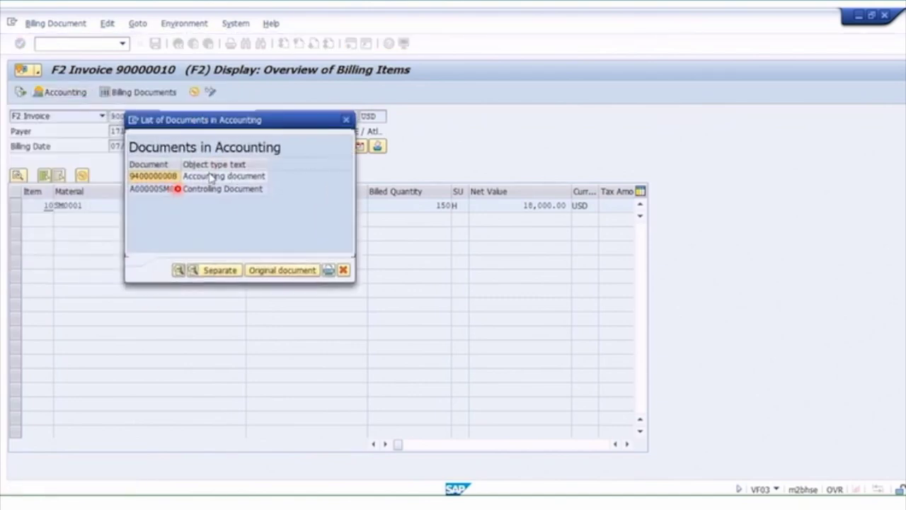
pyautogui.click(204, 190)
pyautogui.click(148, 177)
pyautogui.moveTo(167, 122); pyautogui.dragTo(203, 153)
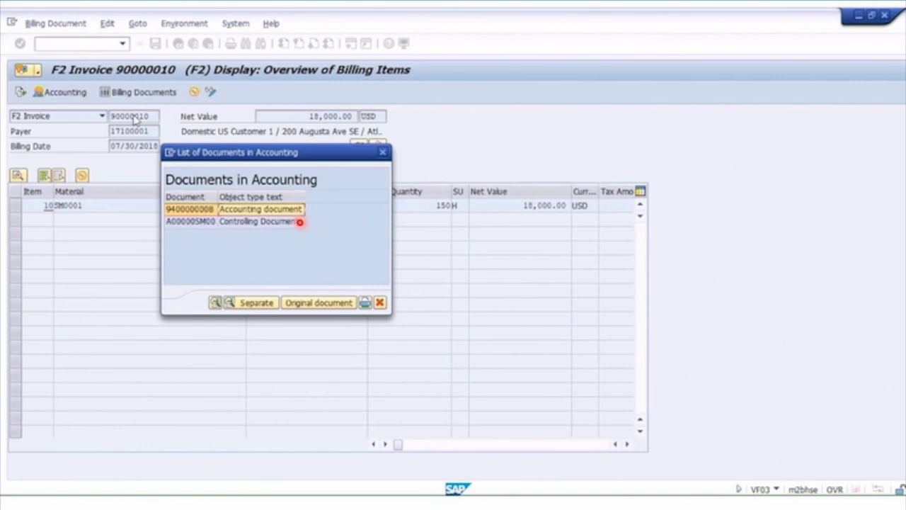
pyautogui.doubleClick(193, 210)
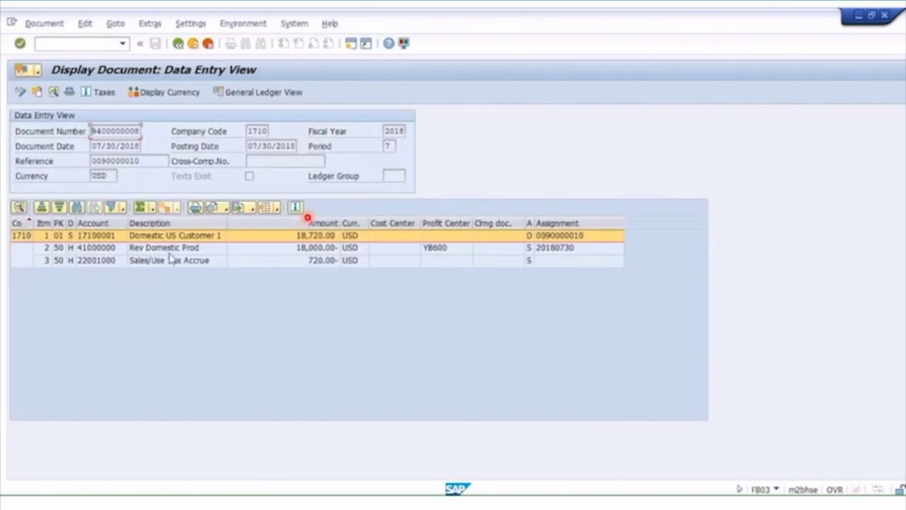
# Step: Review the revenue and tax lines, inspect the Rev Domestic Prod line item's amount, and return to the document overview
pyautogui.click(276, 247)
pyautogui.click(170, 261)
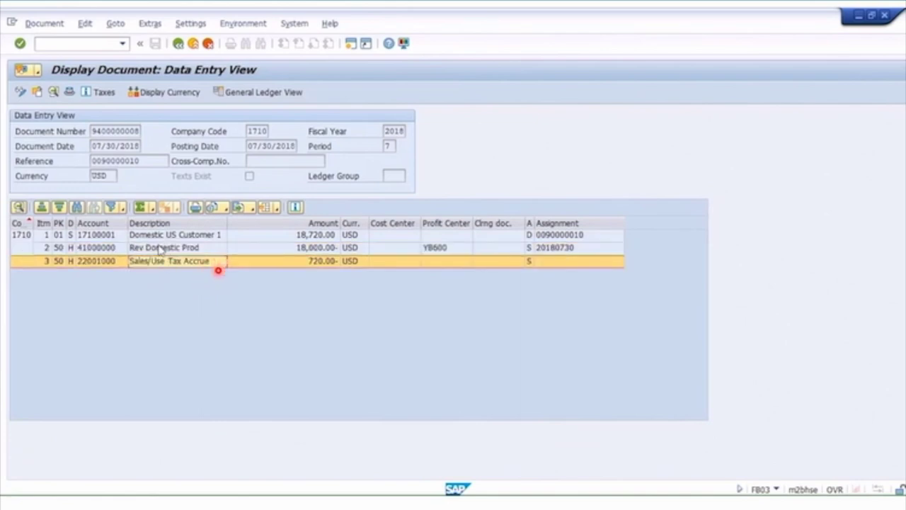
pyautogui.doubleClick(160, 247)
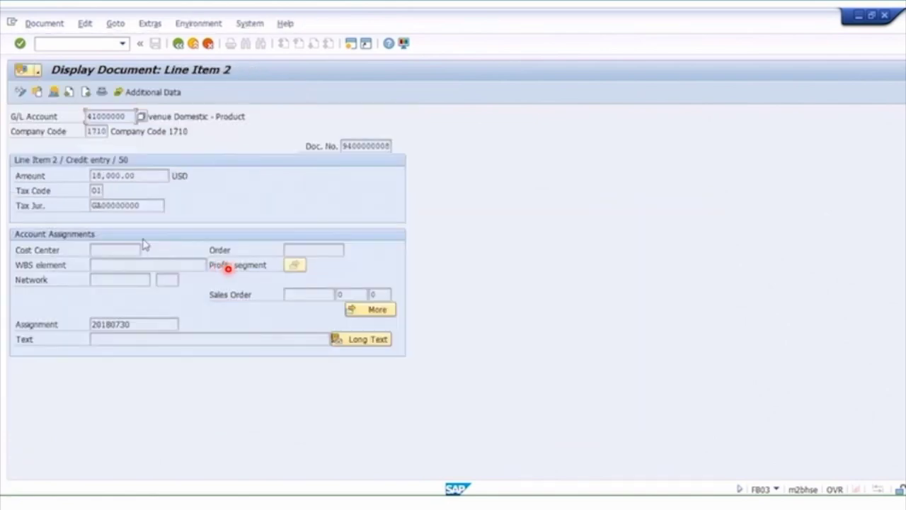
pyautogui.click(155, 175)
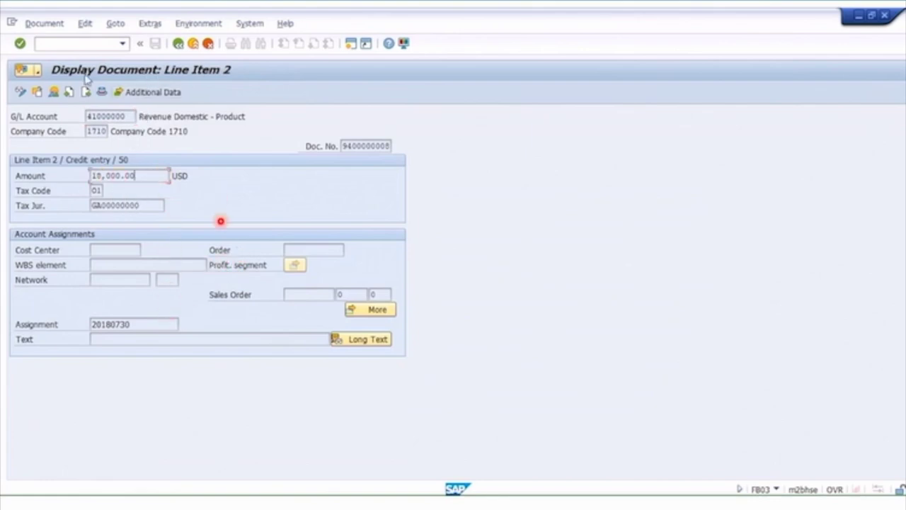
pyautogui.click(55, 93)
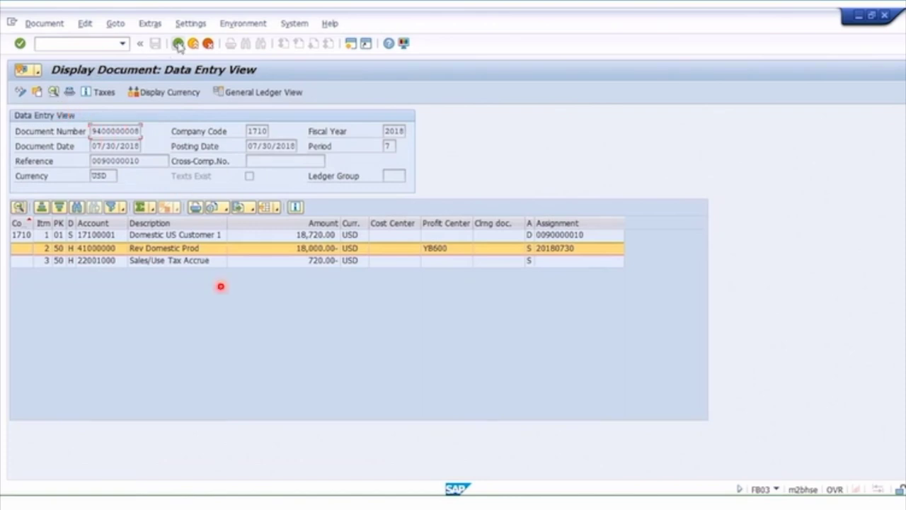
# Step: Check the transaction code in the accounting document's header, and go back to the invoice's list of accounting documents
pyautogui.click(69, 92)
pyautogui.doubleClick(192, 326)
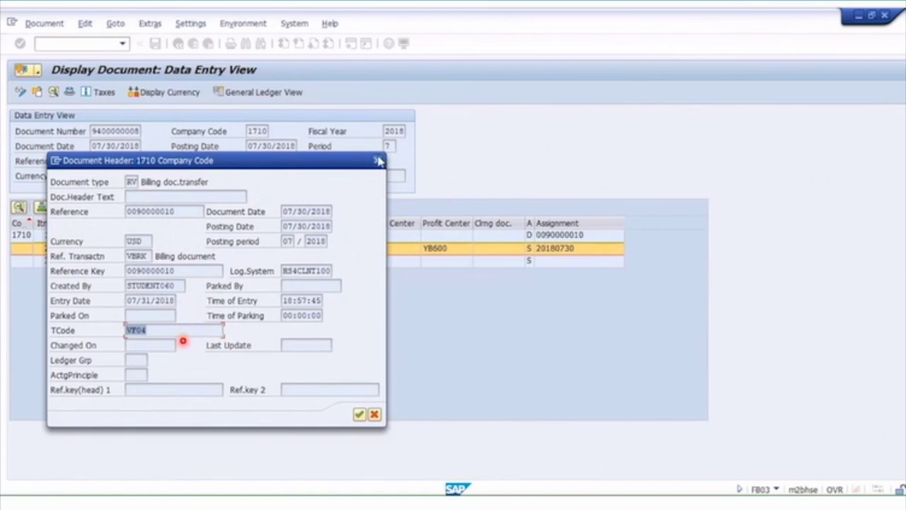
pyautogui.press('Return')
pyautogui.click(179, 44)
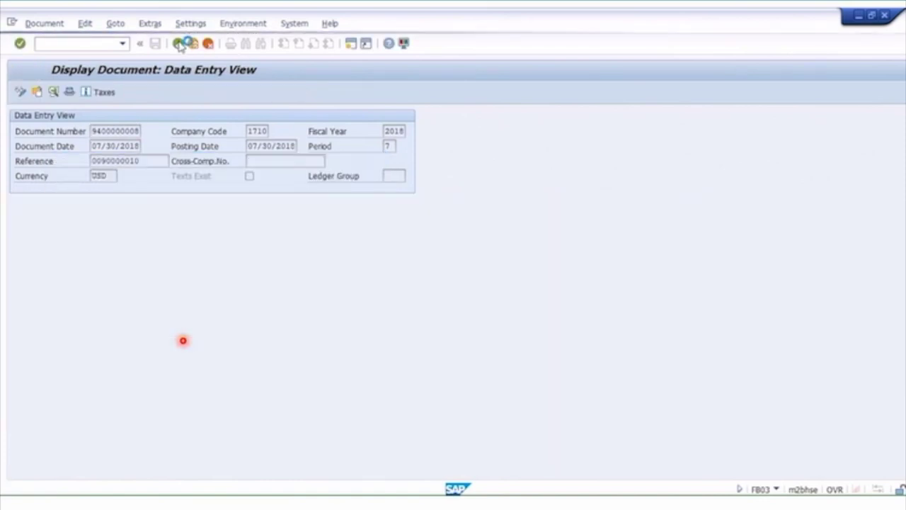
# Step: Open the controlling document, expand its posting, review the assigned profitability segment's characteristics, and exit the cost document list
pyautogui.doubleClick(92, 185)
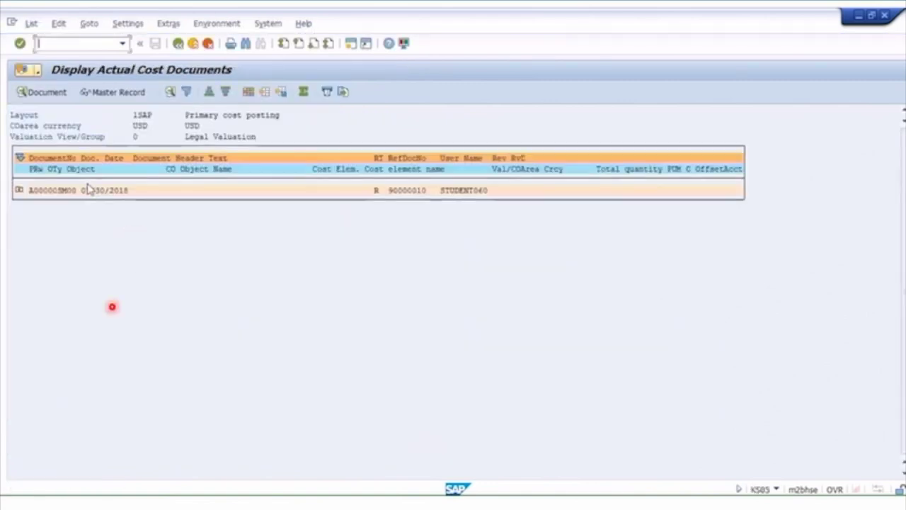
pyautogui.click(19, 190)
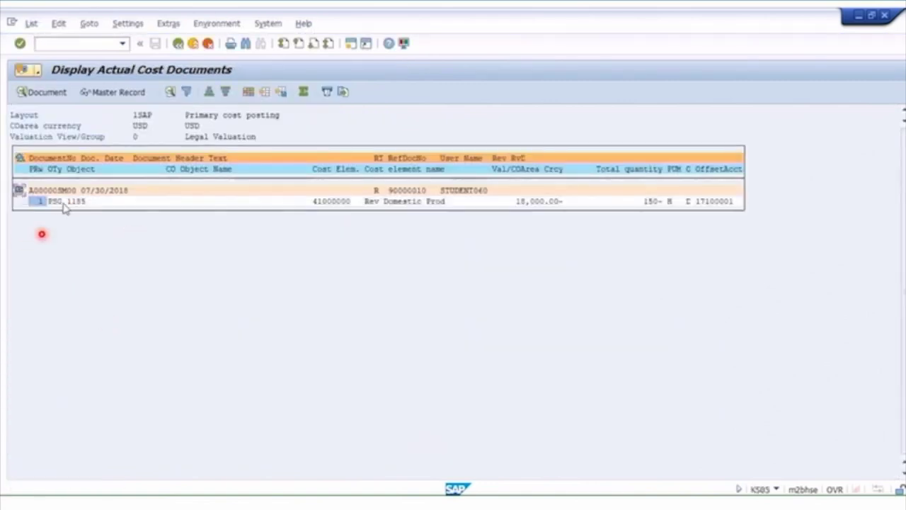
pyautogui.click(76, 202)
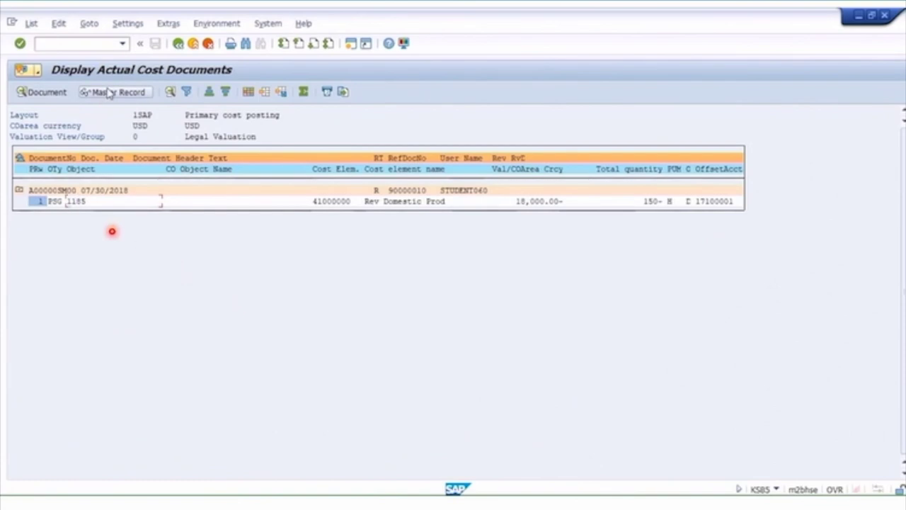
pyautogui.click(110, 92)
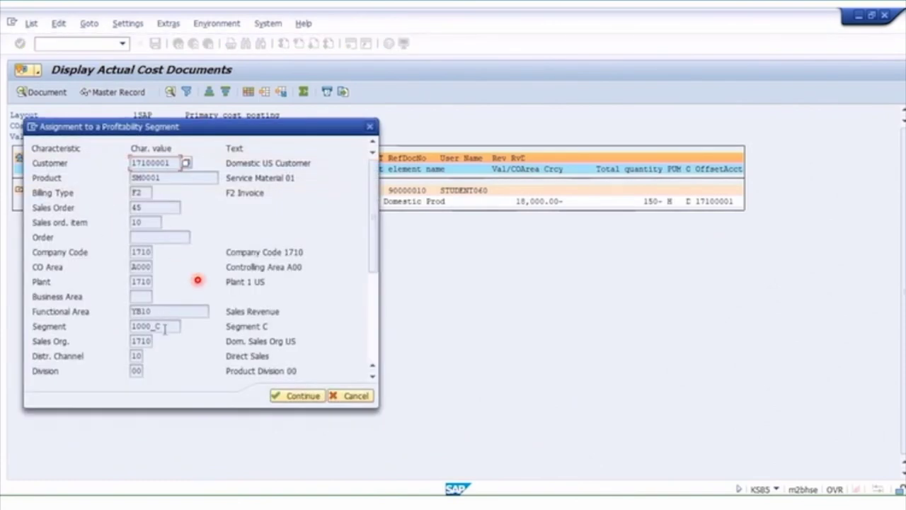
pyautogui.click(296, 395)
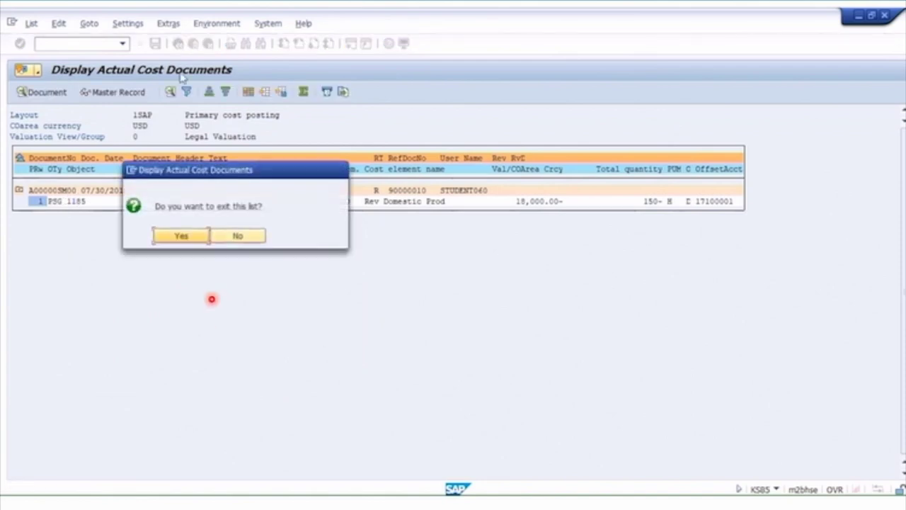
pyautogui.click(183, 236)
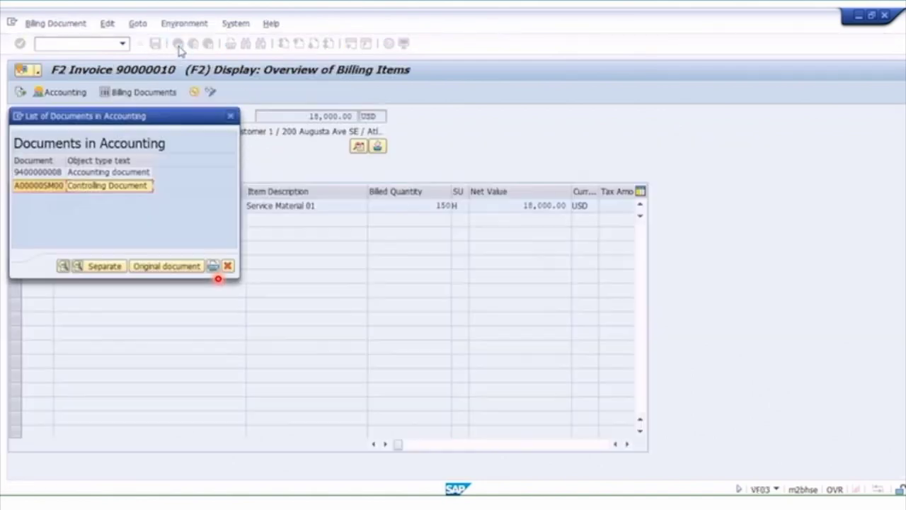
# Step: Leave the invoice and billing due list displays for the SAP Easy Access menu, and expand the Sales folder
pyautogui.click(230, 115)
pyautogui.click(178, 43)
pyautogui.click(178, 43)
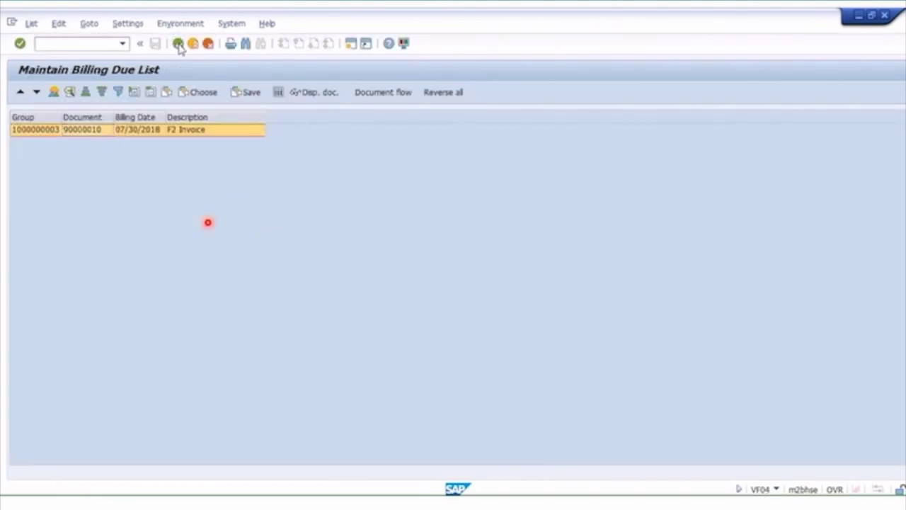
pyautogui.click(178, 43)
pyautogui.click(177, 43)
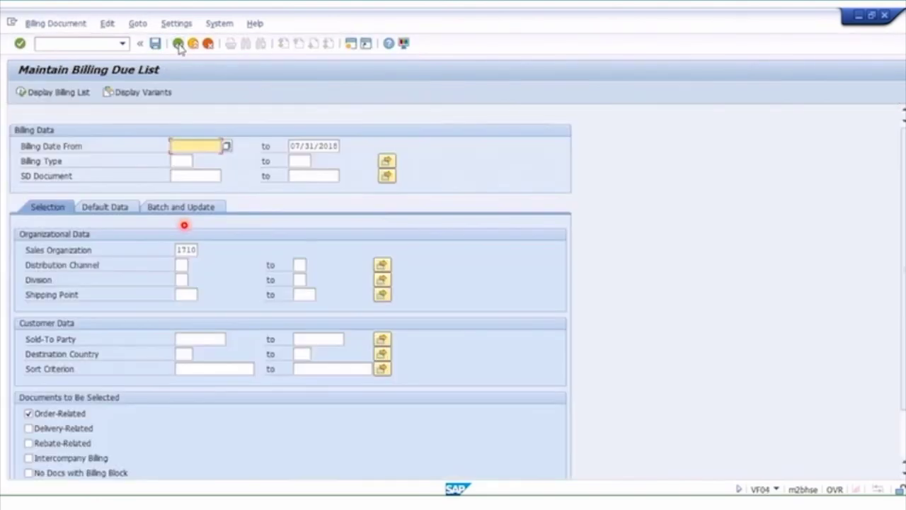
pyautogui.click(177, 44)
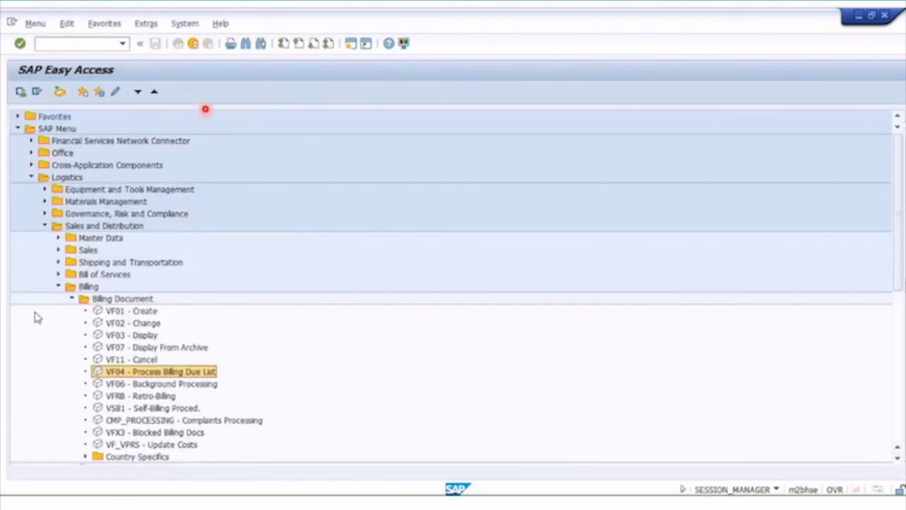
pyautogui.click(58, 249)
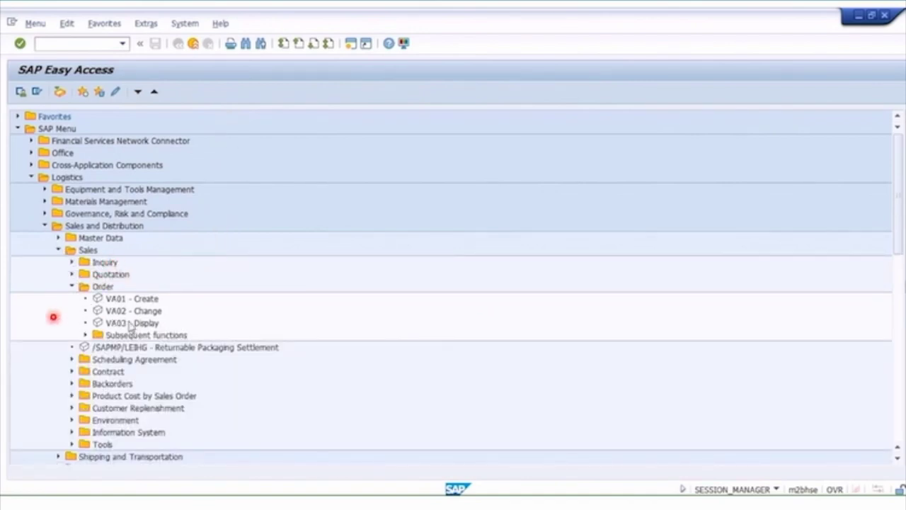
# Step: Open the sales order display (VA03) and retrieve the billed service order by its order number
pyautogui.doubleClick(132, 322)
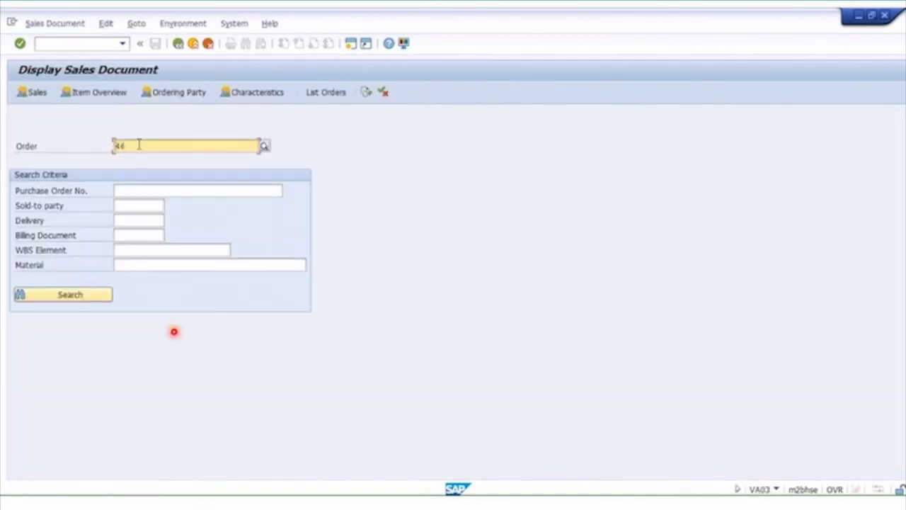
pyautogui.write('5')
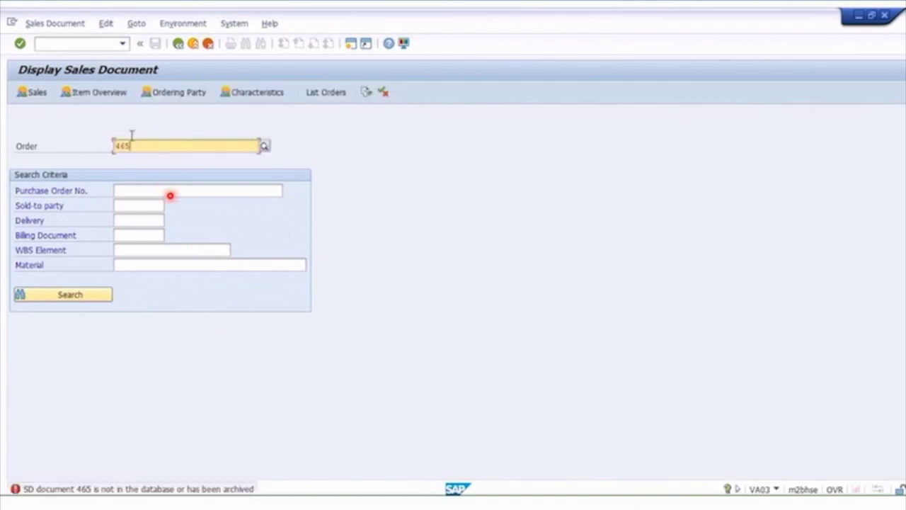
pyautogui.write('4')
pyautogui.press('Return')
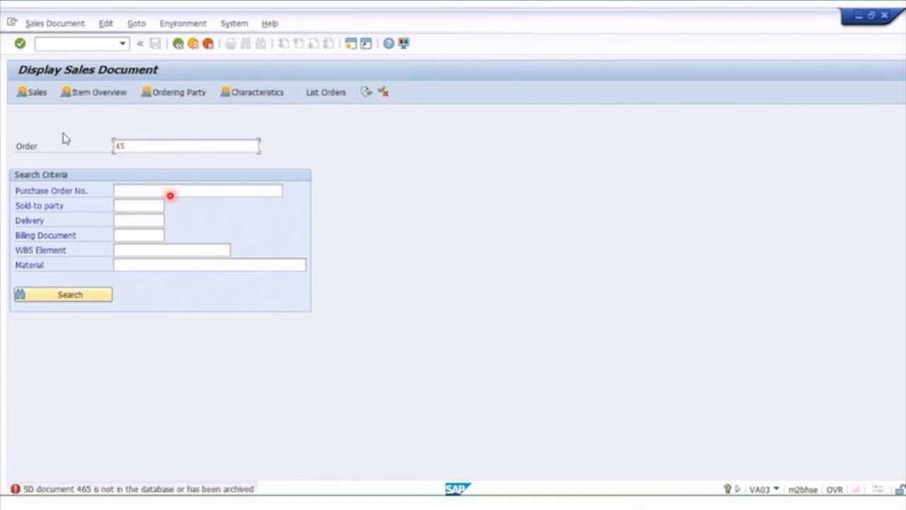
pyautogui.click(156, 146)
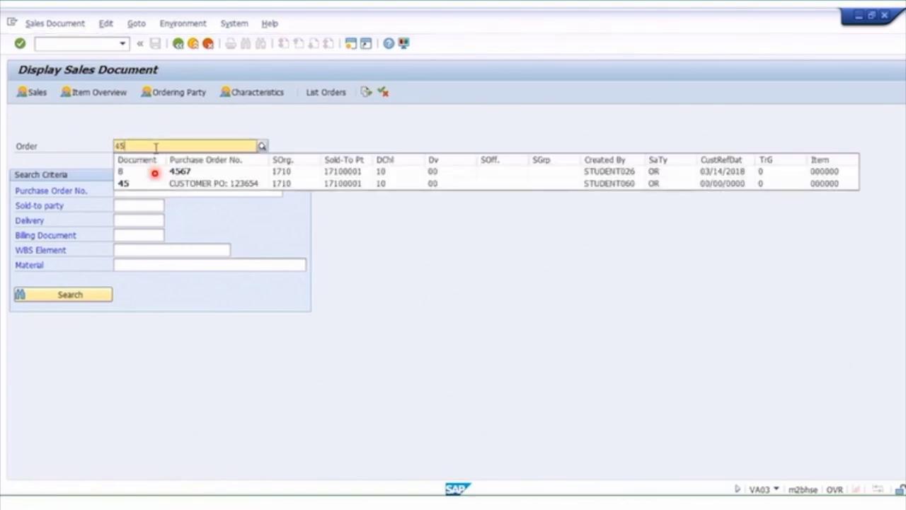
pyautogui.click(152, 184)
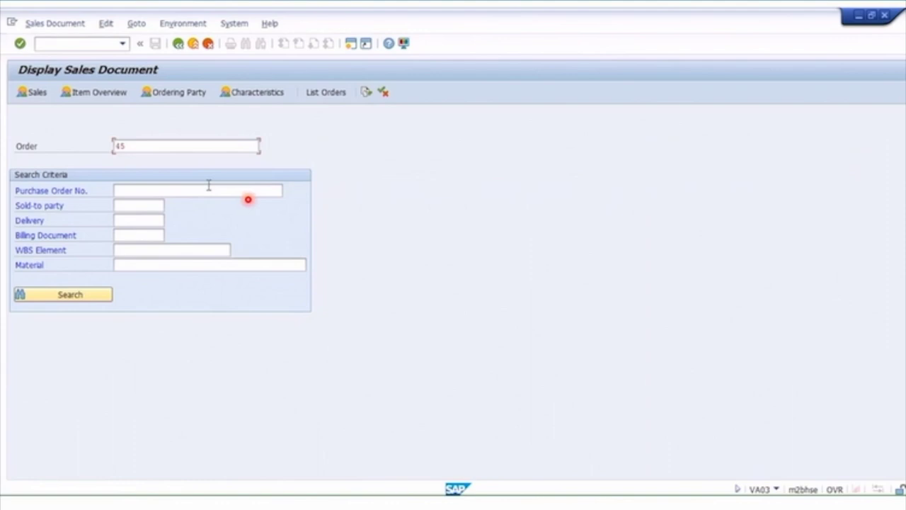
pyautogui.press('Return')
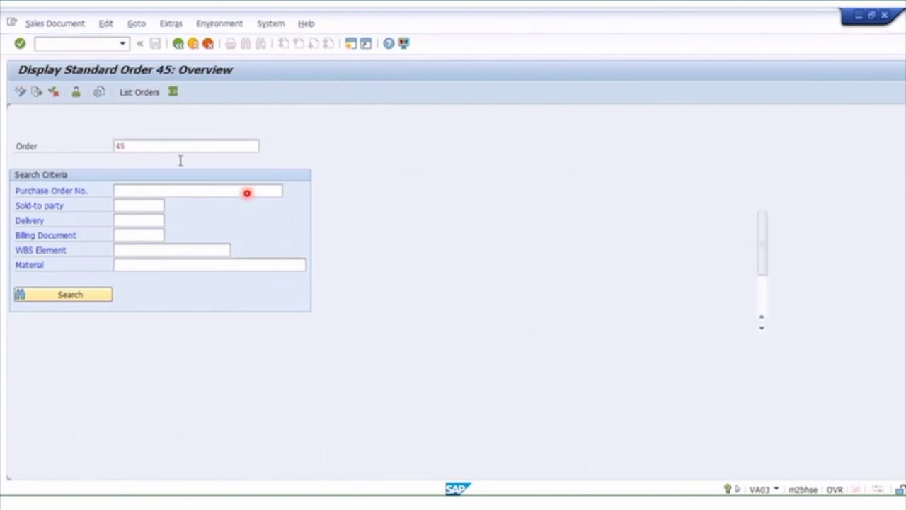
# Step: Examine the sales order's document flow down to its F2 invoice and accounting document, and leave the order display
pyautogui.click(36, 93)
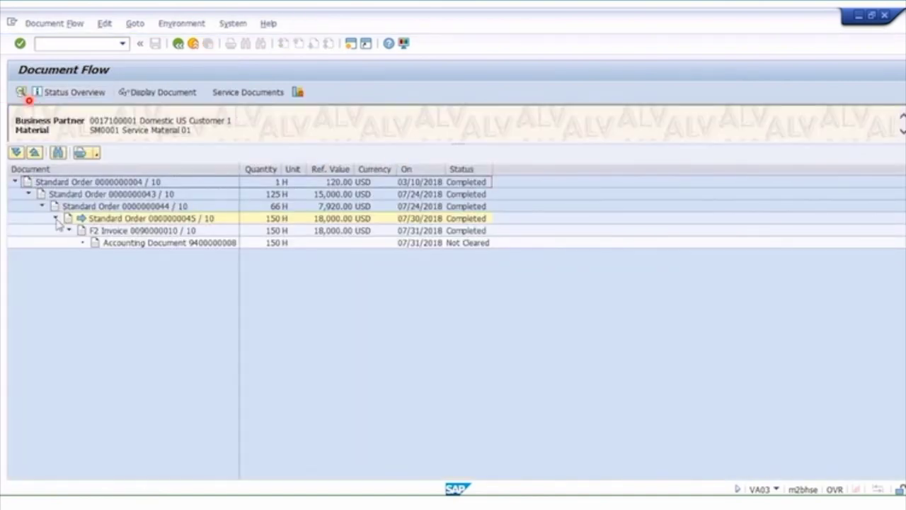
pyautogui.click(218, 225)
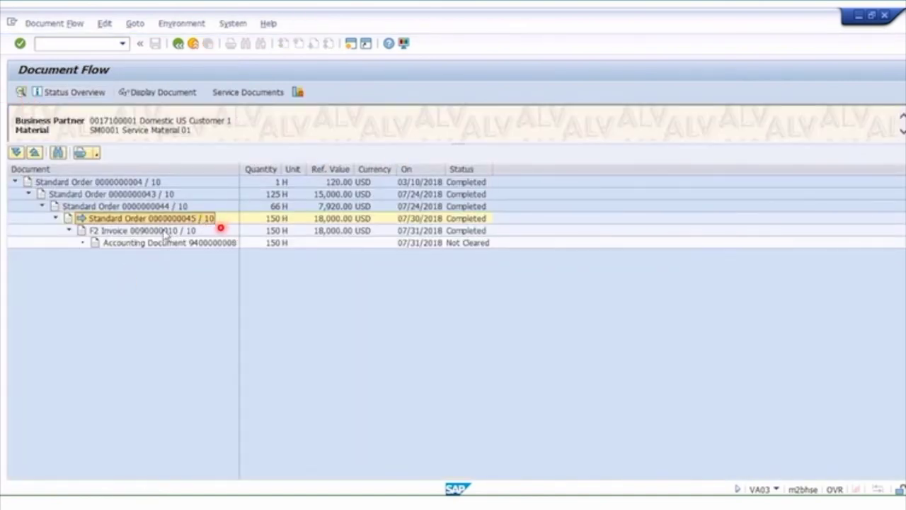
pyautogui.click(226, 244)
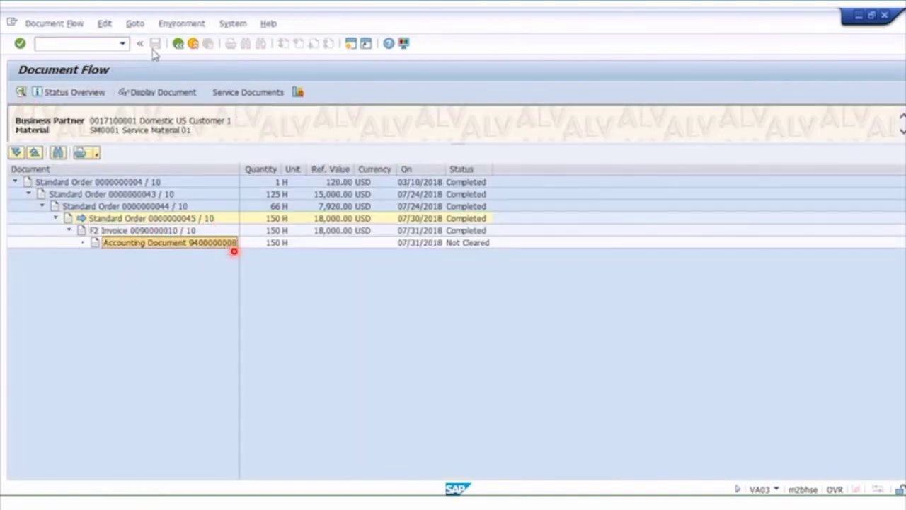
pyautogui.click(200, 46)
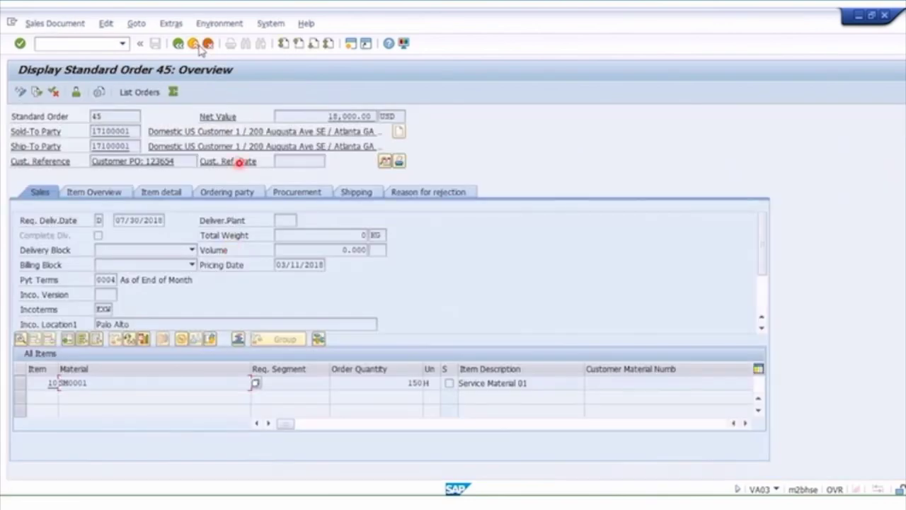
pyautogui.click(200, 46)
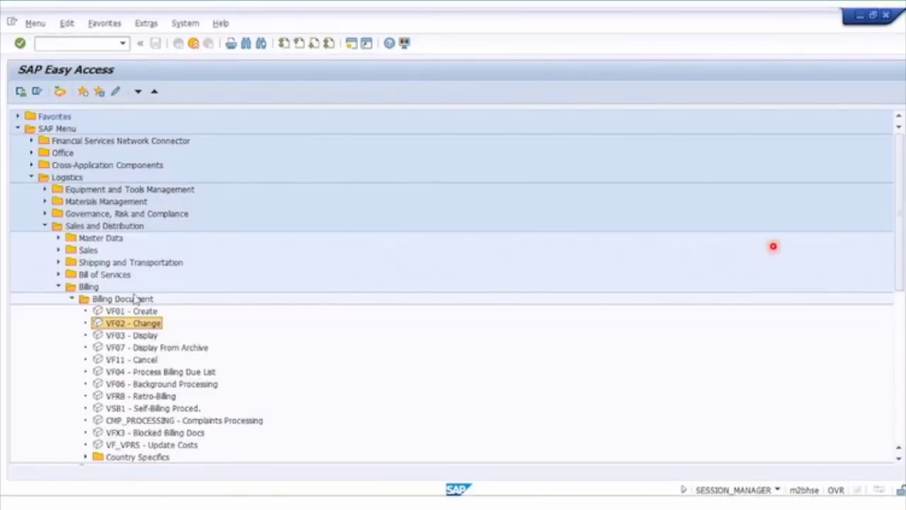
# Step: Look over the billing document transactions, and open the F2 invoice with VF03 - Display
pyautogui.click(128, 300)
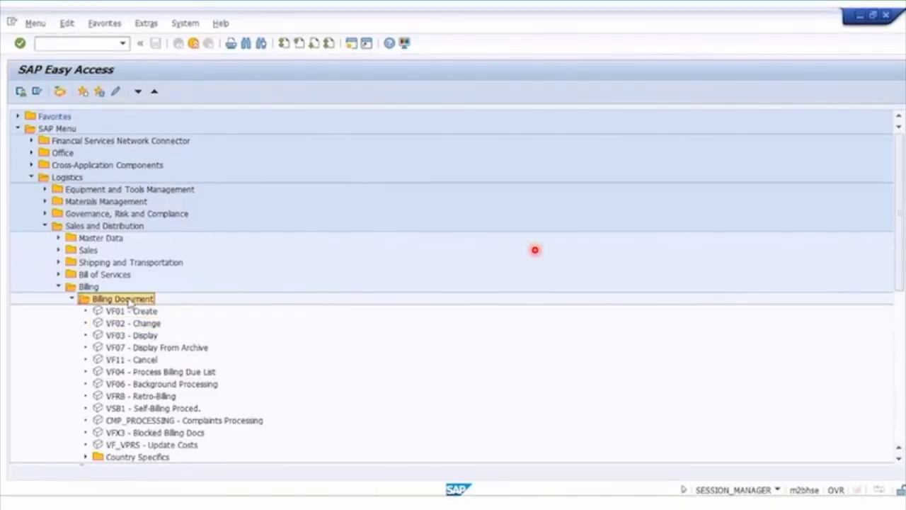
pyautogui.click(136, 370)
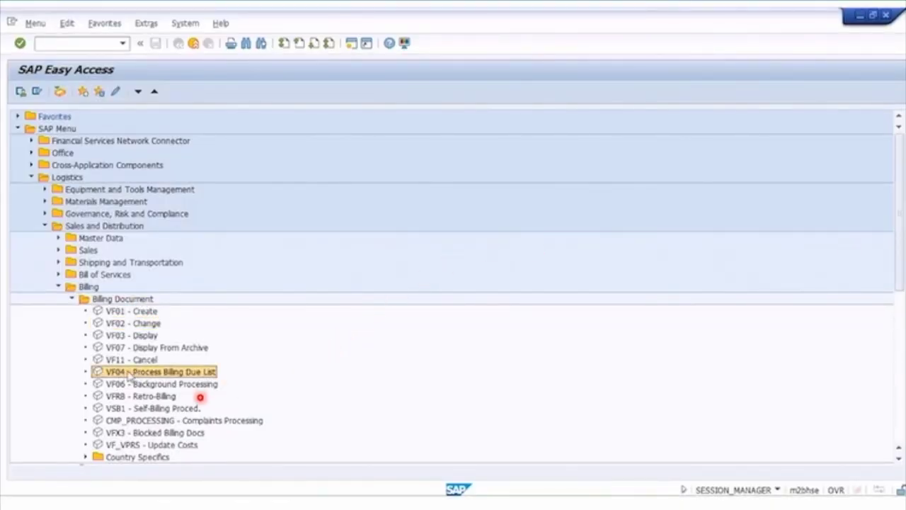
pyautogui.click(143, 311)
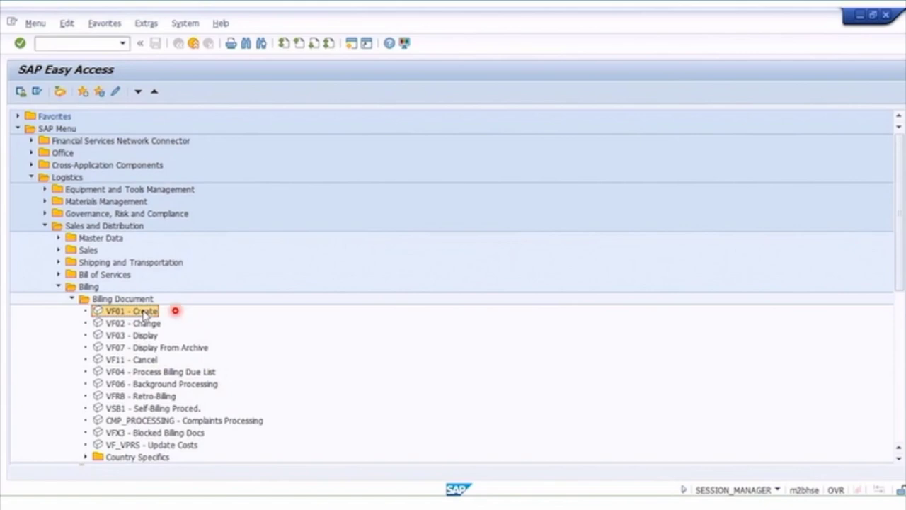
pyautogui.click(141, 335)
pyautogui.click(142, 323)
pyautogui.click(139, 336)
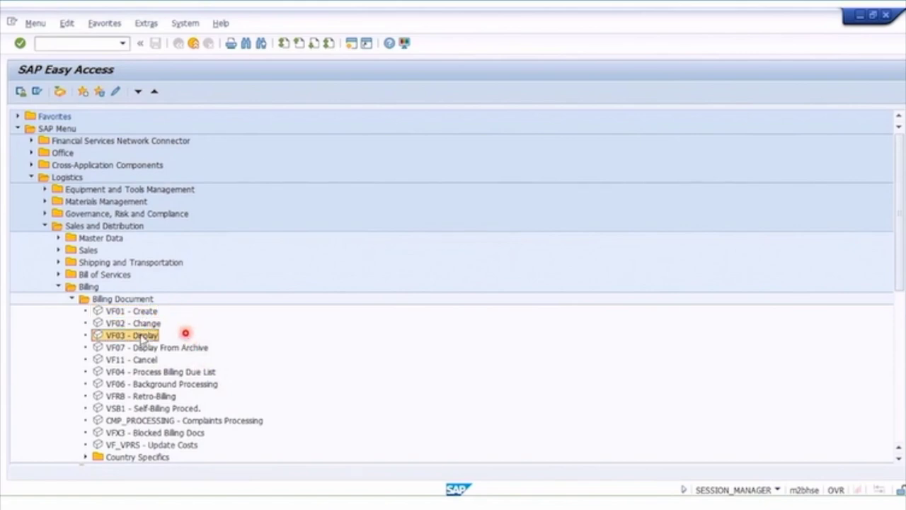
pyautogui.doubleClick(126, 337)
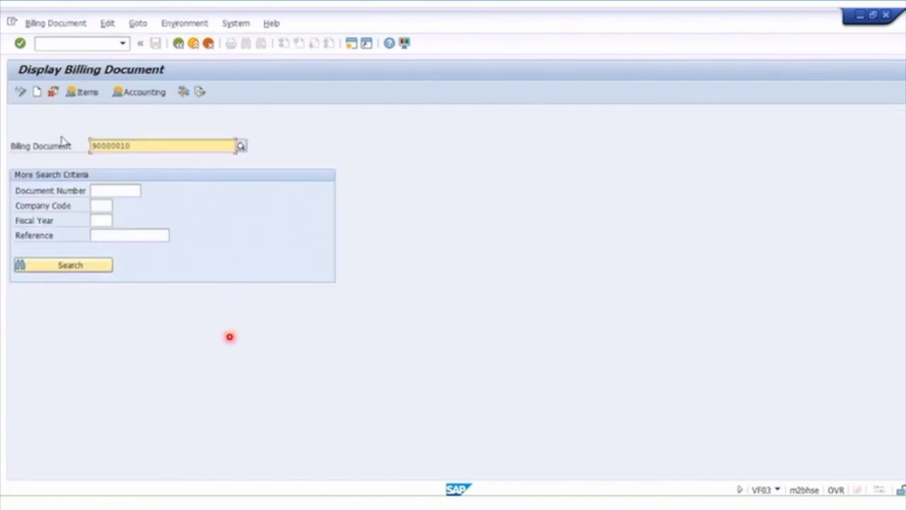
pyautogui.press('Return')
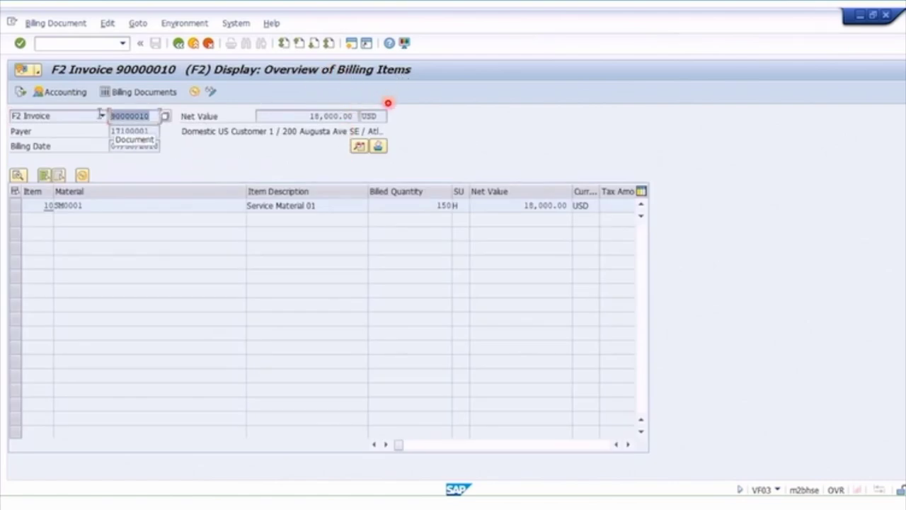
# Step: Review the invoice item's material, description and net value, and narrow the Item Description and Material columns to bring Tax Amount into view
pyautogui.click(163, 205)
pyautogui.click(352, 206)
pyautogui.click(526, 205)
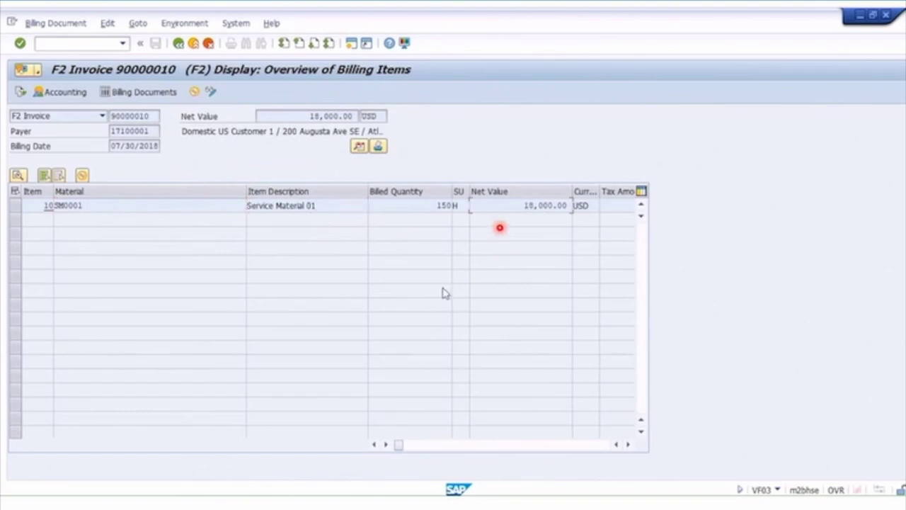
pyautogui.moveTo(368, 187); pyautogui.dragTo(335, 188)
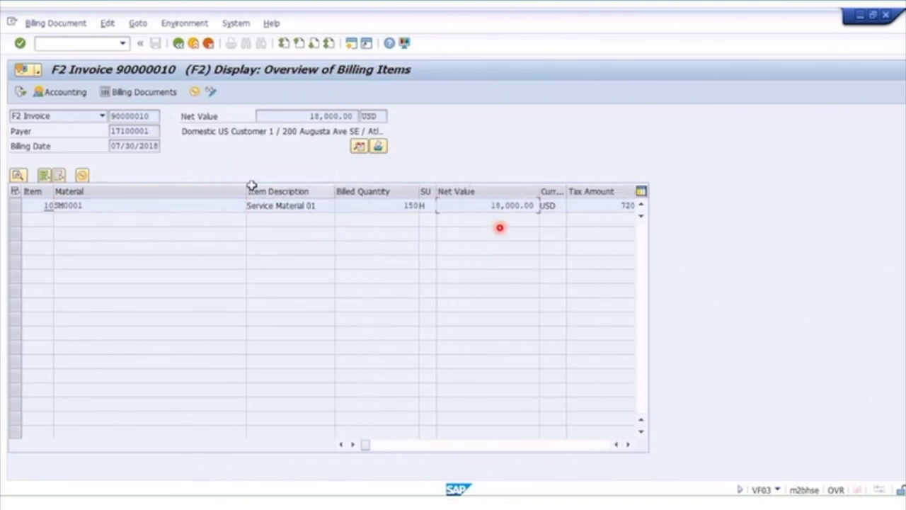
pyautogui.moveTo(245, 188); pyautogui.dragTo(143, 188)
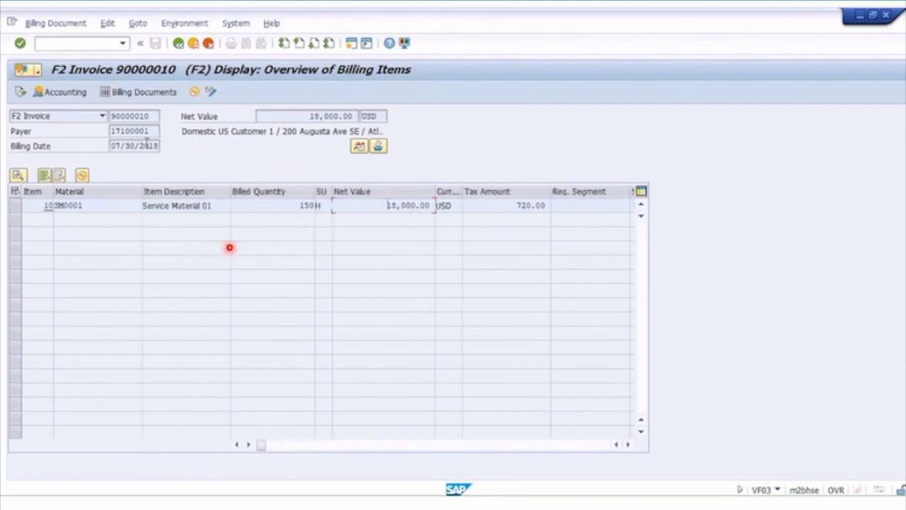
# Step: Review the sales order, F2 invoice and accounting document in the invoice's document flow, and return to the billing items overview
pyautogui.click(21, 95)
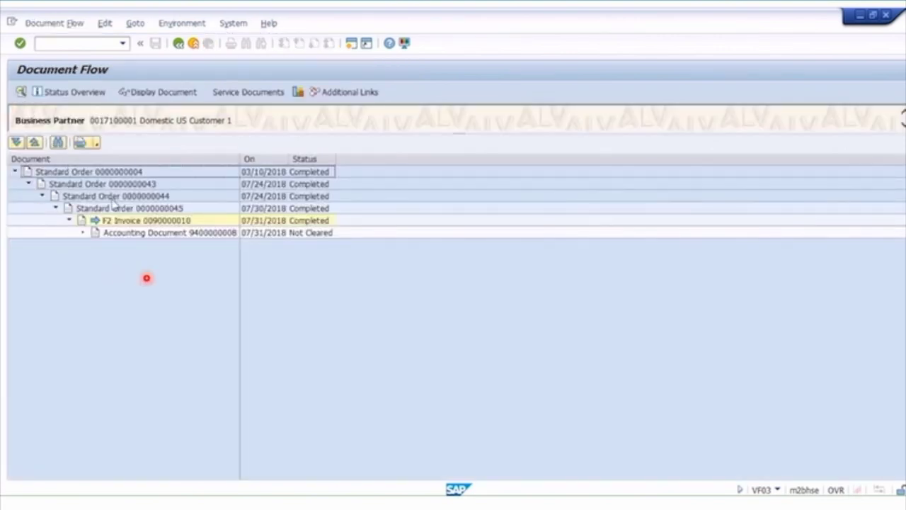
pyautogui.click(153, 209)
pyautogui.click(148, 221)
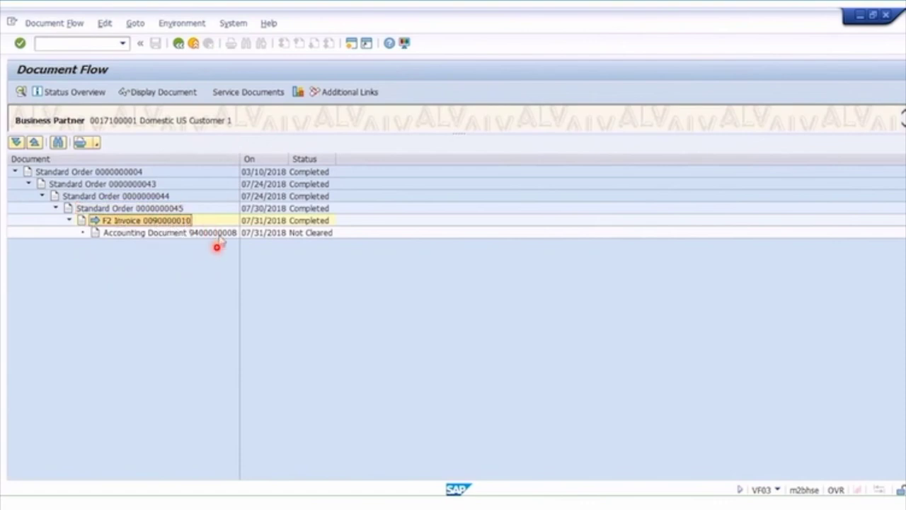
pyautogui.click(219, 233)
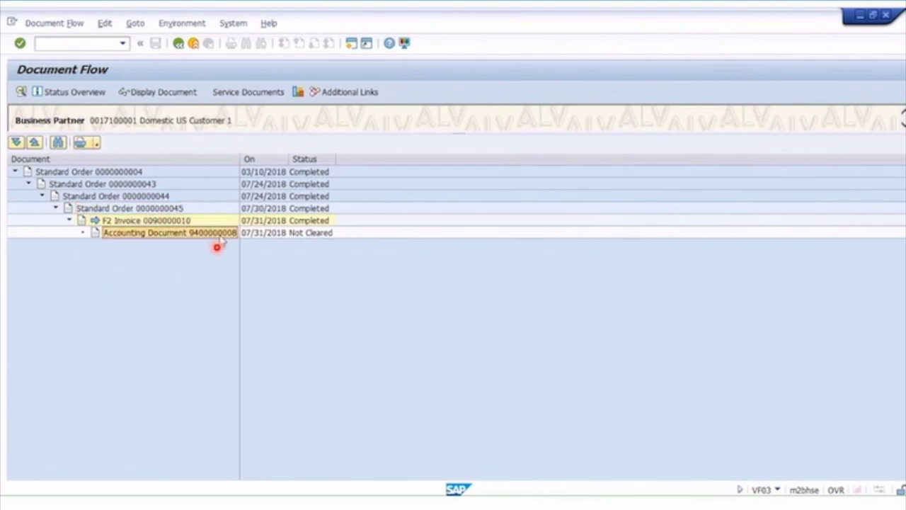
pyautogui.click(172, 222)
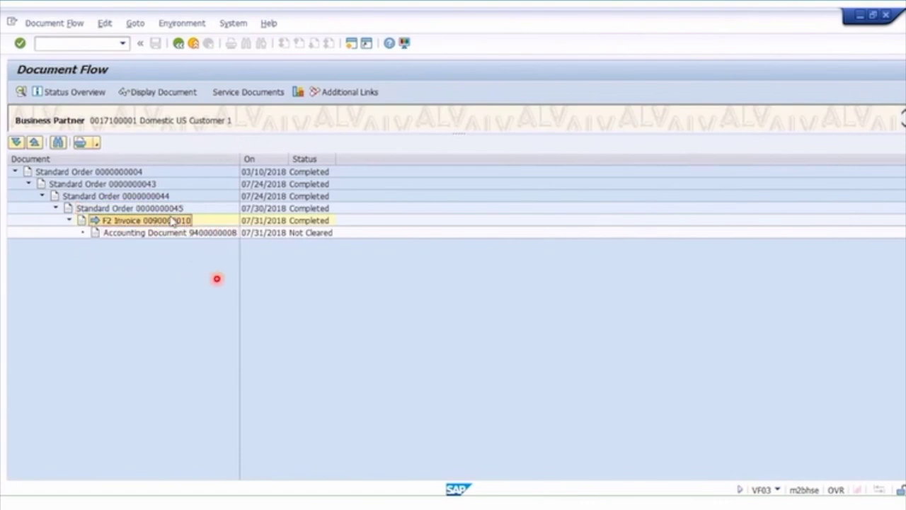
pyautogui.click(180, 45)
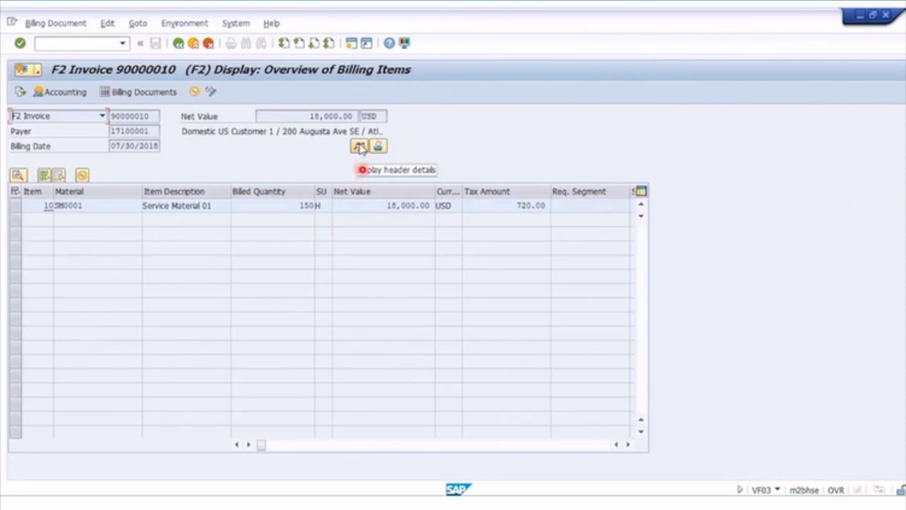
# Step: Open the invoice's header details and review the accounting, price, tax and general information data
pyautogui.click(360, 145)
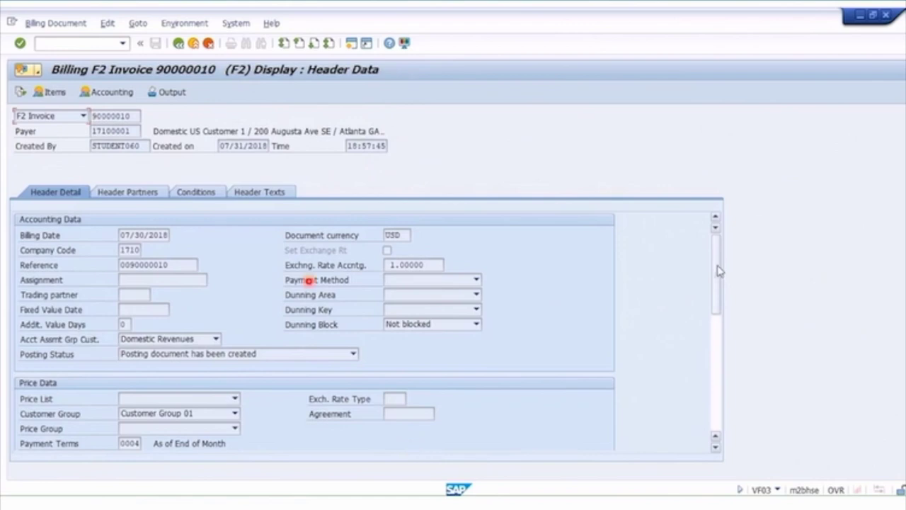
pyautogui.scroll(-3, 717, 272)
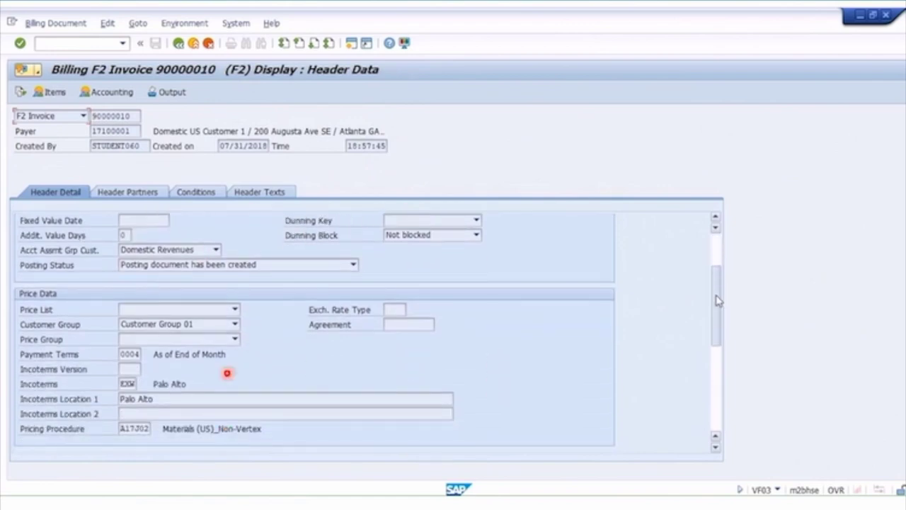
pyautogui.moveTo(714, 273); pyautogui.dragTo(718, 381)
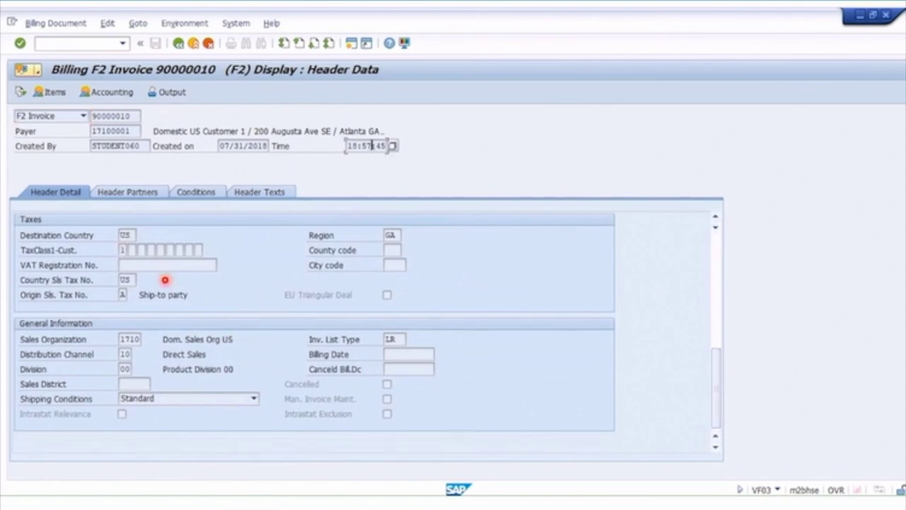
pyautogui.moveTo(716, 374); pyautogui.dragTo(713, 233)
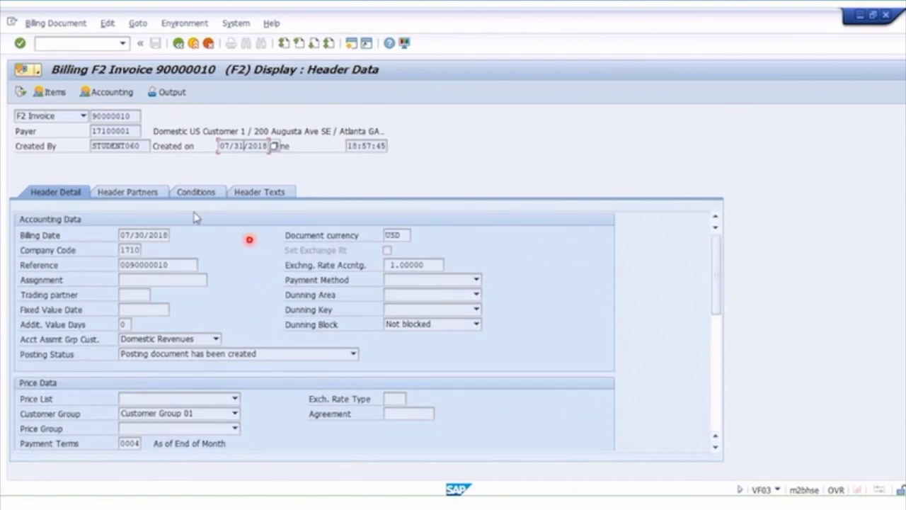
# Step: Open the invoice's header texts, widen the text type list, read the Billing Note for Customer, and return to the billing items overview
pyautogui.click(249, 193)
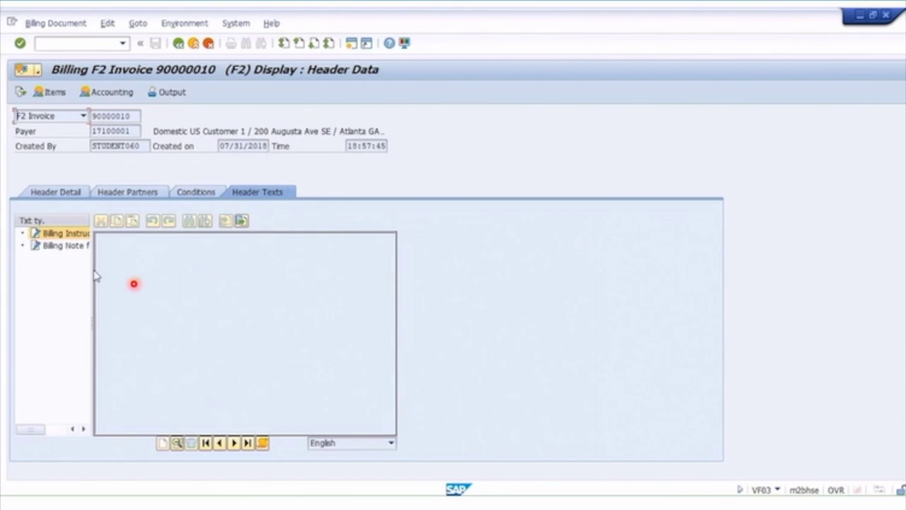
pyautogui.moveTo(92, 269); pyautogui.dragTo(164, 267)
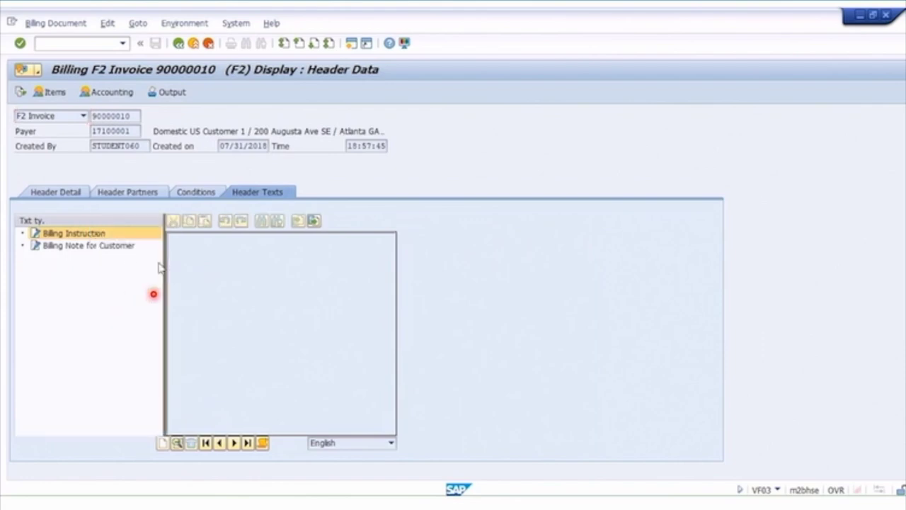
pyautogui.click(94, 247)
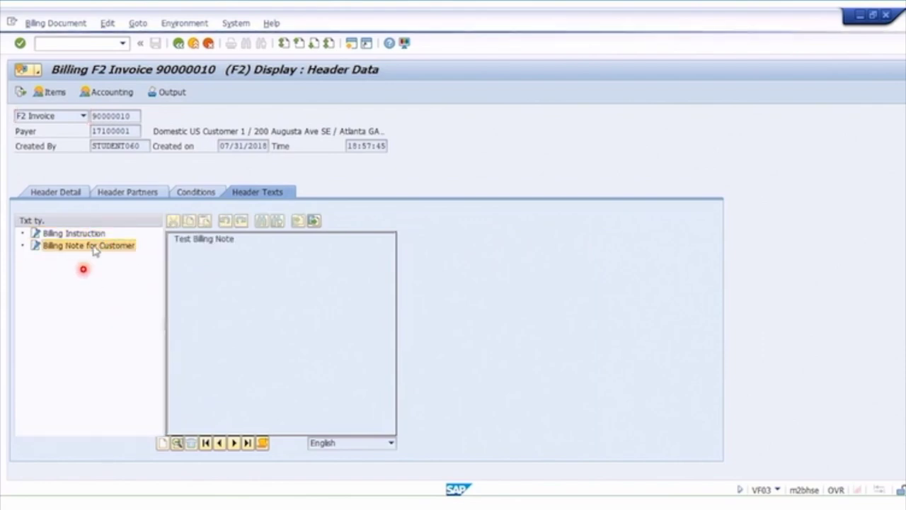
pyautogui.click(259, 252)
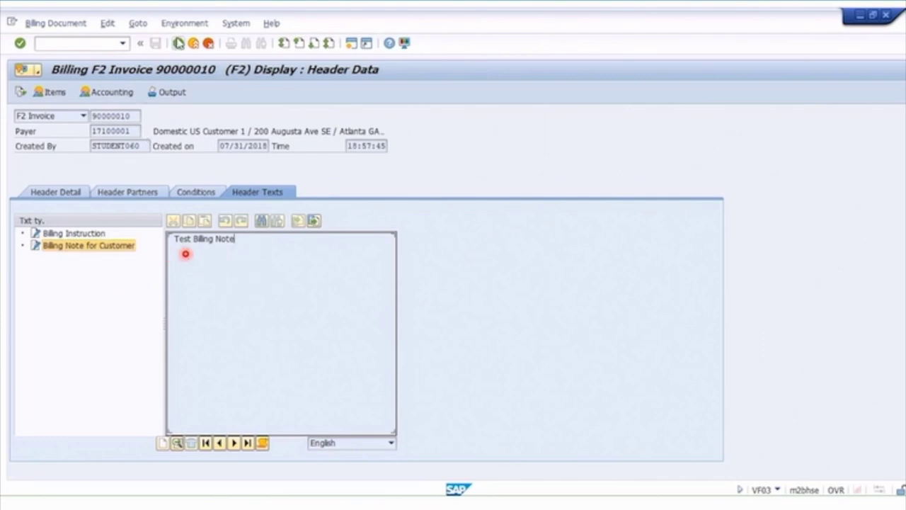
pyautogui.click(178, 45)
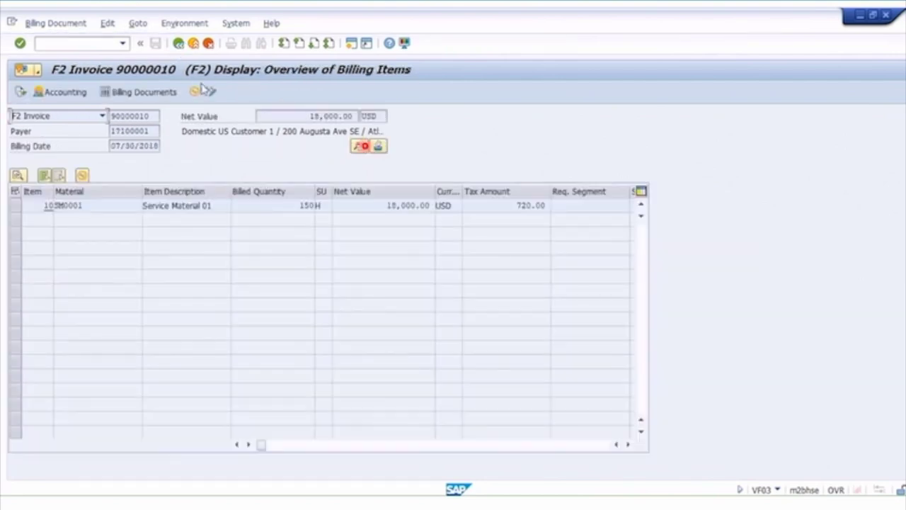
# Step: Switch the F2 invoice to change mode and open the Billing Note for Customer in its header texts
pyautogui.click(212, 93)
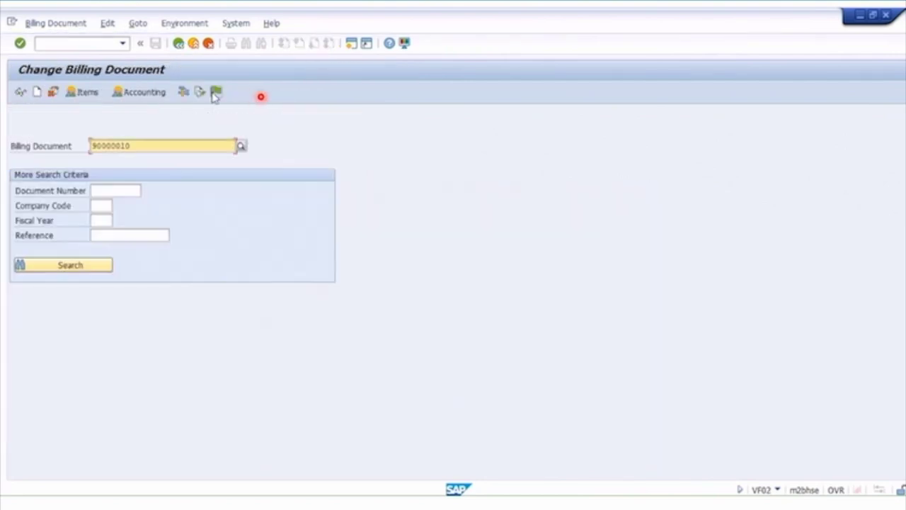
pyautogui.click(216, 93)
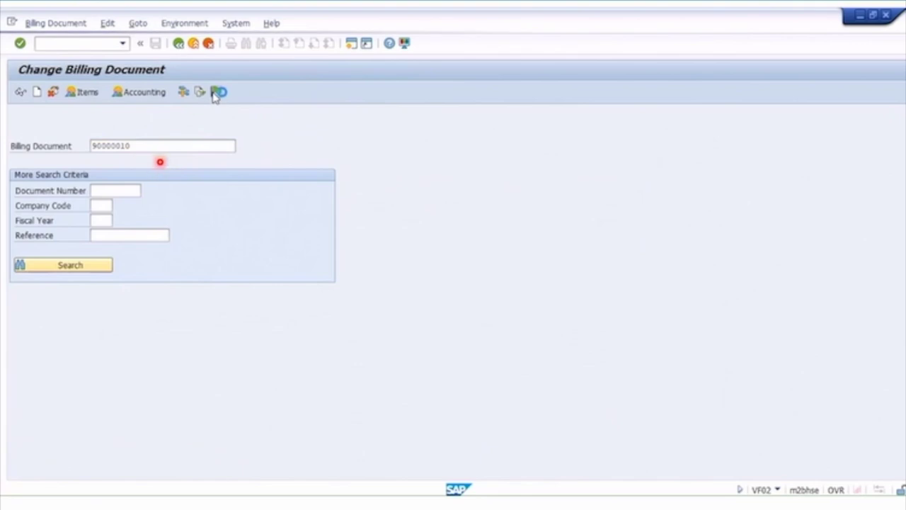
pyautogui.click(359, 146)
pyautogui.click(244, 196)
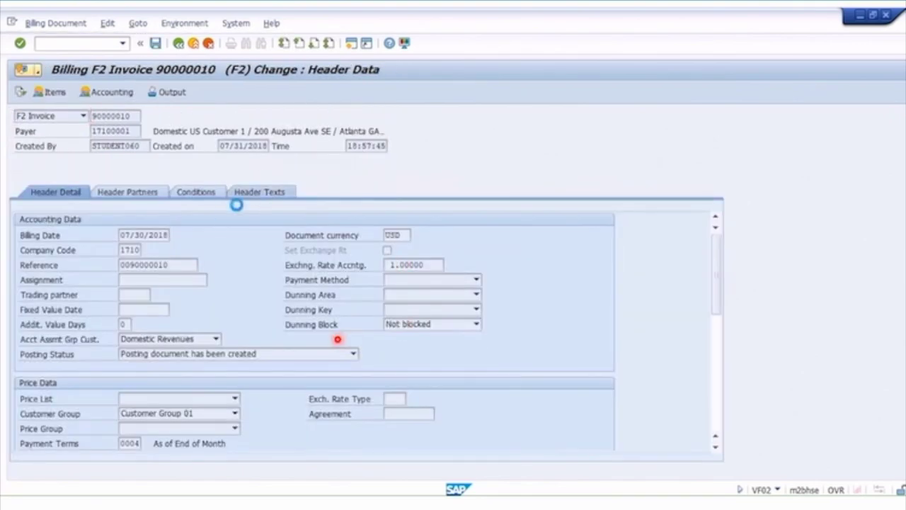
pyautogui.doubleClick(62, 246)
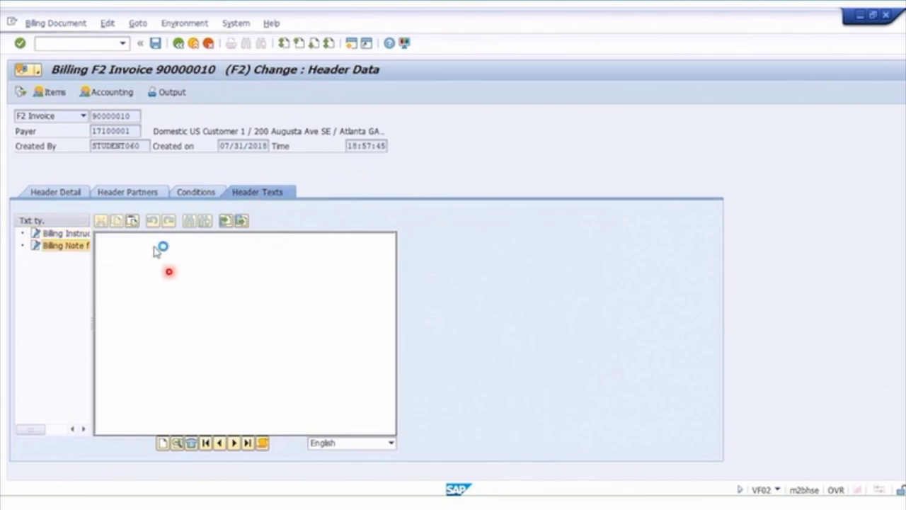
# Step: Replace the billing note text with "Updated Billing Note" and save the invoice
pyautogui.moveTo(121, 239); pyautogui.dragTo(230, 245)
pyautogui.hotkey('ctrl', 'a')
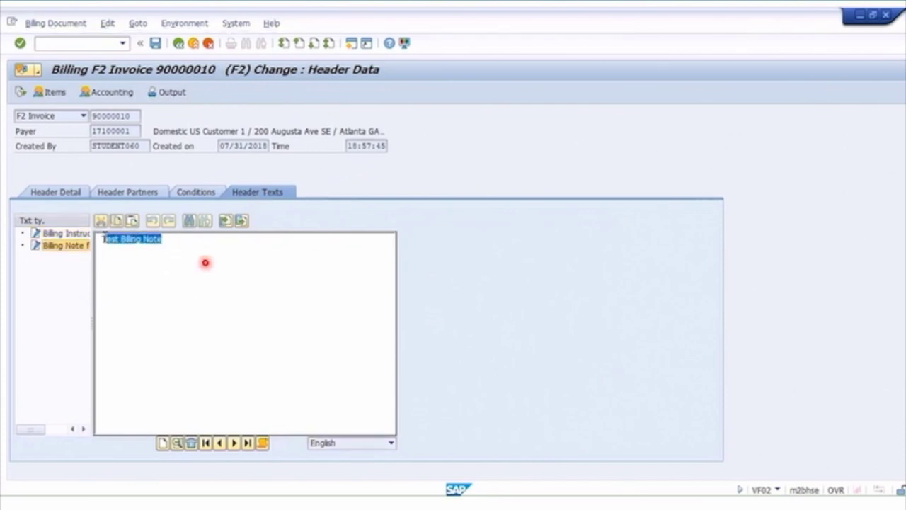
pyautogui.write('Updat')
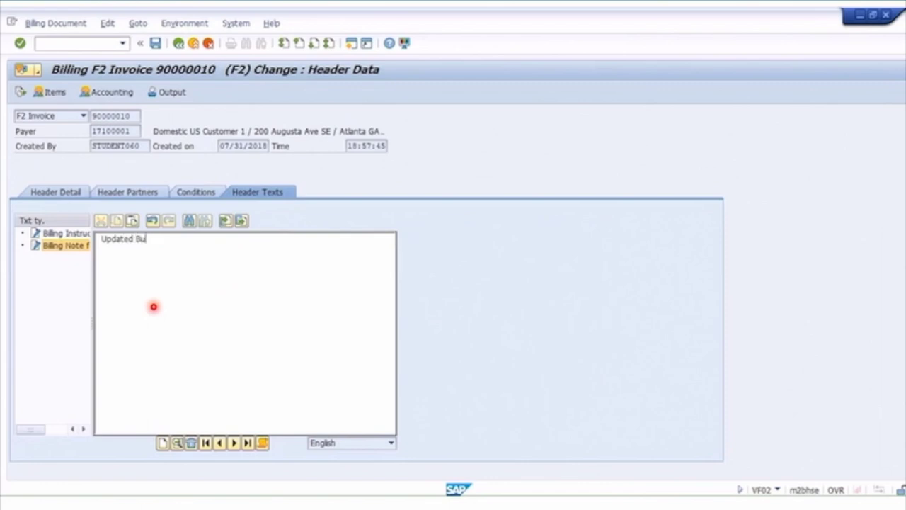
pyautogui.write('ed Bukking')
pyautogui.press('BackSpace')
pyautogui.press('BackSpace')
pyautogui.press('BackSpace')
pyautogui.press('BackSpace')
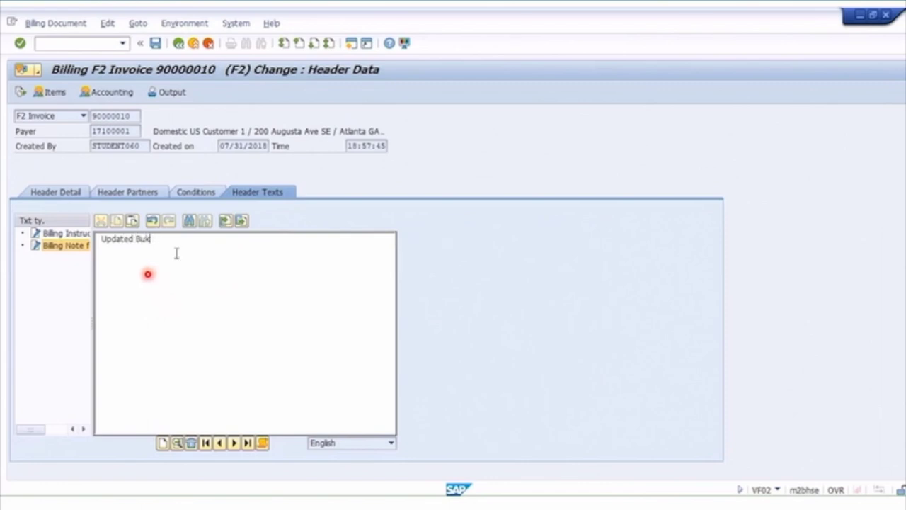
pyautogui.write('g Note')
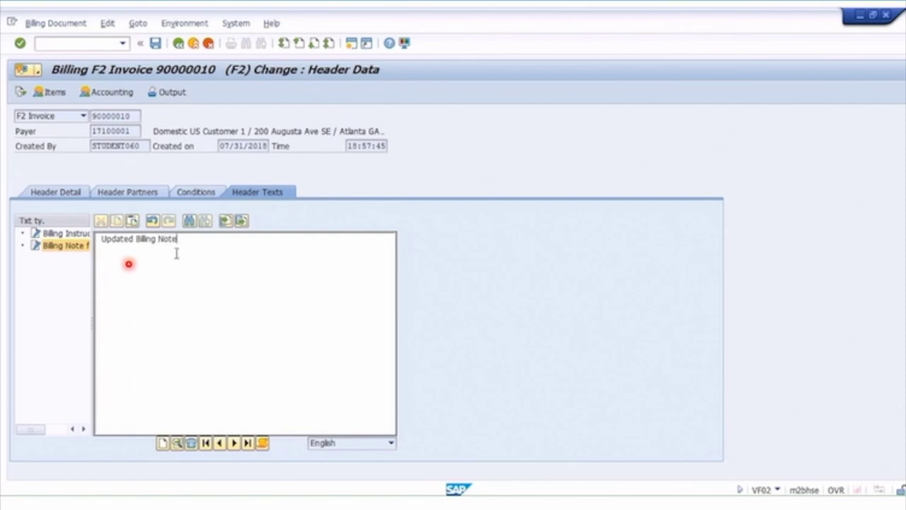
pyautogui.click(155, 43)
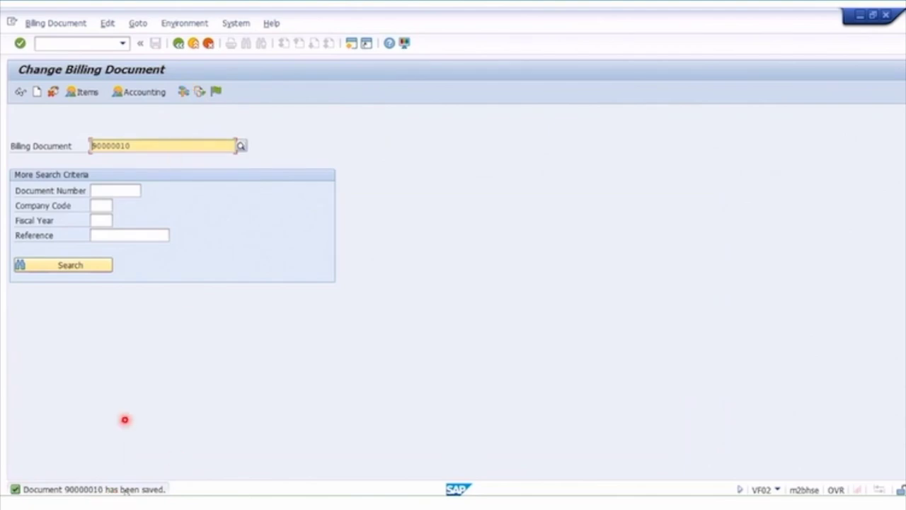
# Step: Reopen the invoice in change mode and display the accounting document from its list of documents in accounting
pyautogui.press('Return')
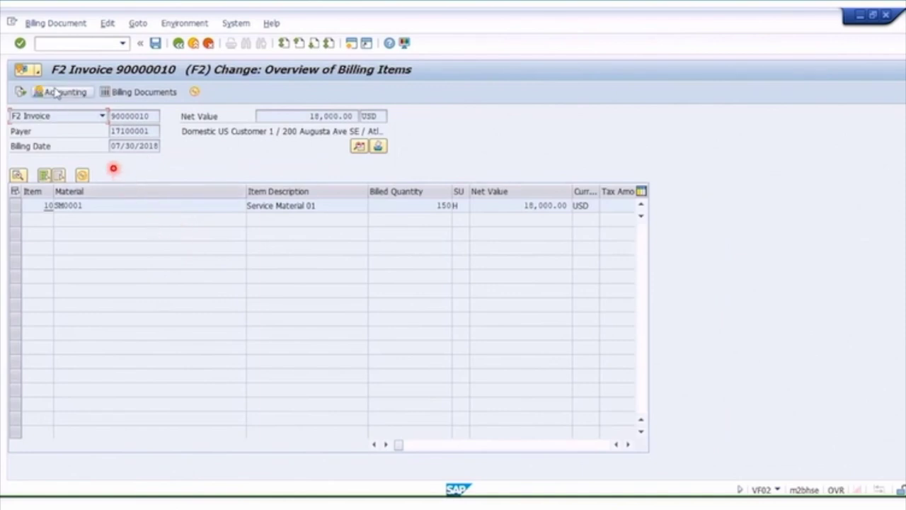
pyautogui.click(57, 92)
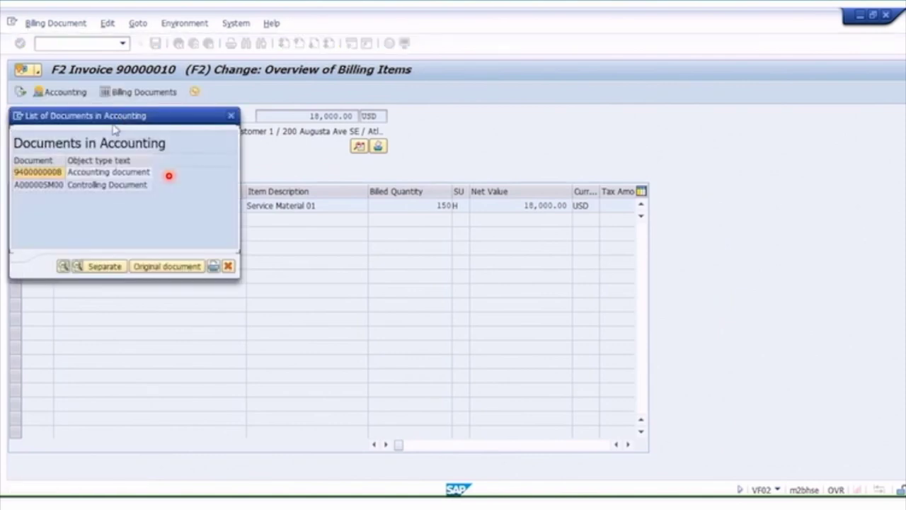
pyautogui.moveTo(143, 121); pyautogui.dragTo(255, 146)
pyautogui.click(145, 193)
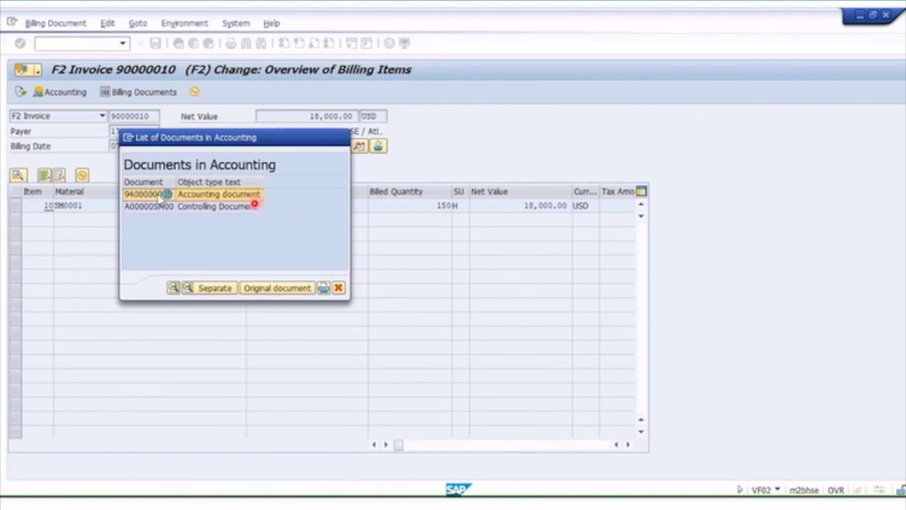
pyautogui.doubleClick(167, 193)
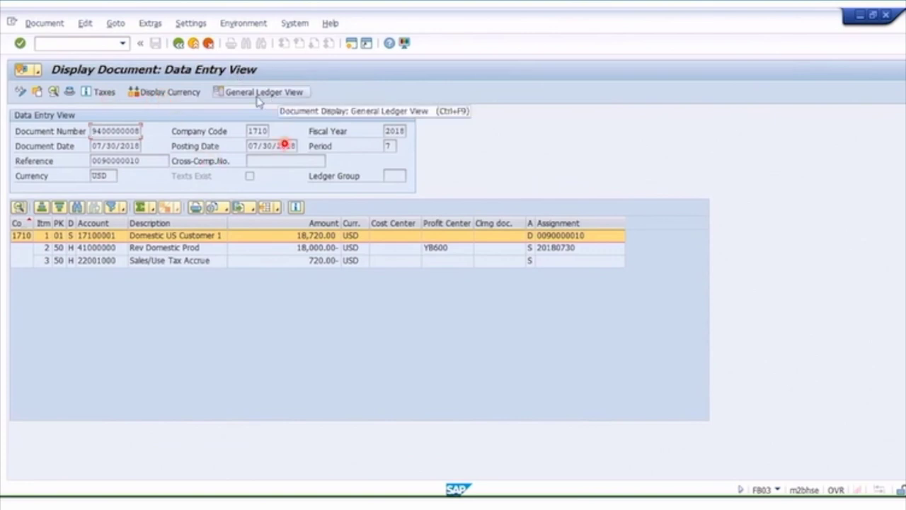
# Step: Set the text of the domestic revenue line item to "Line Item text", save the accounting document and close the accounting documents list
pyautogui.doubleClick(105, 248)
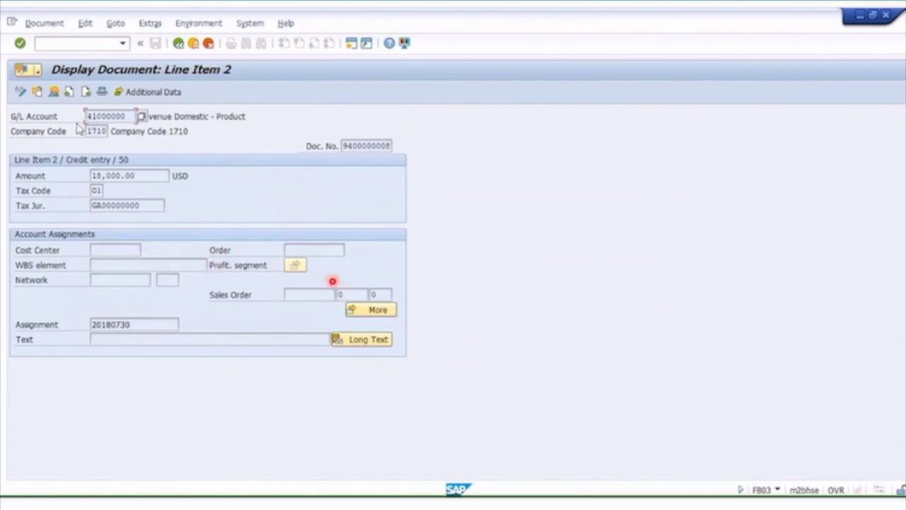
pyautogui.click(19, 92)
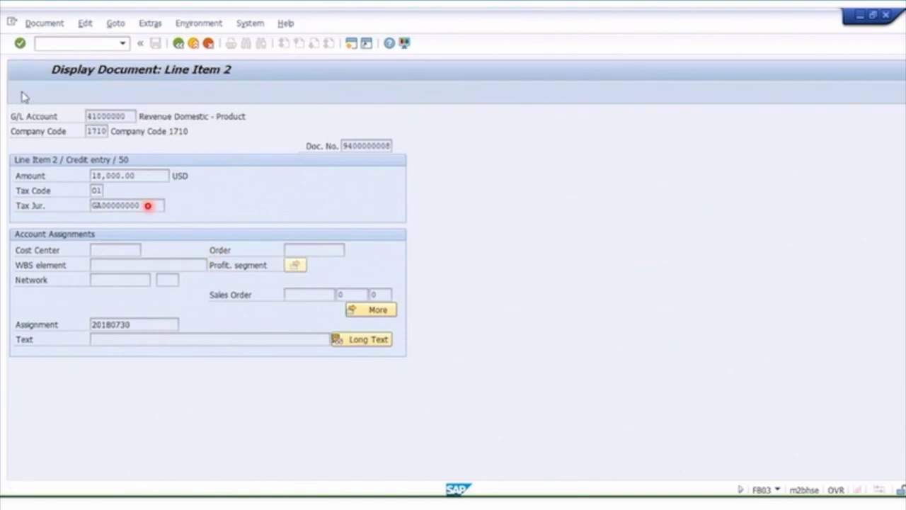
pyautogui.click(127, 340)
pyautogui.write('Line Item Text')
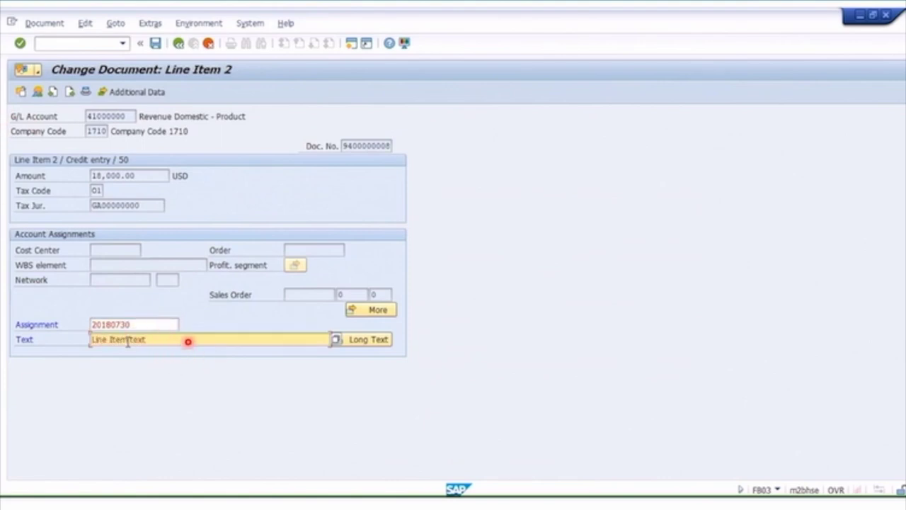
pyautogui.click(143, 178)
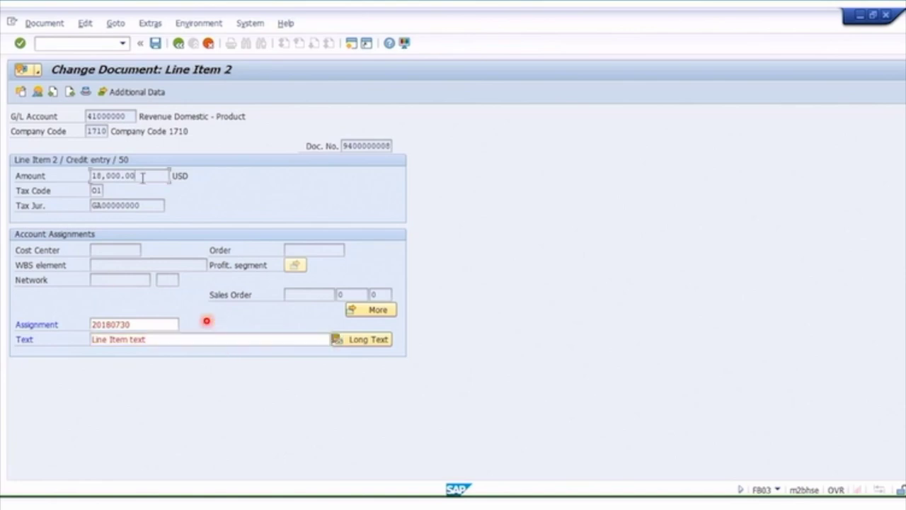
pyautogui.click(155, 43)
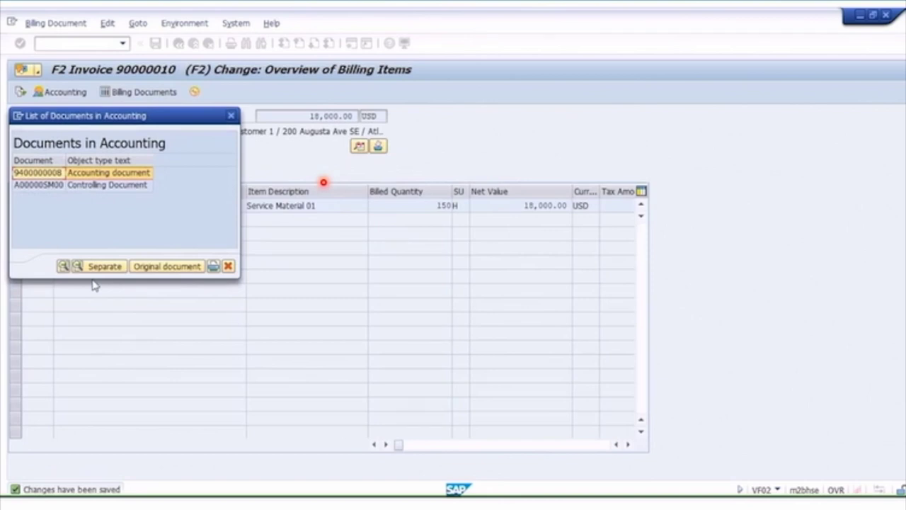
pyautogui.click(229, 266)
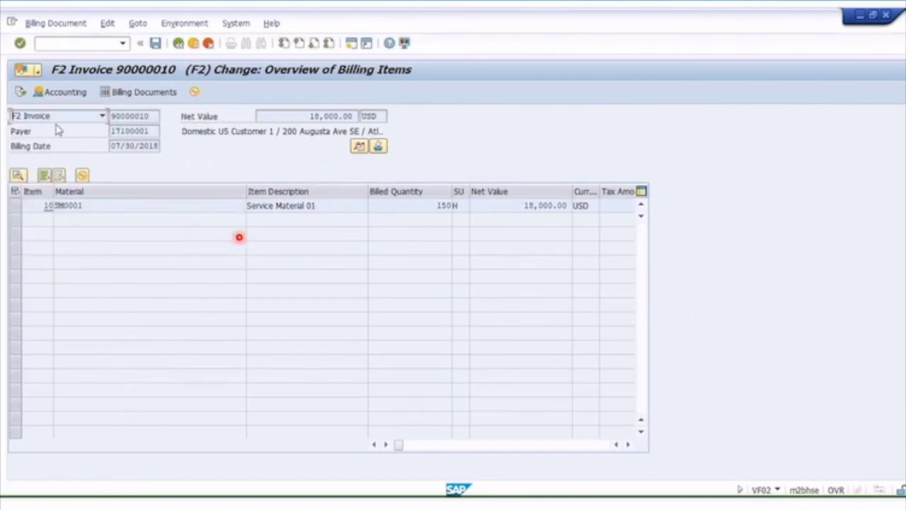
# Step: Review the invoice's document flow, display the F2 invoice from it and return to the flow
pyautogui.click(21, 92)
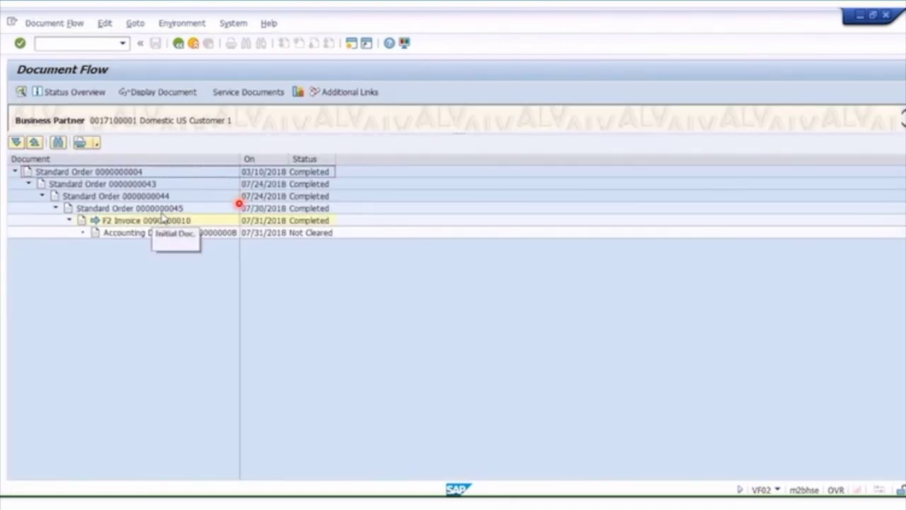
pyautogui.click(145, 208)
pyautogui.click(177, 221)
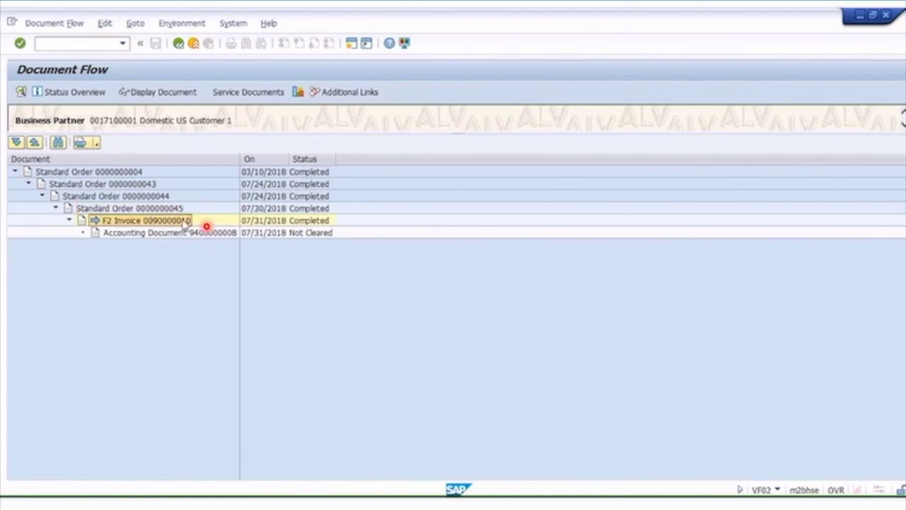
pyautogui.click(223, 234)
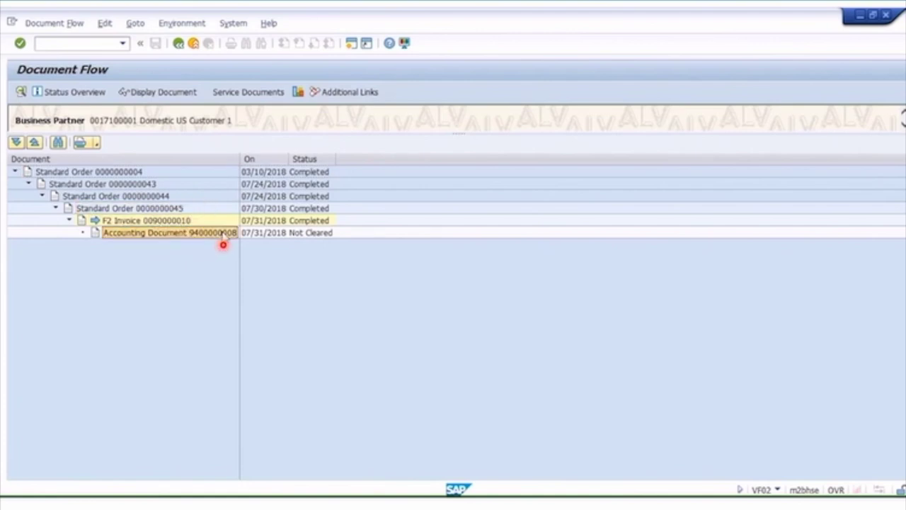
pyautogui.click(173, 221)
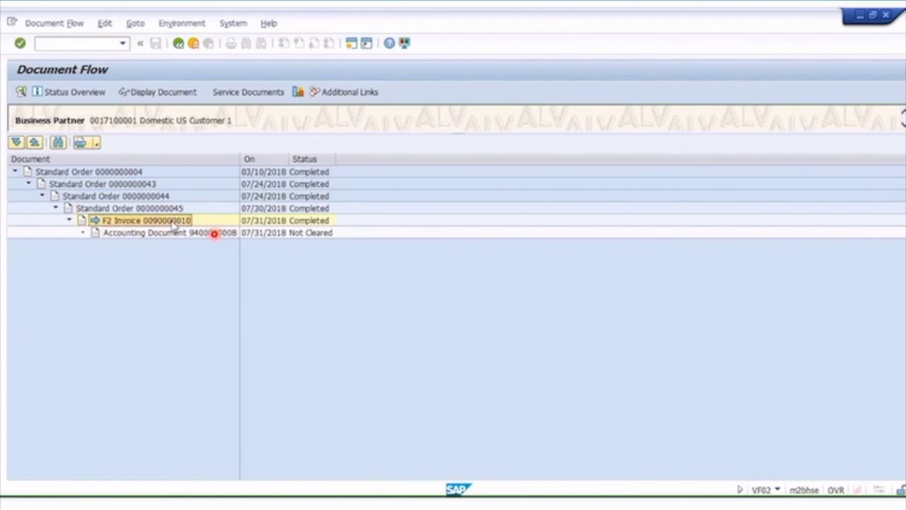
pyautogui.click(177, 93)
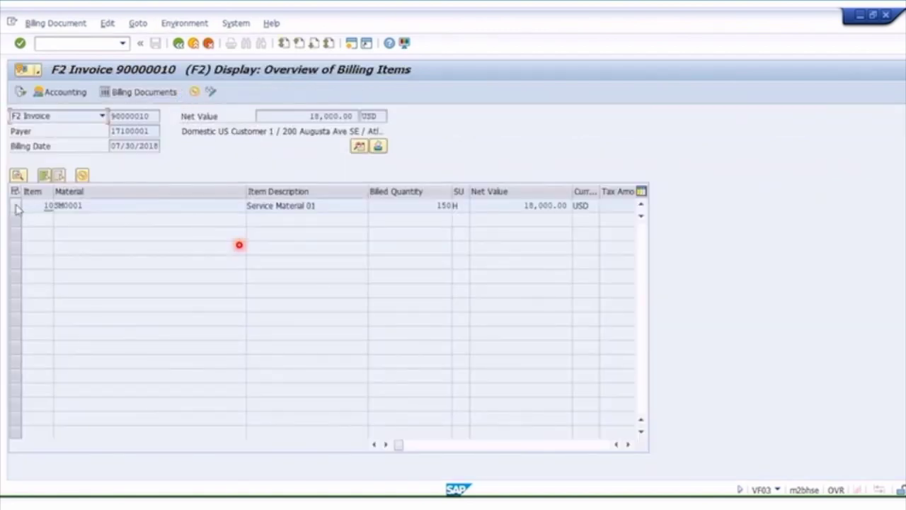
pyautogui.click(179, 43)
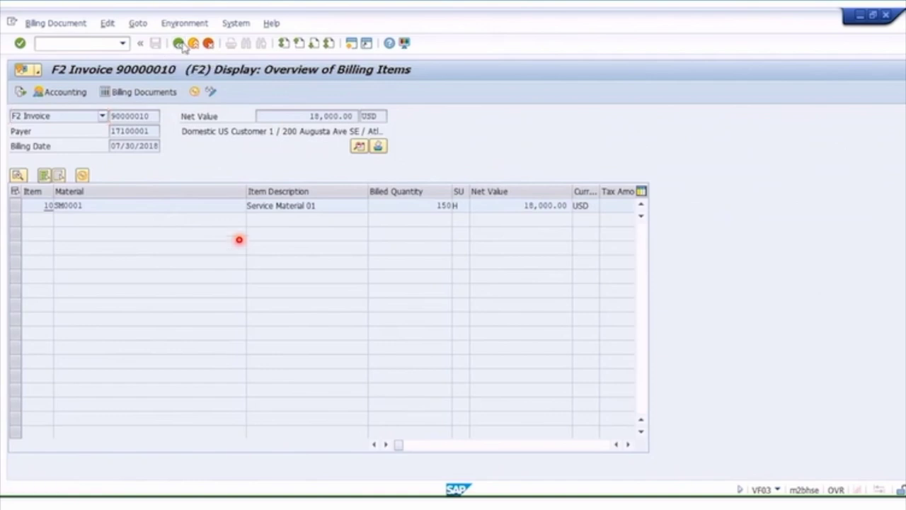
# Step: Display the accounting document from the document flow and return to the SAP Easy Access menu
pyautogui.click(214, 236)
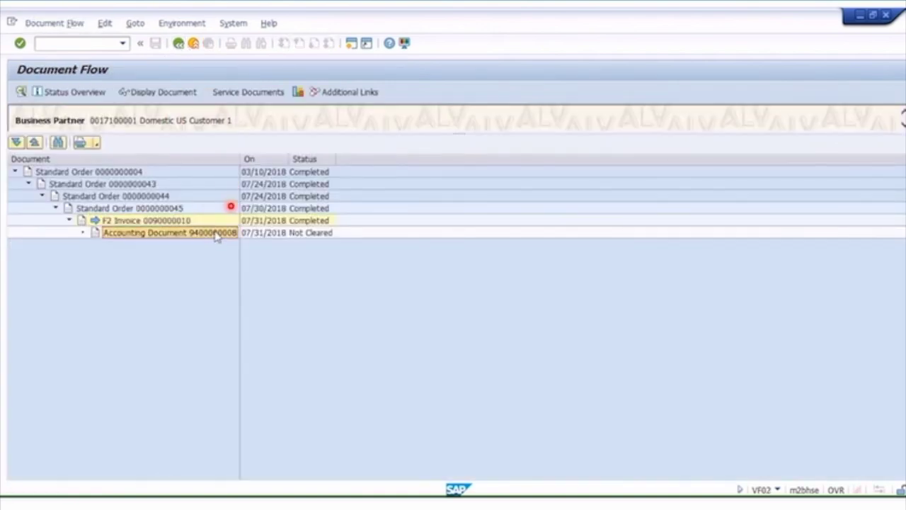
pyautogui.click(182, 96)
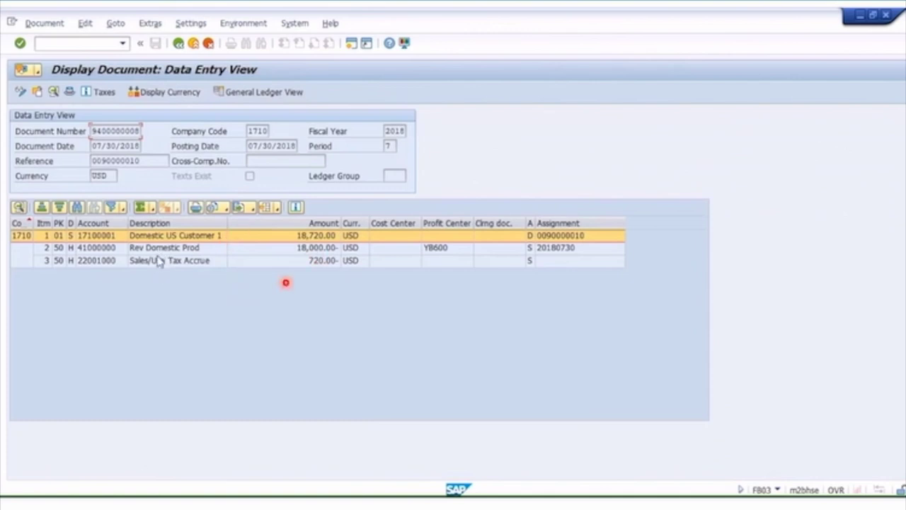
pyautogui.click(179, 43)
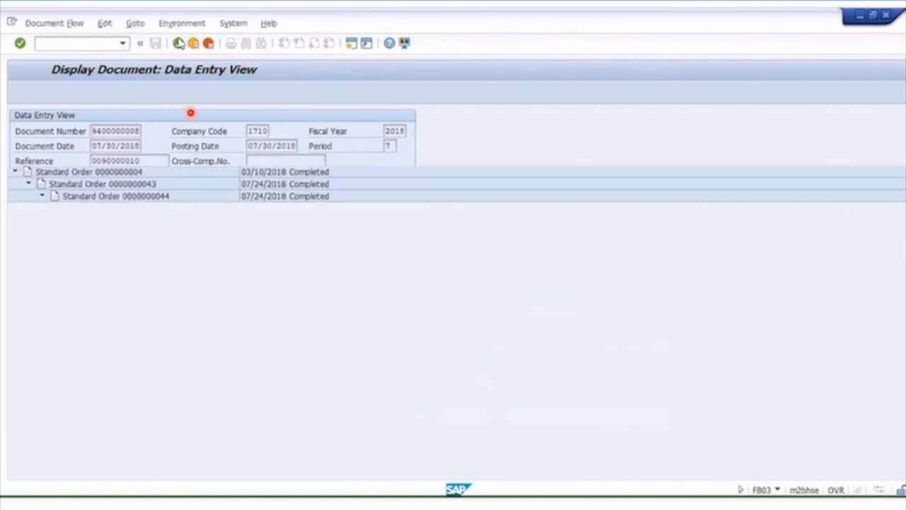
pyautogui.click(179, 43)
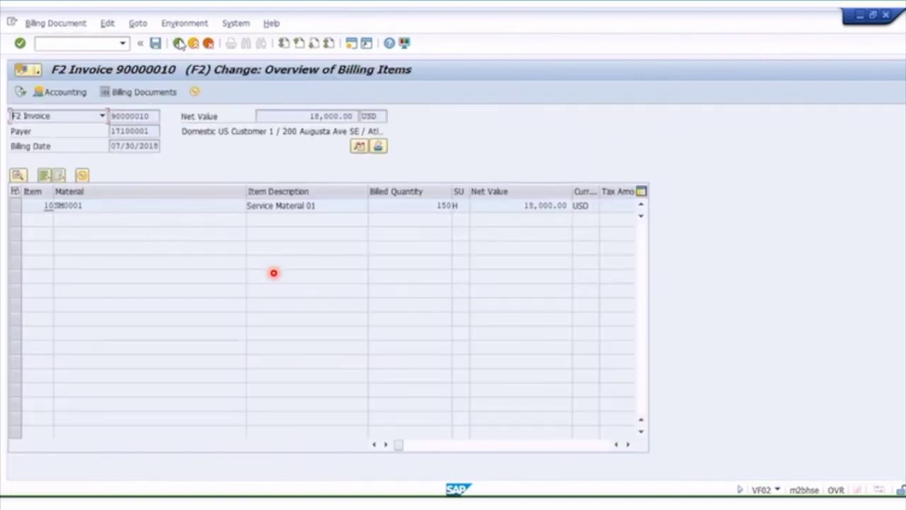
pyautogui.click(179, 44)
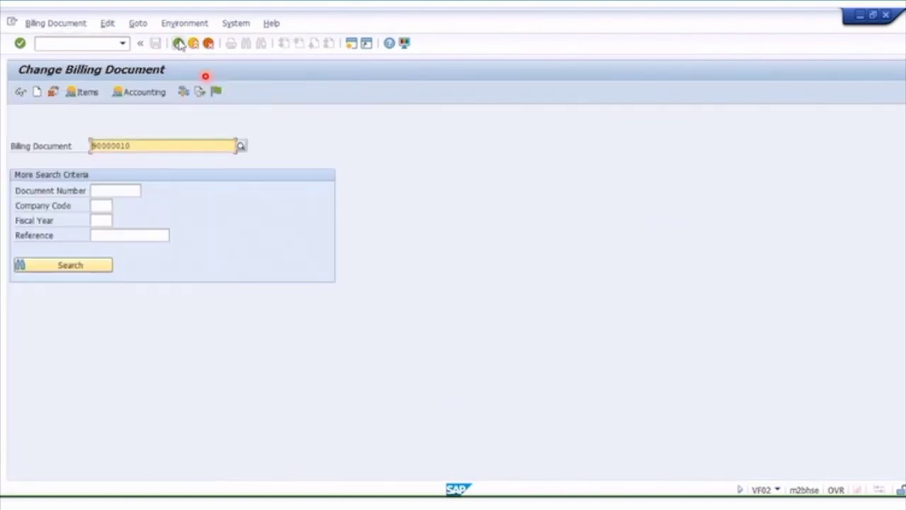
pyautogui.click(179, 44)
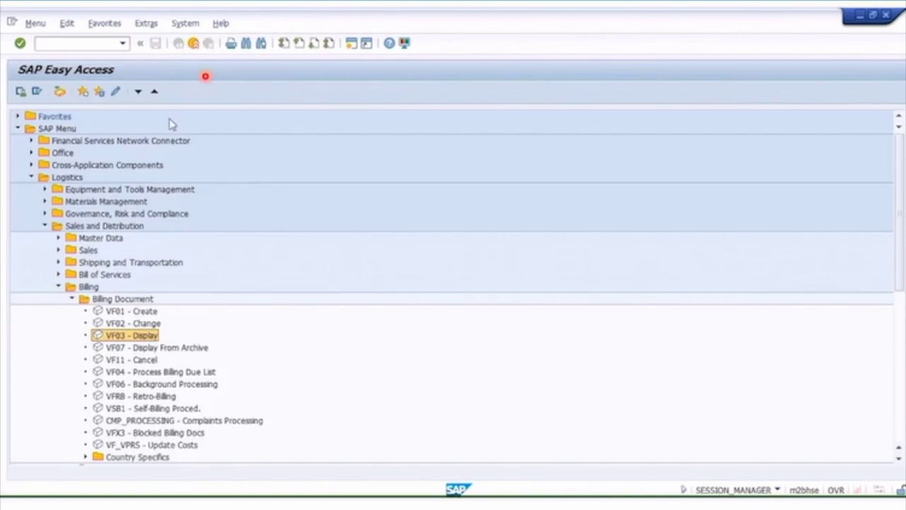
# Step: Review the billing document transactions for create, change, display and billing due list processing in the SAP menu
pyautogui.click(130, 324)
pyautogui.click(128, 337)
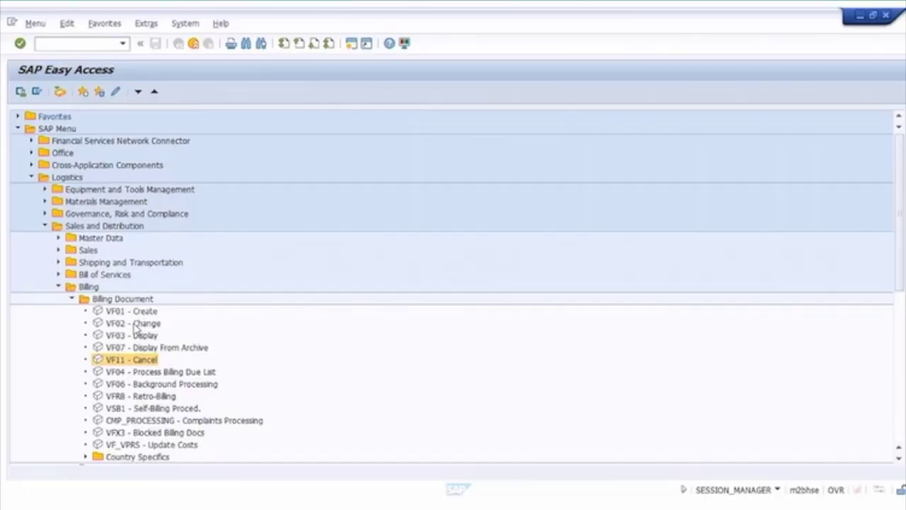
pyautogui.click(138, 372)
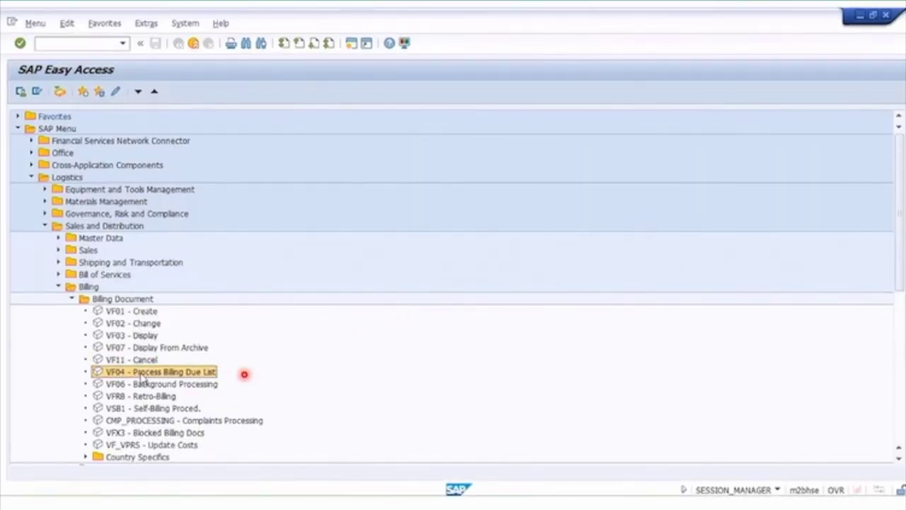
pyautogui.click(139, 311)
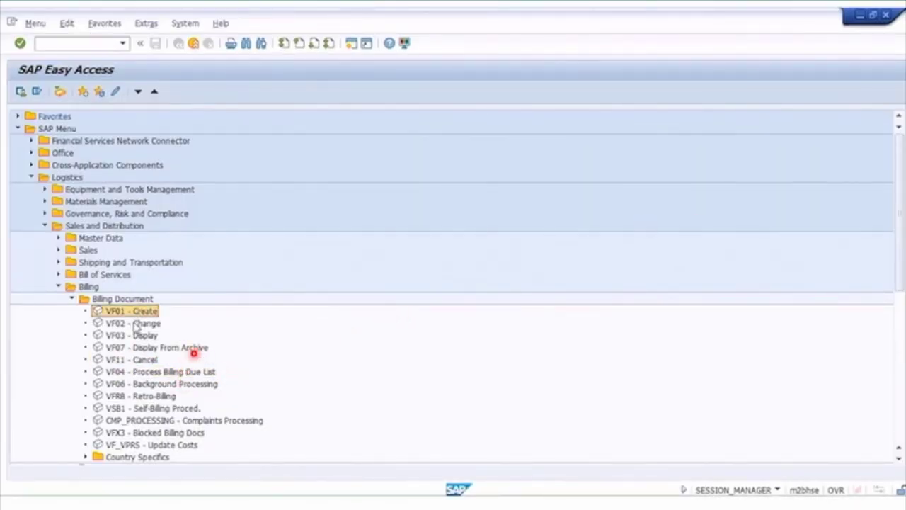
pyautogui.click(134, 322)
pyautogui.click(135, 336)
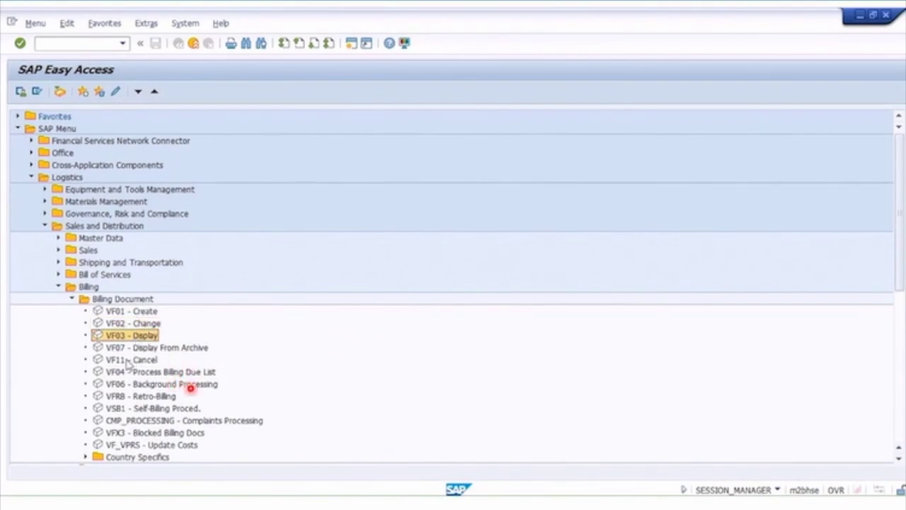
# Step: Open the VF11 cancel billing document transaction, display the F2 invoice from it and return to the SAP Easy Access menu
pyautogui.click(132, 360)
pyautogui.doubleClick(144, 361)
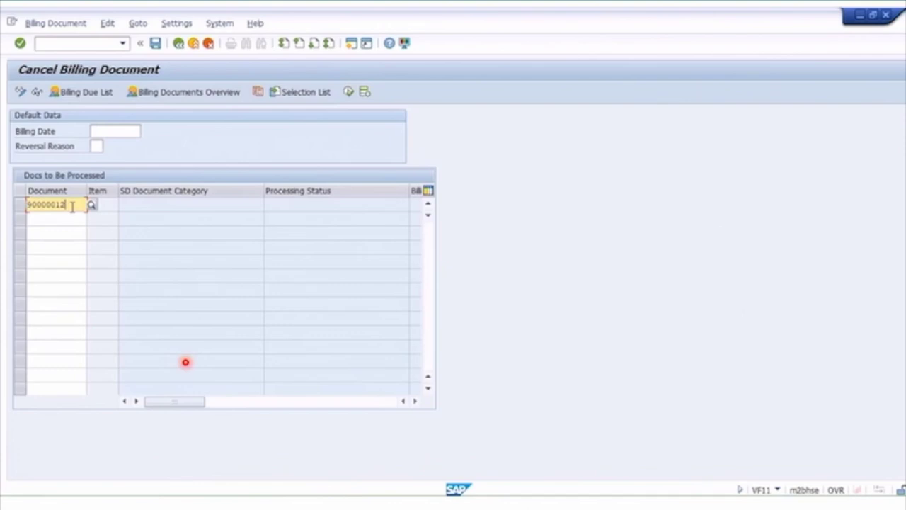
pyautogui.click(38, 92)
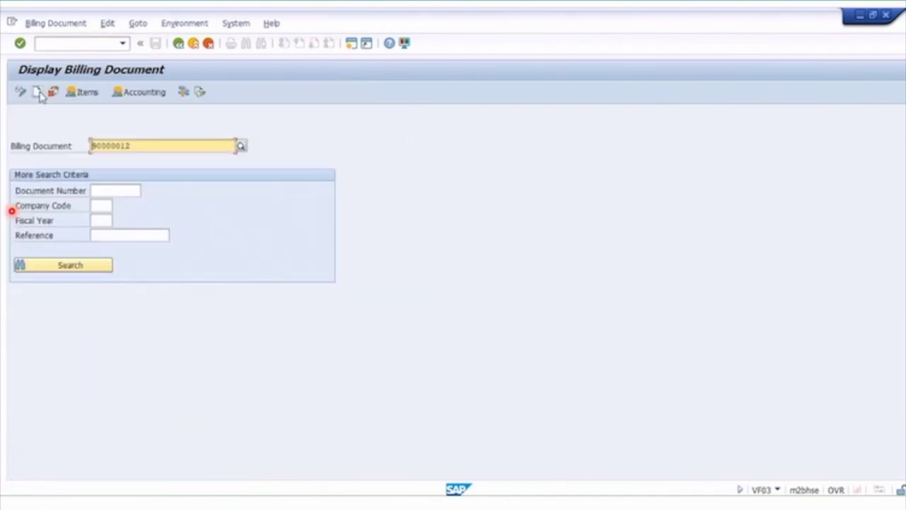
pyautogui.press('Return')
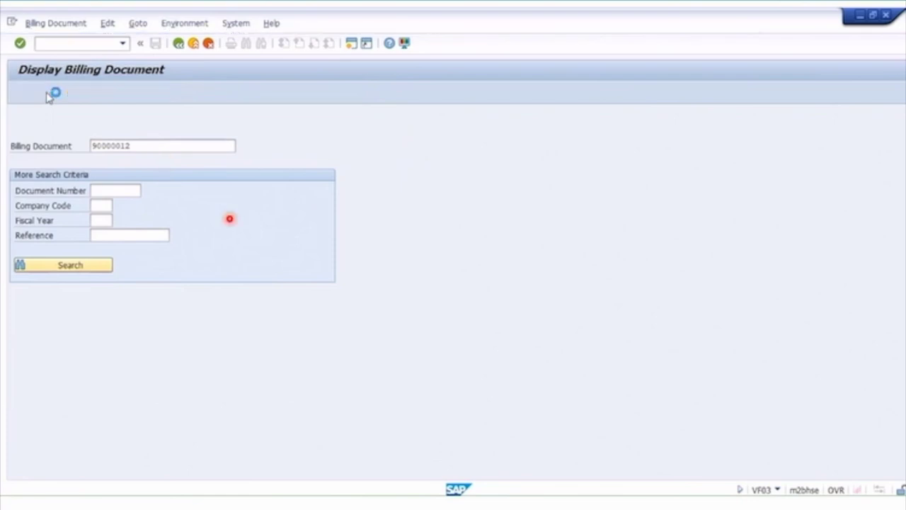
pyautogui.click(305, 114)
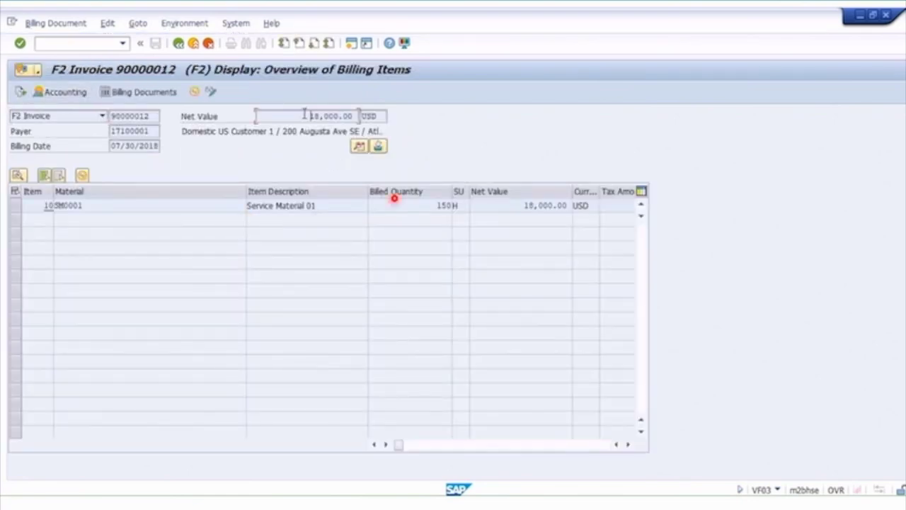
pyautogui.click(180, 43)
pyautogui.click(180, 44)
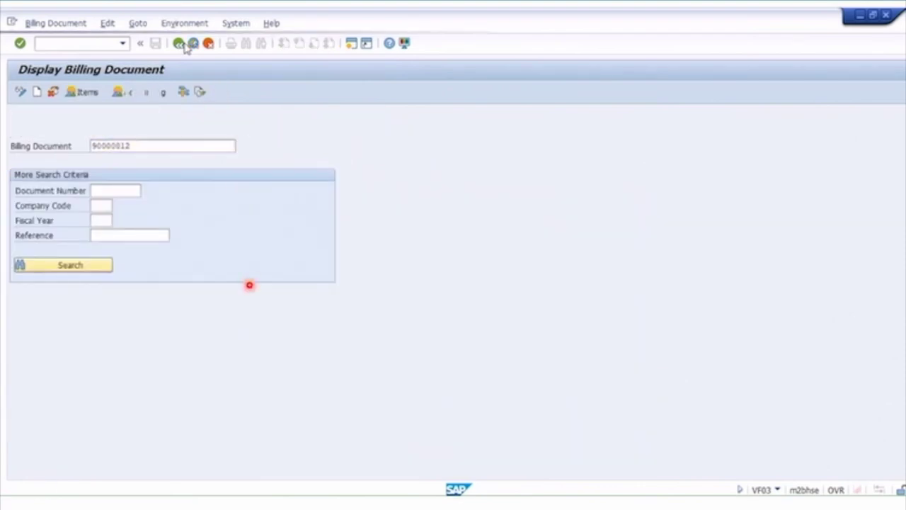
# Step: Cancel the F2 invoice in VF11 with reversal reason 01 (Wrong posting), save the cancellation and return to the SAP Easy Access menu
pyautogui.doubleClick(132, 360)
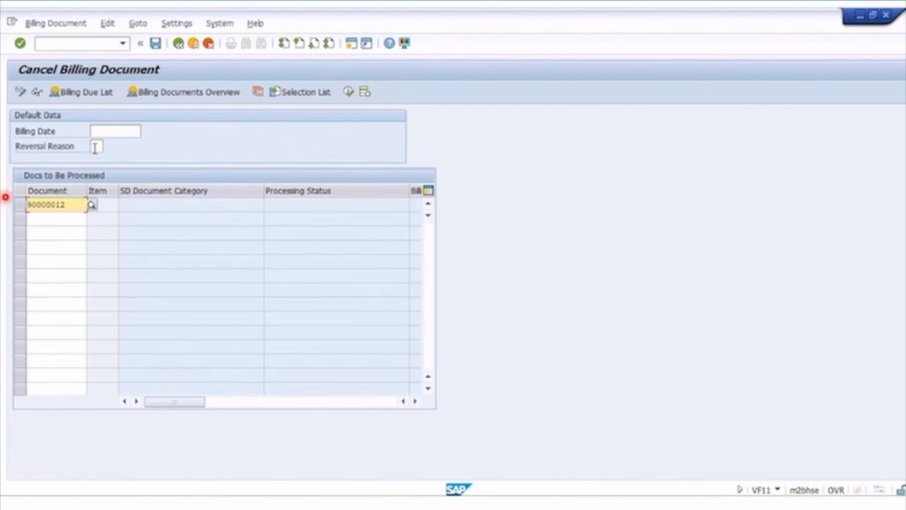
pyautogui.click(95, 147)
pyautogui.click(113, 144)
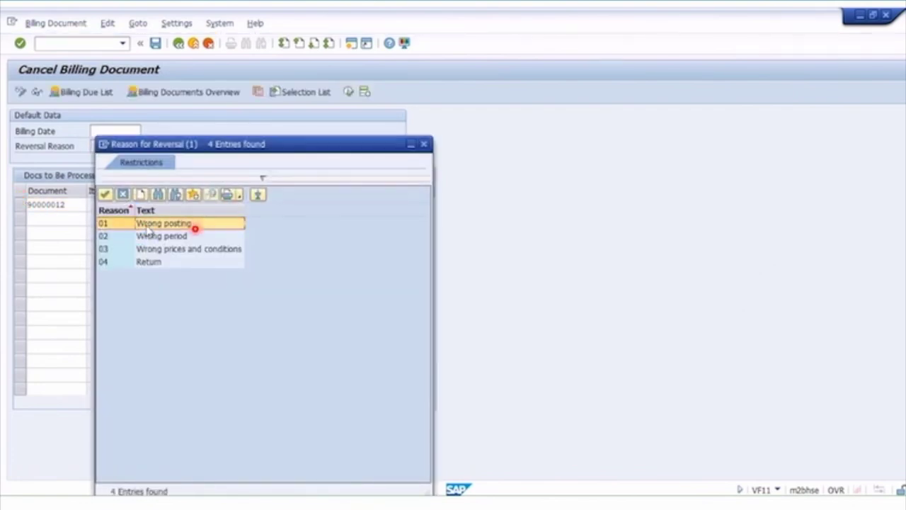
pyautogui.doubleClick(148, 226)
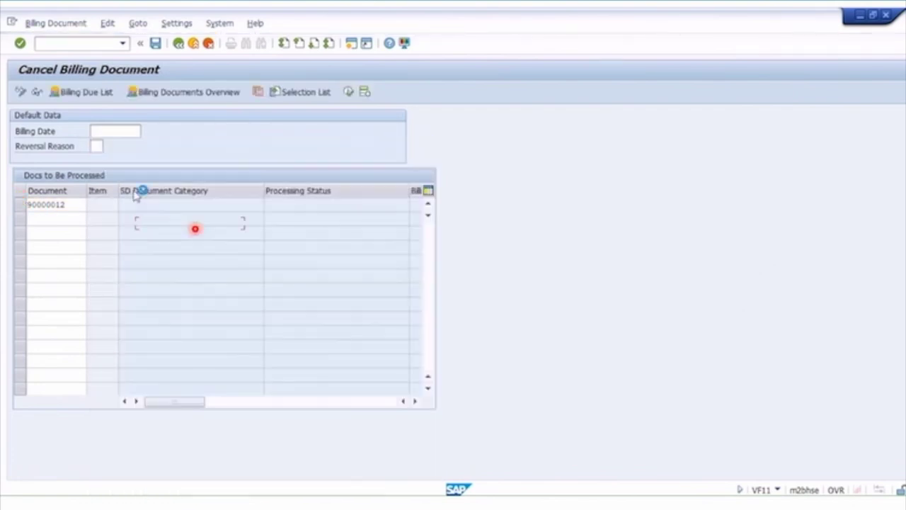
pyautogui.click(18, 206)
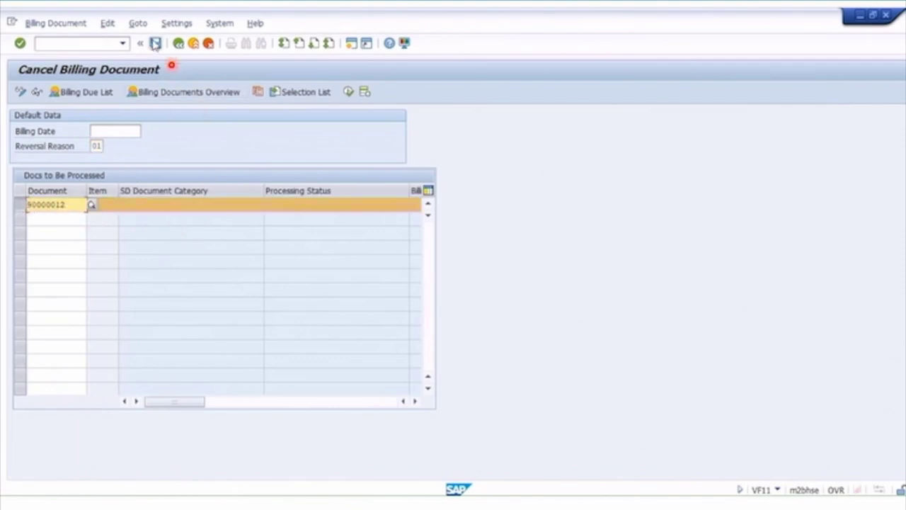
pyautogui.click(155, 44)
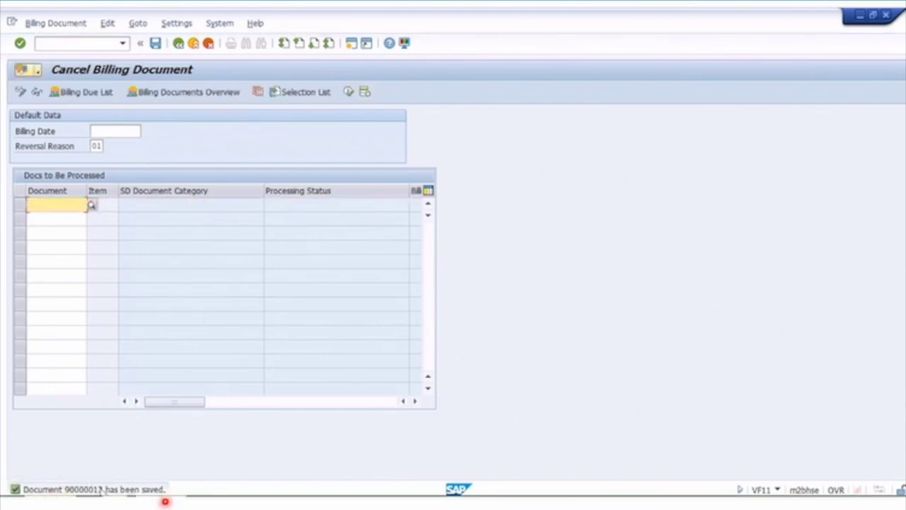
pyautogui.click(179, 44)
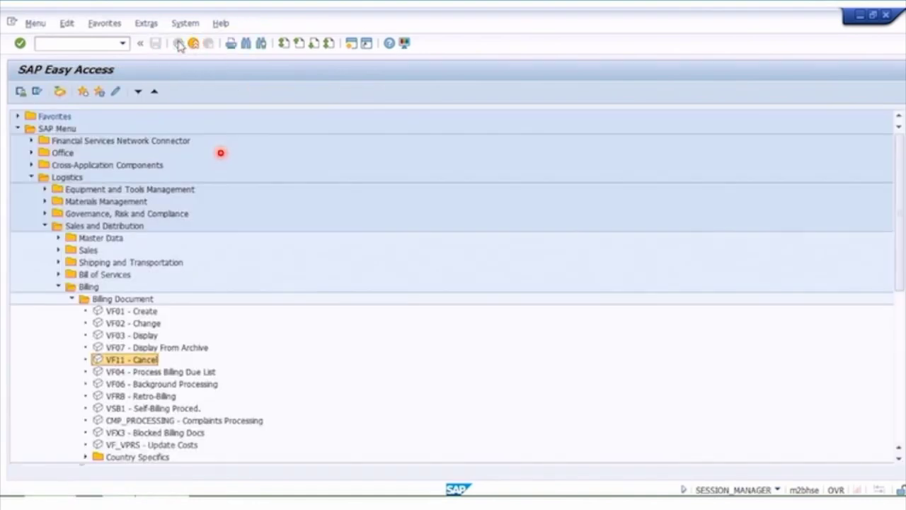
# Step: Display the invoice cancellation in VF03, select its service material item and open its document flow
pyautogui.doubleClick(135, 336)
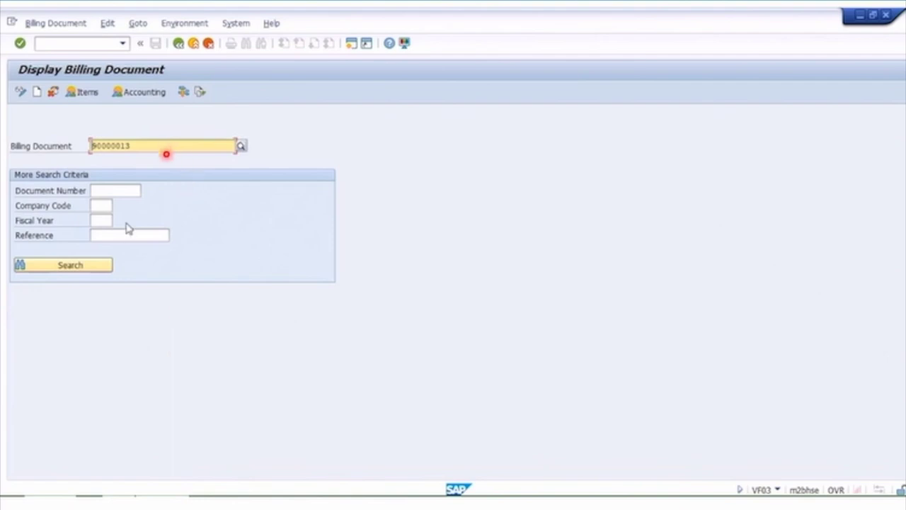
pyautogui.press('Return')
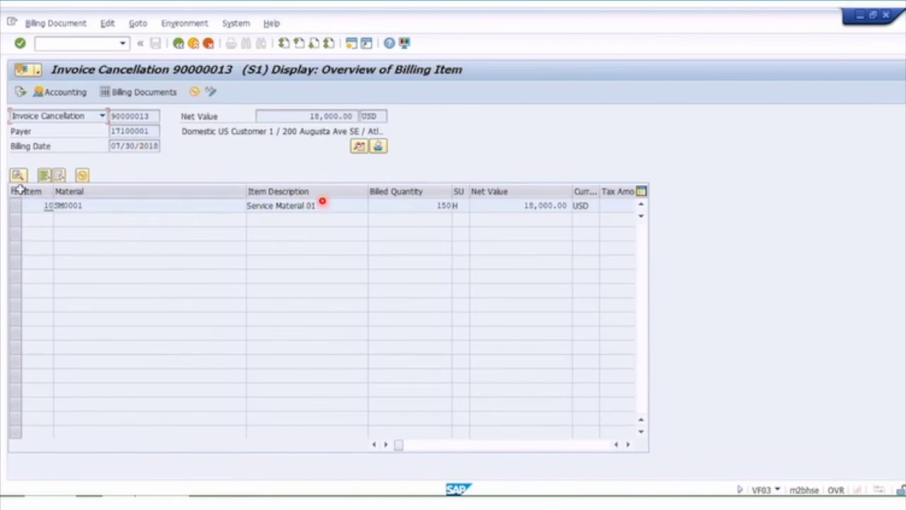
pyautogui.click(15, 205)
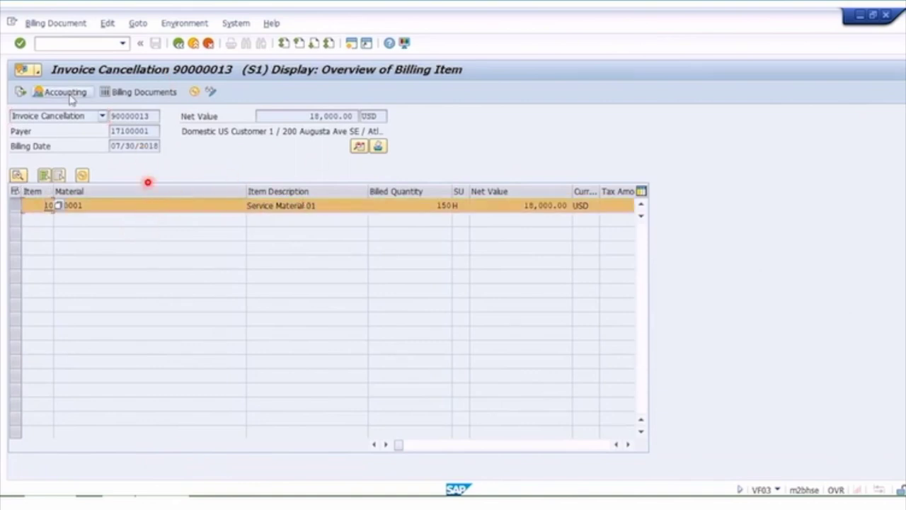
pyautogui.click(21, 92)
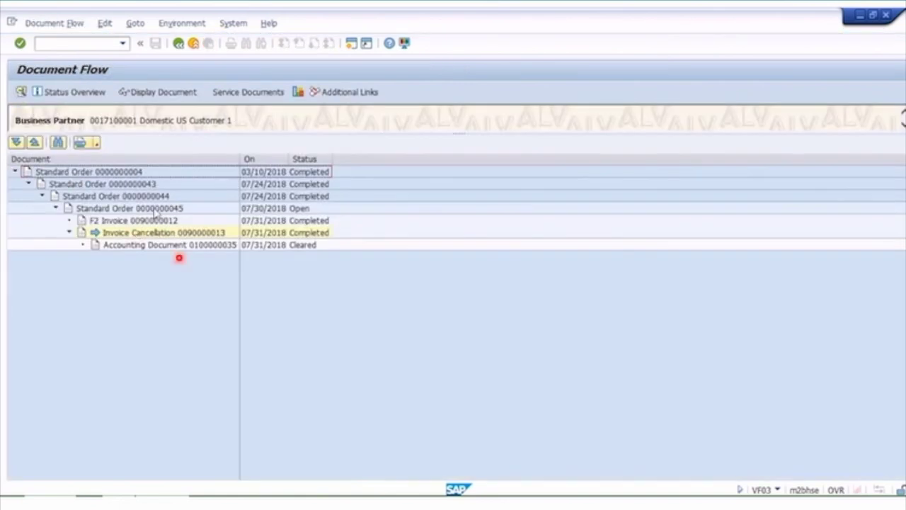
# Step: Display the cancellation's accounting document from the flow, compare it with its reversal document and return to the document flow
pyautogui.doubleClick(214, 244)
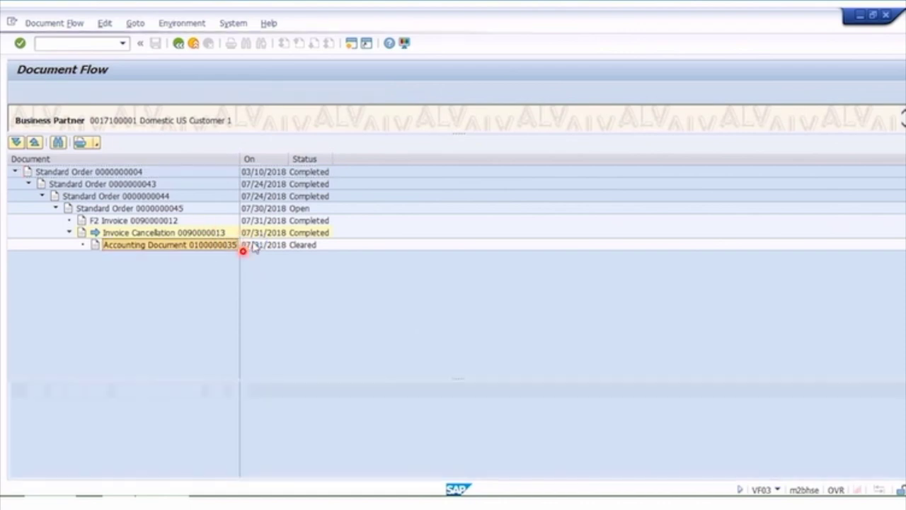
pyautogui.click(162, 92)
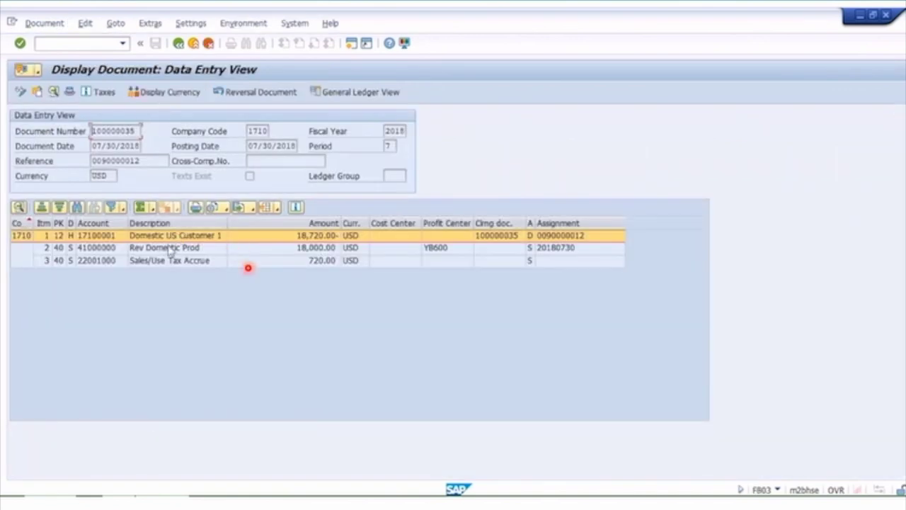
pyautogui.click(97, 247)
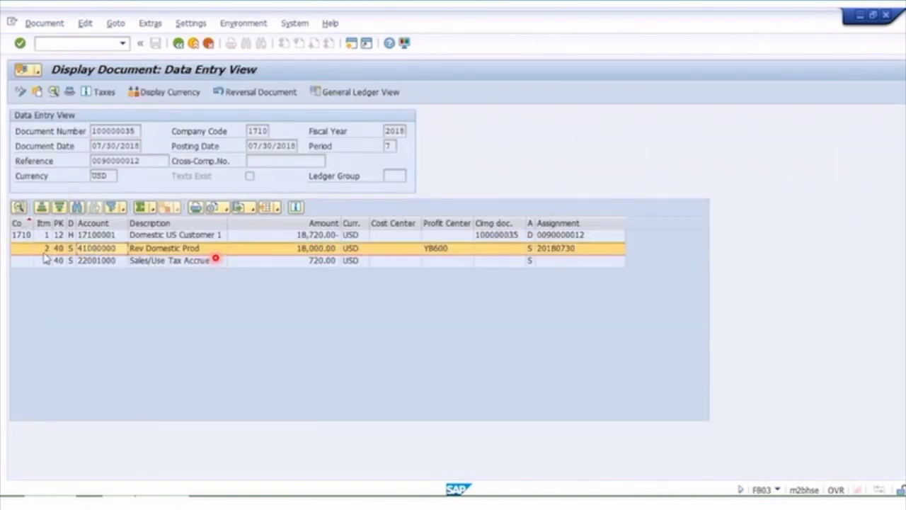
pyautogui.click(261, 93)
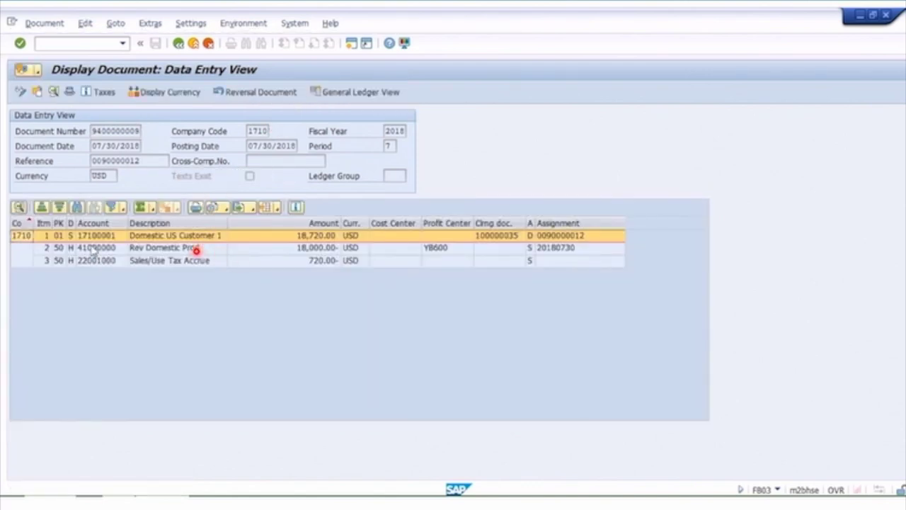
pyautogui.click(216, 249)
pyautogui.click(249, 95)
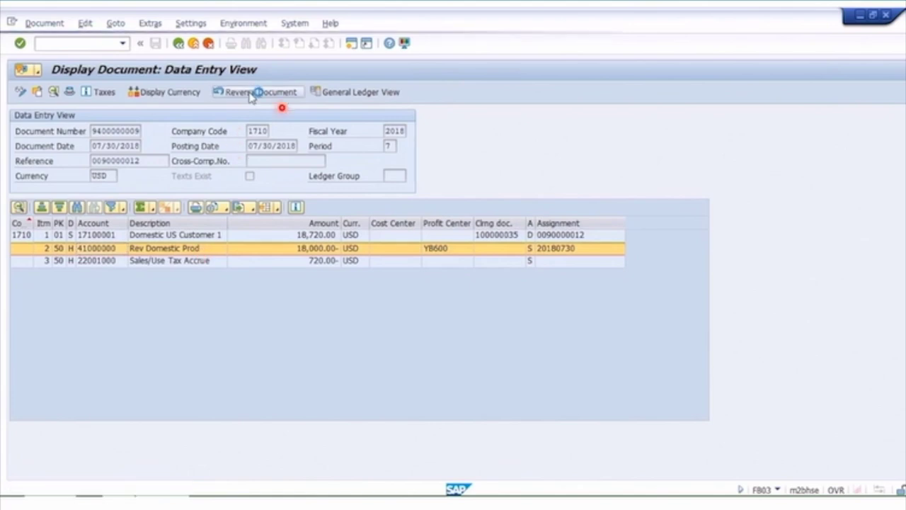
pyautogui.click(178, 43)
pyautogui.click(179, 43)
pyautogui.click(179, 43)
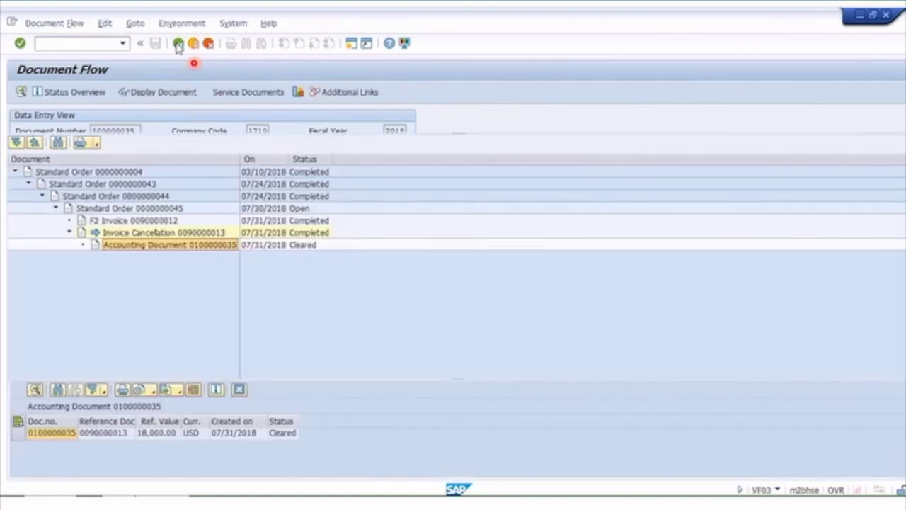
# Step: Select the invoice cancellation in the document flow, close the flow and return to the SAP Easy Access menu
pyautogui.click(215, 232)
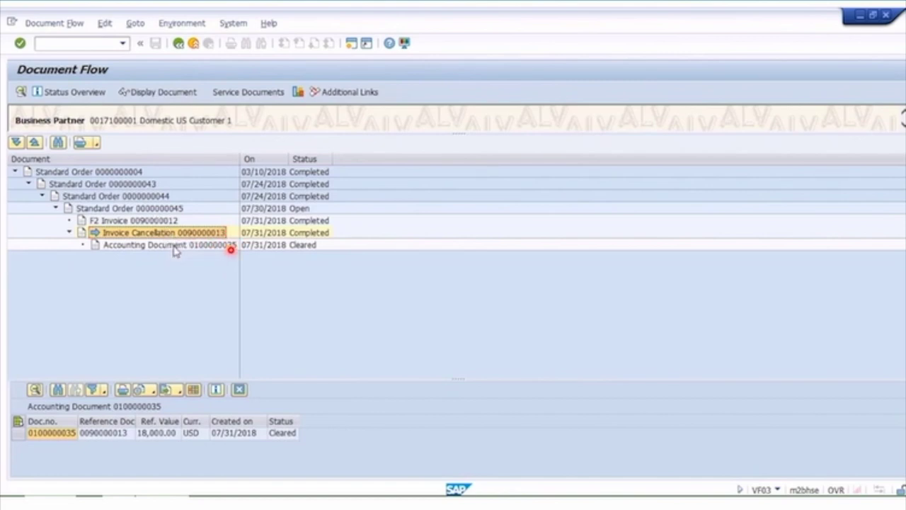
pyautogui.click(180, 45)
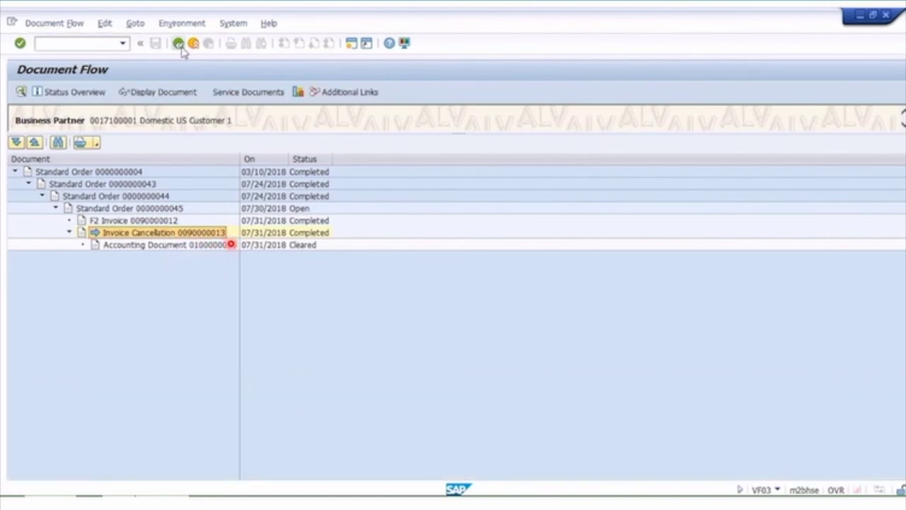
pyautogui.click(180, 45)
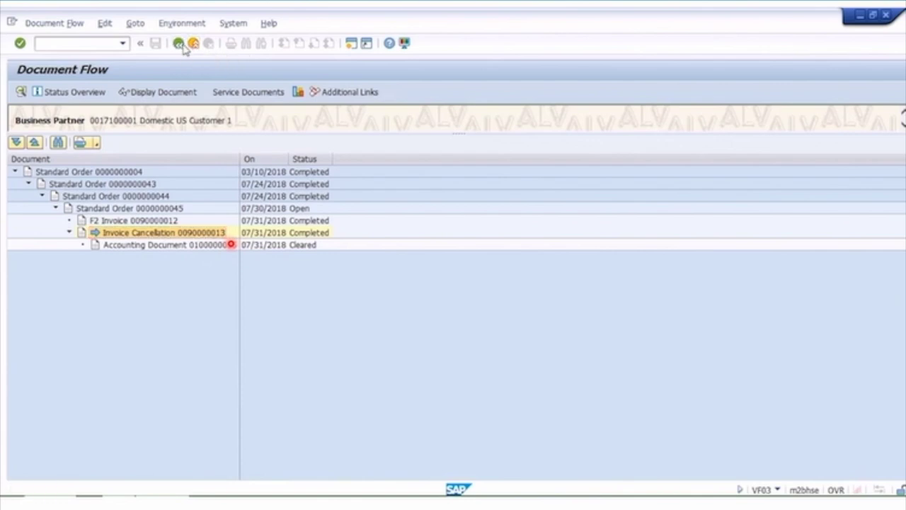
pyautogui.click(180, 45)
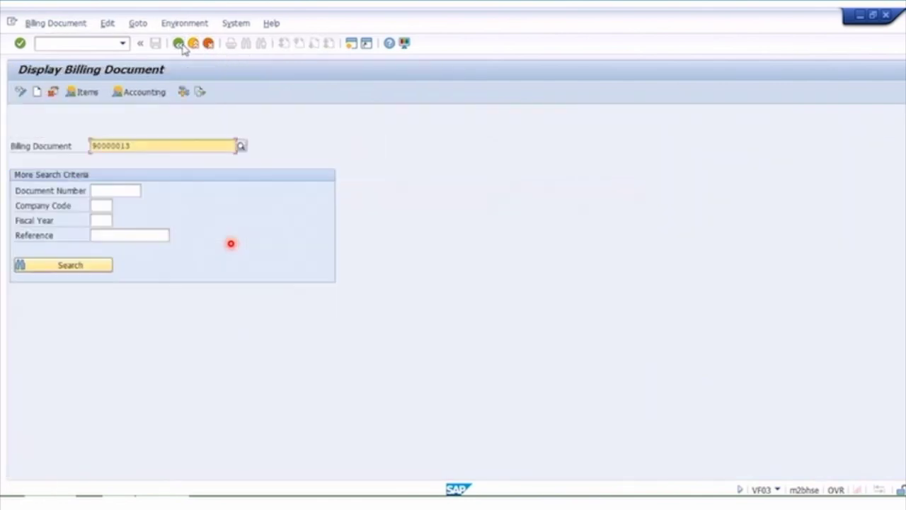
pyautogui.click(181, 45)
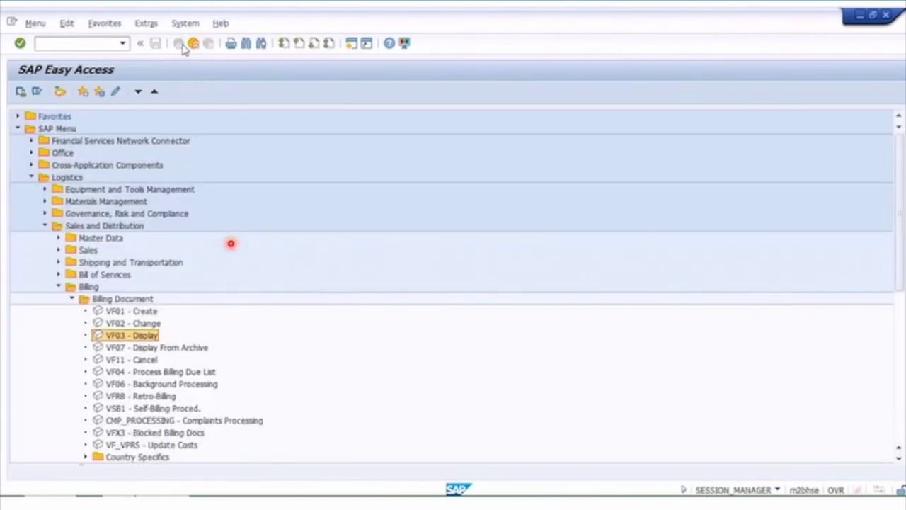
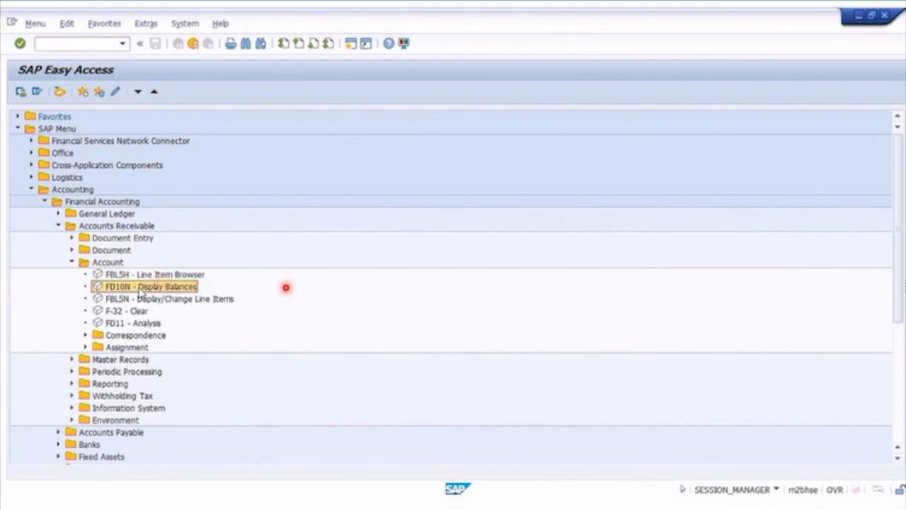
# Step: Review the line item browser, balance display and line item display transactions for accounts receivable accounts
pyautogui.click(133, 299)
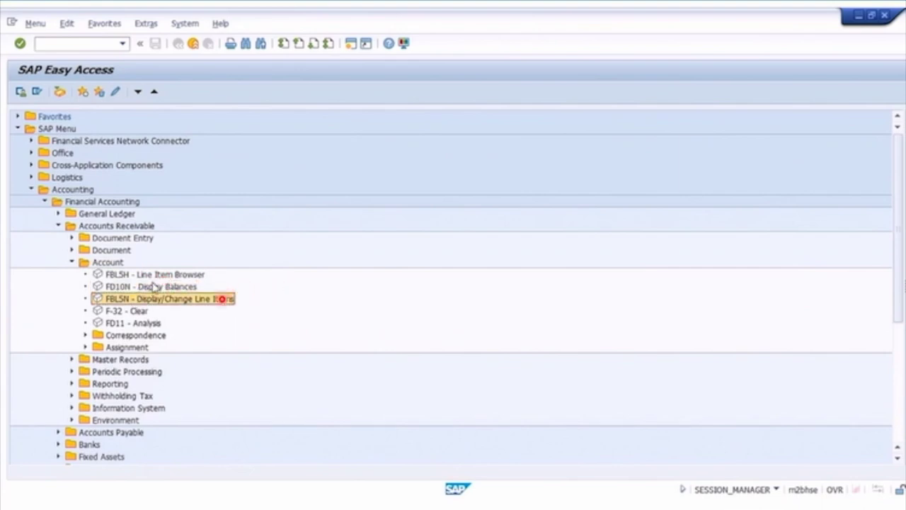
pyautogui.click(157, 275)
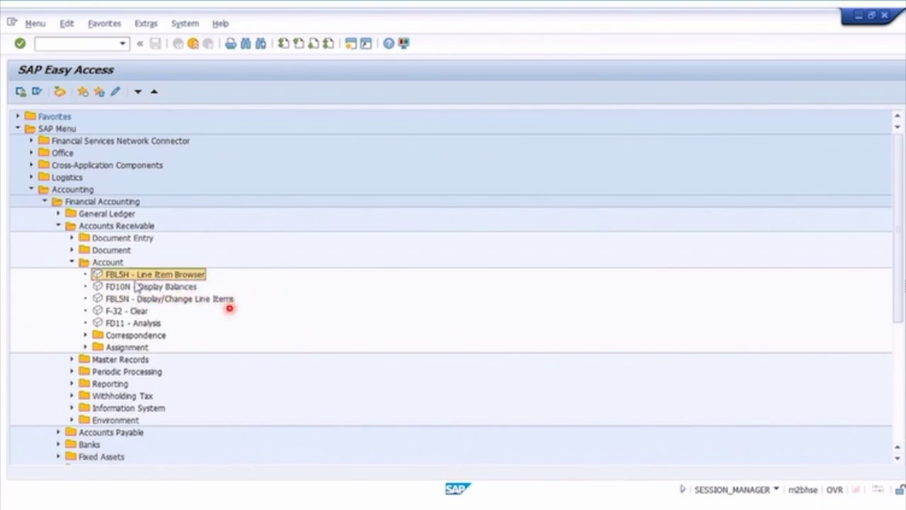
pyautogui.click(134, 286)
pyautogui.click(133, 298)
pyautogui.click(133, 289)
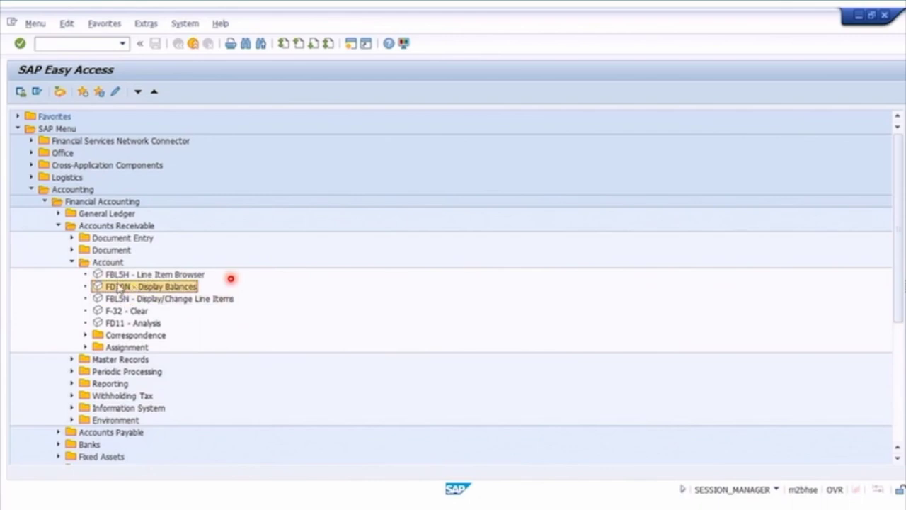
# Step: Display the domestic US customer's balances with FD10N for company code 1710 and fiscal year 2018
pyautogui.doubleClick(137, 287)
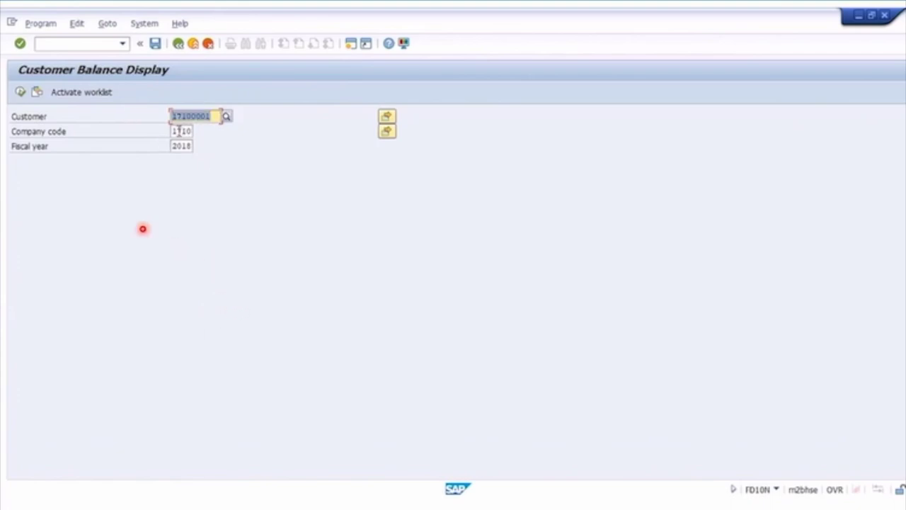
pyautogui.click(182, 131)
pyautogui.press('Tab')
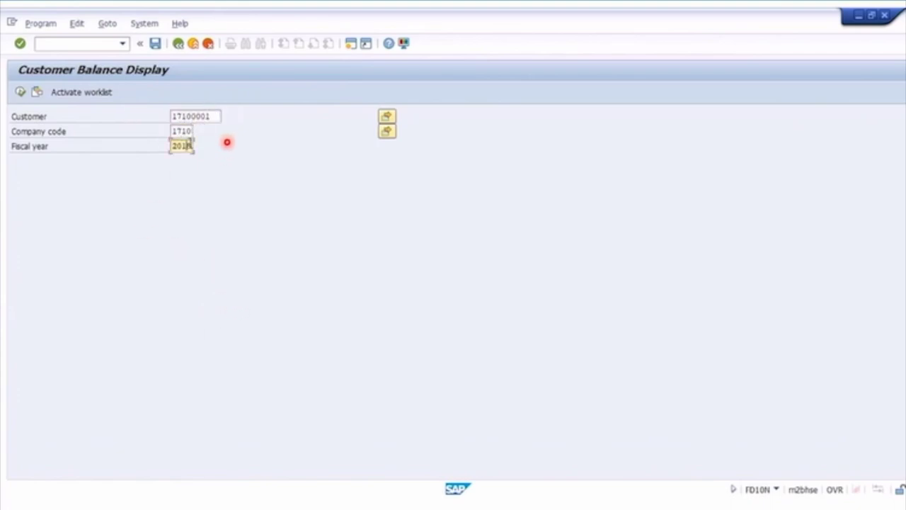
pyautogui.click(20, 93)
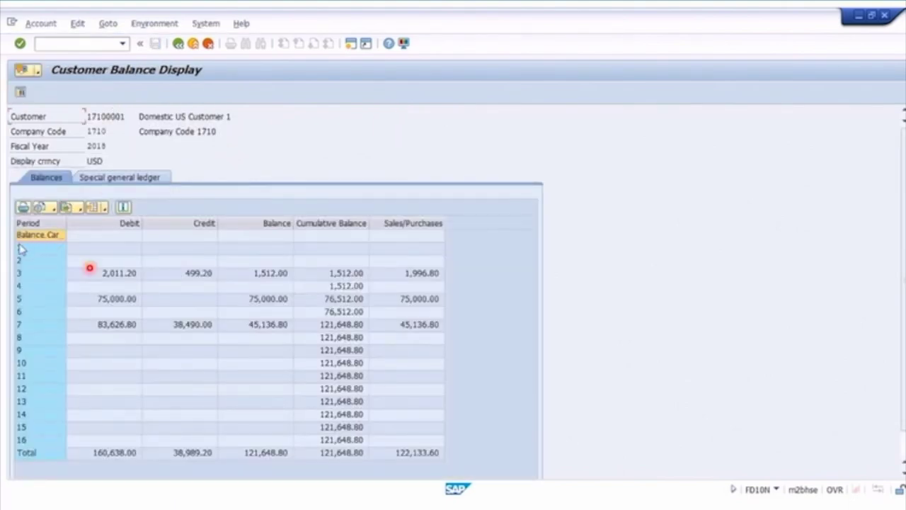
# Step: Review the period, debit, credit, balance and cumulative balance columns of the customer's balance table, ending at period 7
pyautogui.click(29, 222)
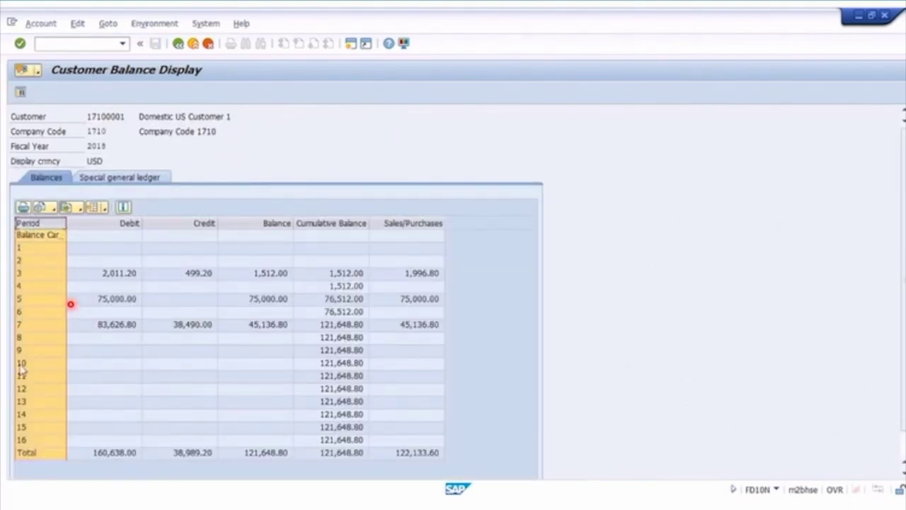
pyautogui.click(115, 222)
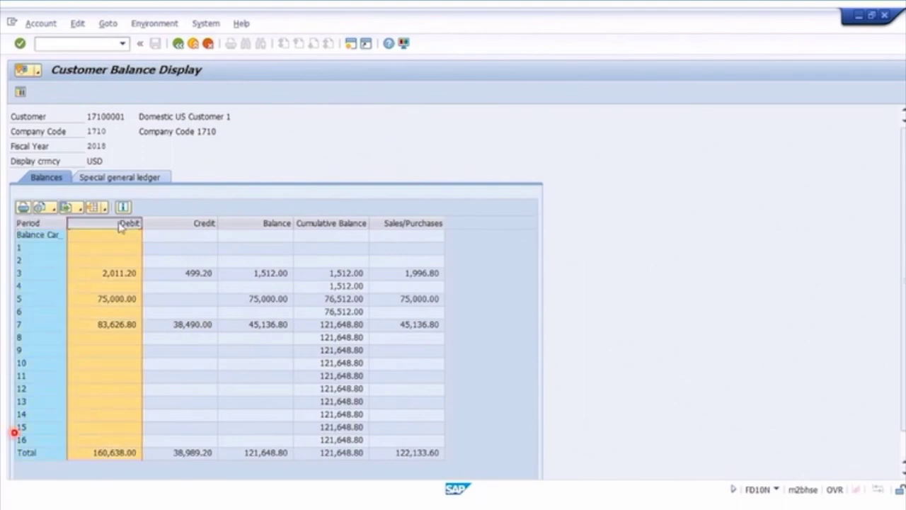
pyautogui.click(171, 223)
pyautogui.click(259, 222)
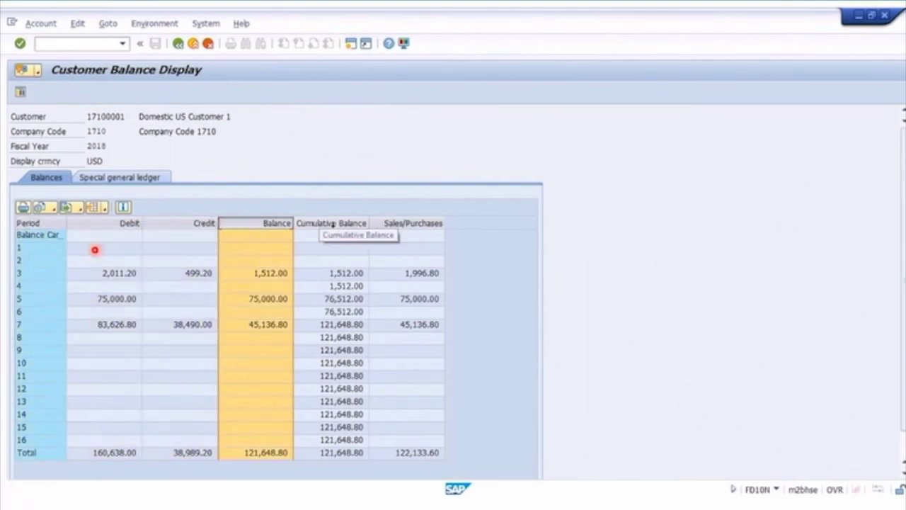
pyautogui.click(316, 223)
pyautogui.click(342, 325)
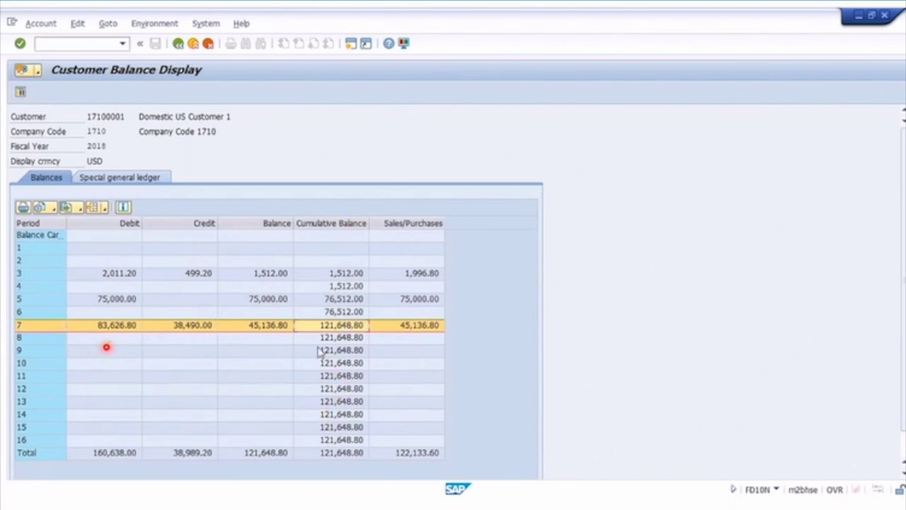
# Step: Display the line items behind period 7's debit amount, review their total and document types, and return to the balance display
pyautogui.click(118, 325)
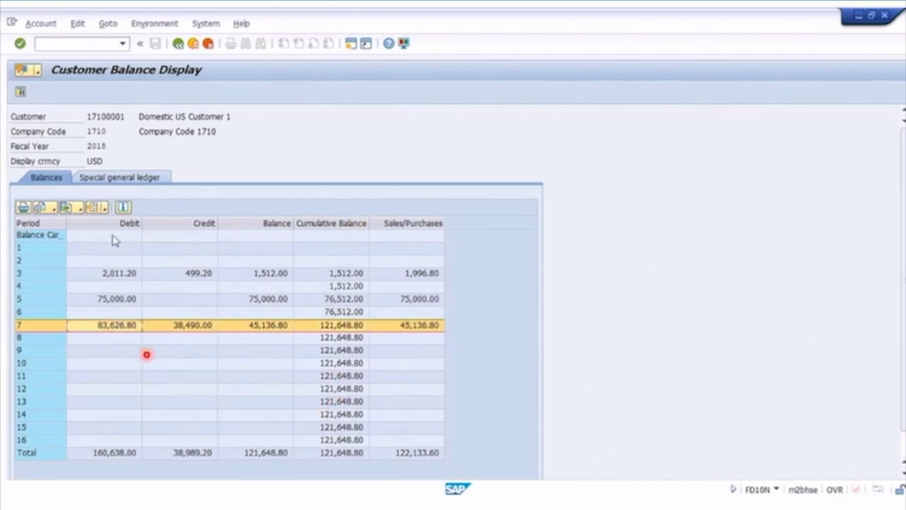
pyautogui.doubleClick(114, 327)
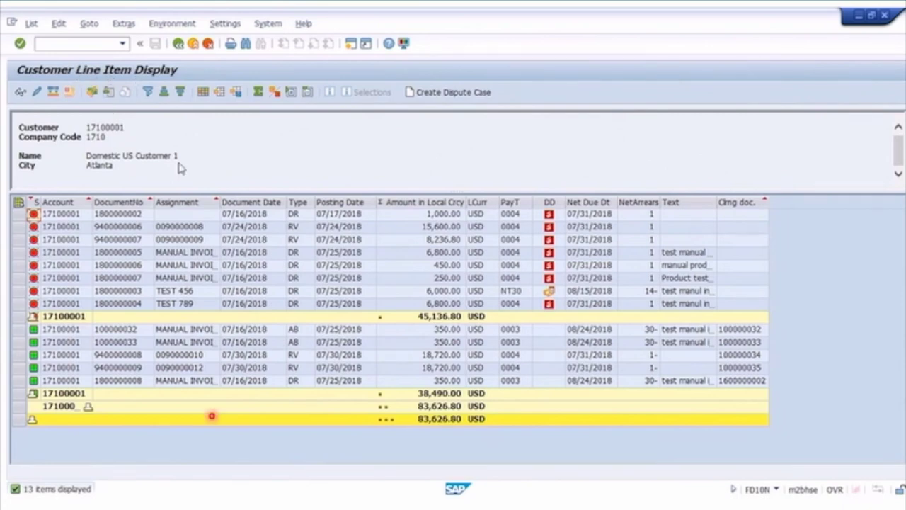
pyautogui.click(427, 419)
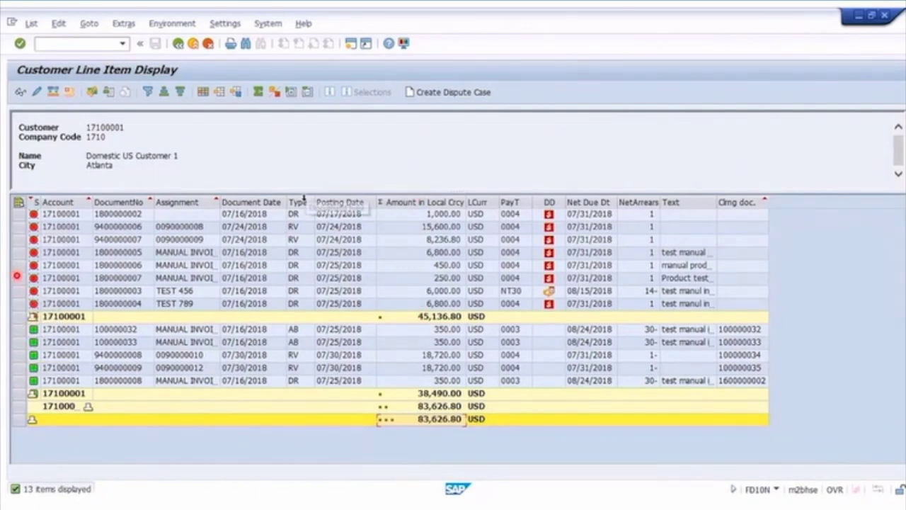
pyautogui.click(306, 202)
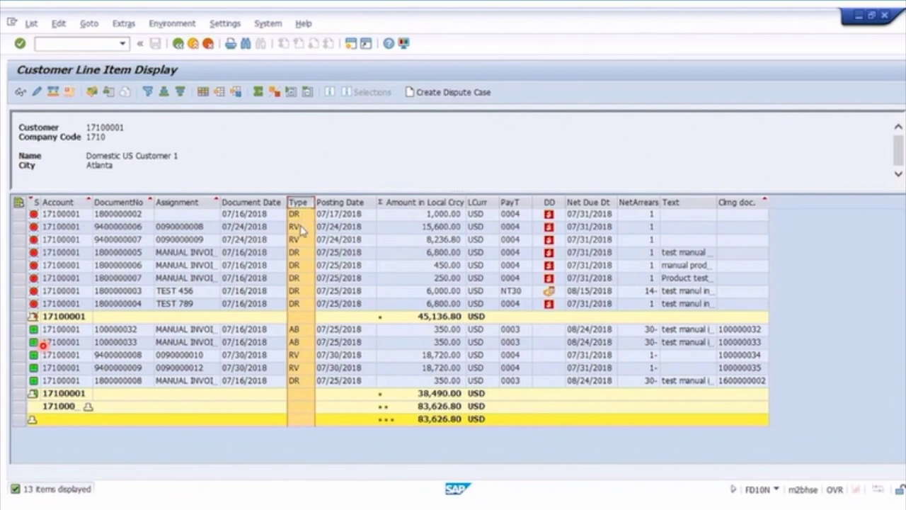
pyautogui.click(303, 227)
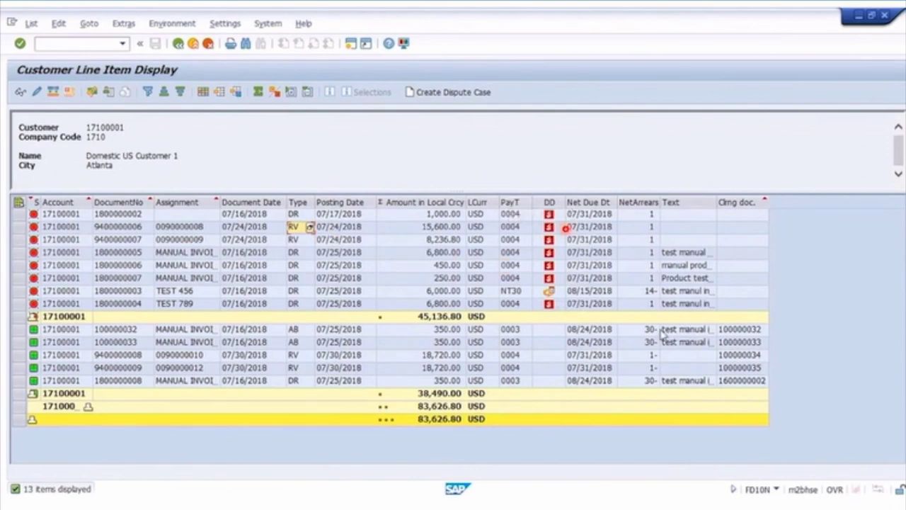
pyautogui.click(179, 44)
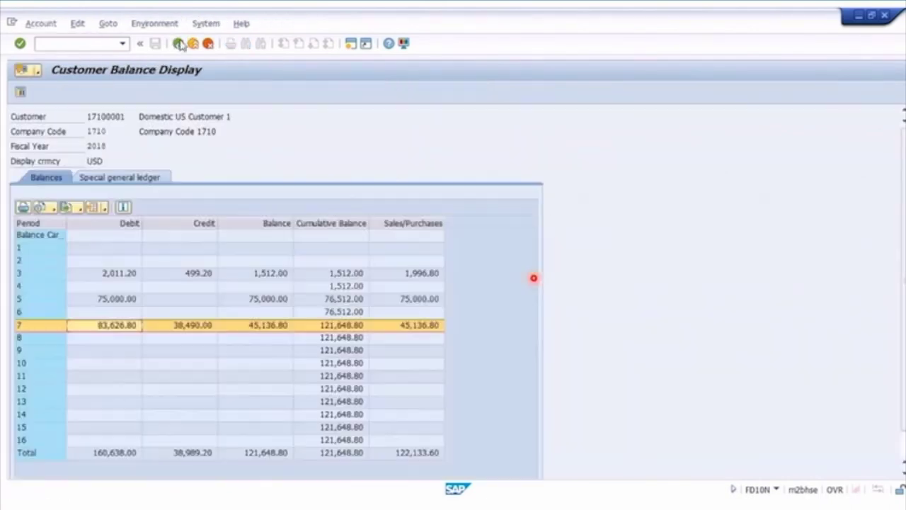
# Step: Display the line items behind period 7's credit amount, check their total and return to the balance display
pyautogui.doubleClick(189, 326)
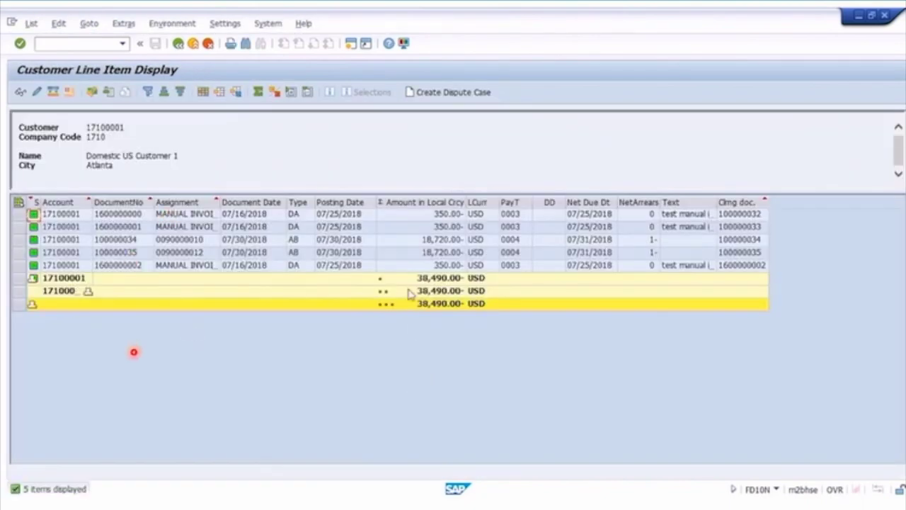
pyautogui.click(429, 282)
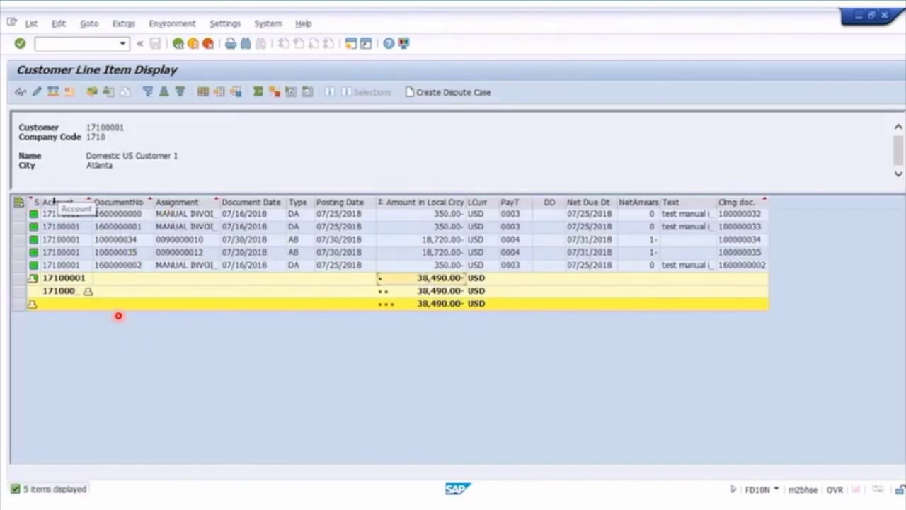
pyautogui.click(177, 43)
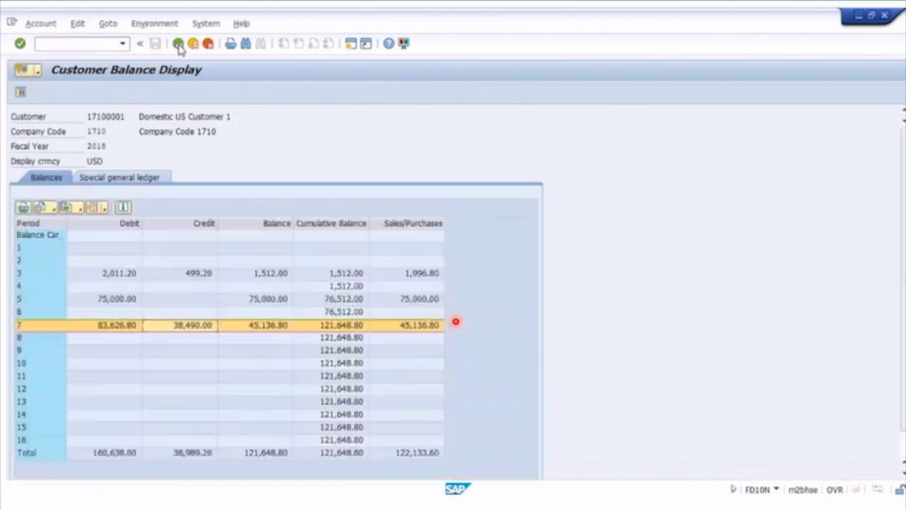
# Step: Display the line items behind period 7's cumulative balance and review their totals and document types
pyautogui.click(349, 325)
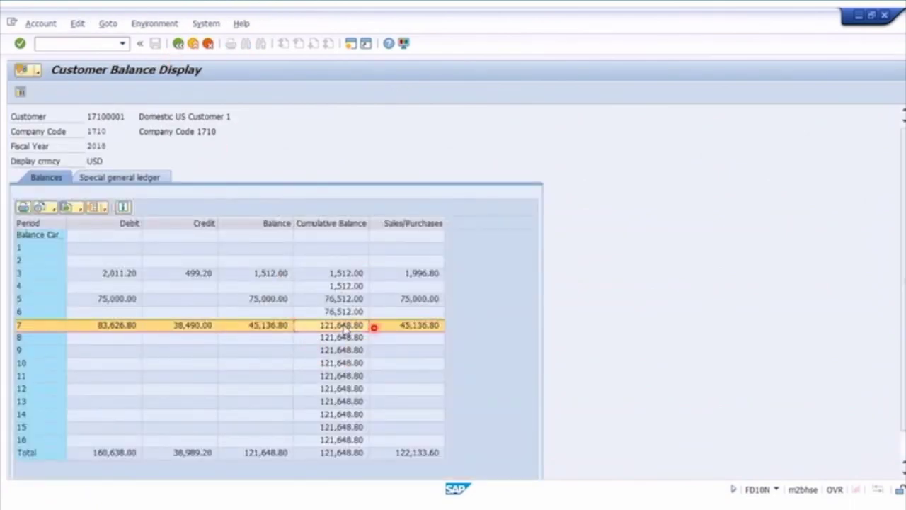
pyautogui.doubleClick(345, 328)
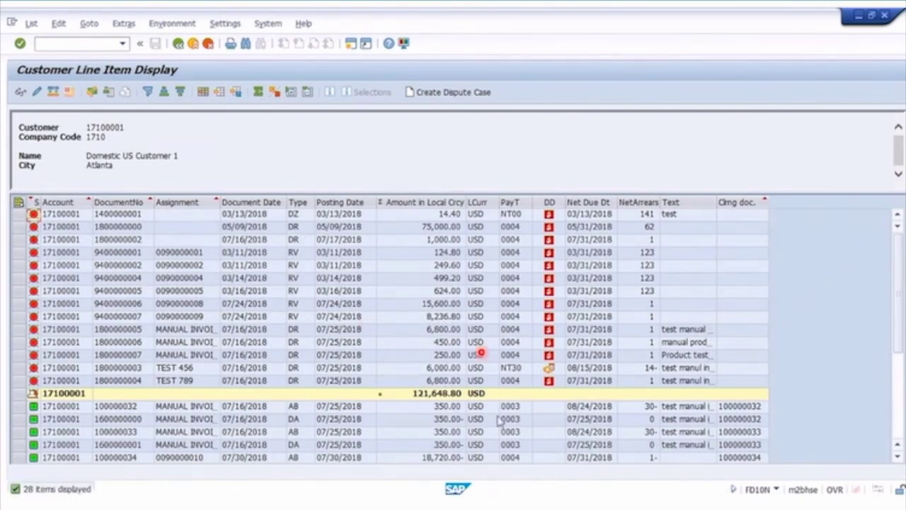
pyautogui.scroll(-5, 418, 382)
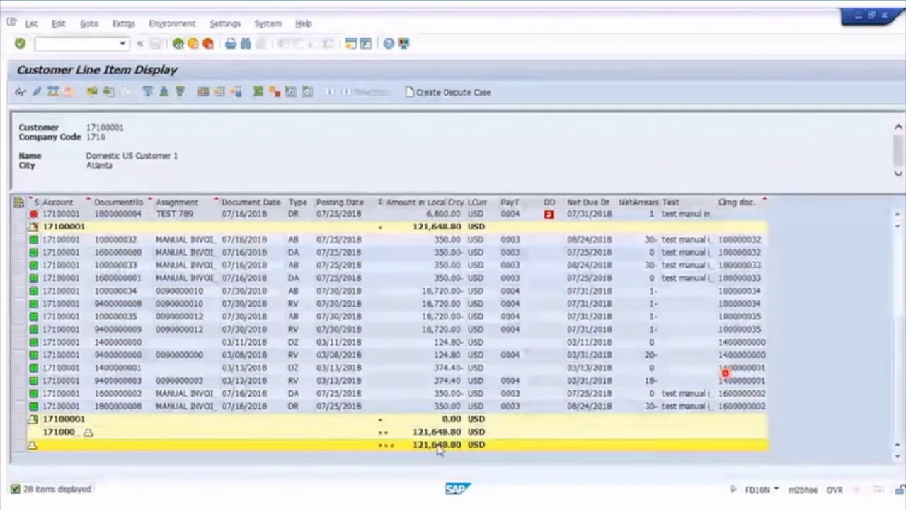
pyautogui.scroll(5, 320, 354)
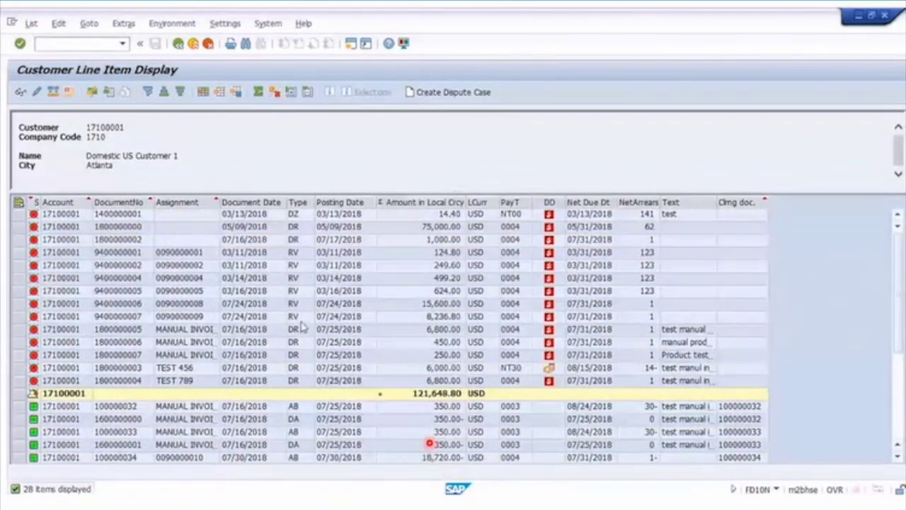
pyautogui.click(298, 204)
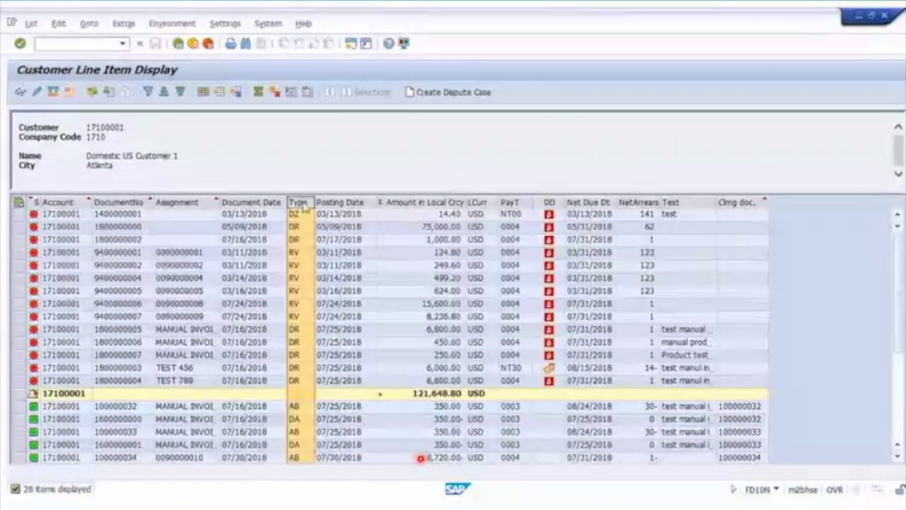
# Step: Open the DR line item dated 05/09/2018, examine its document header and environment options, and return to the line item list
pyautogui.click(297, 226)
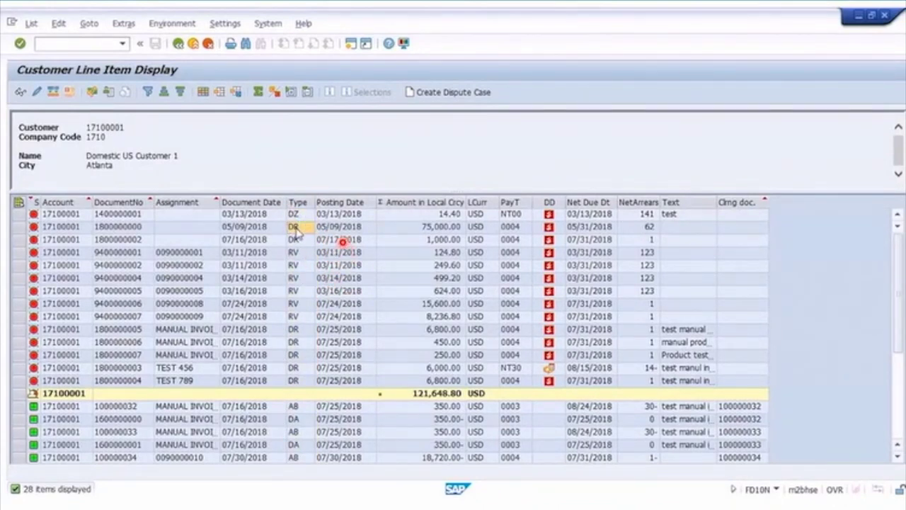
pyautogui.doubleClick(297, 230)
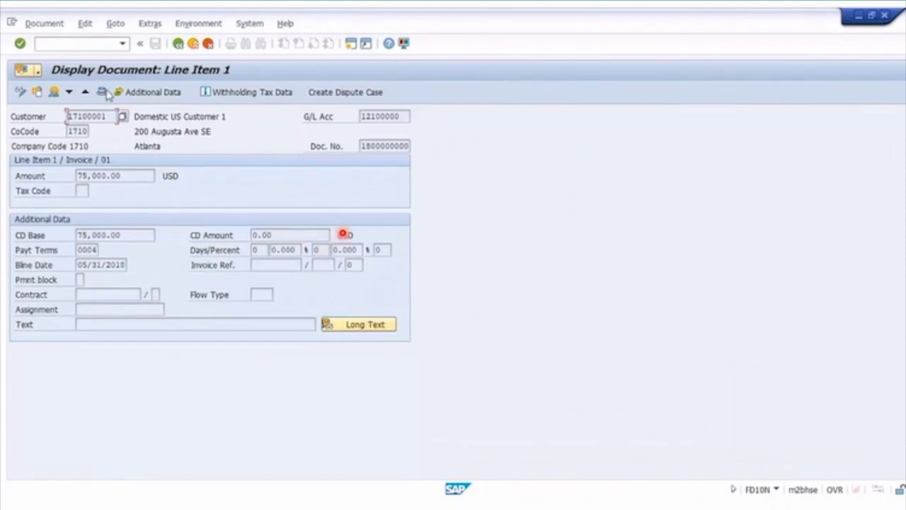
pyautogui.click(103, 93)
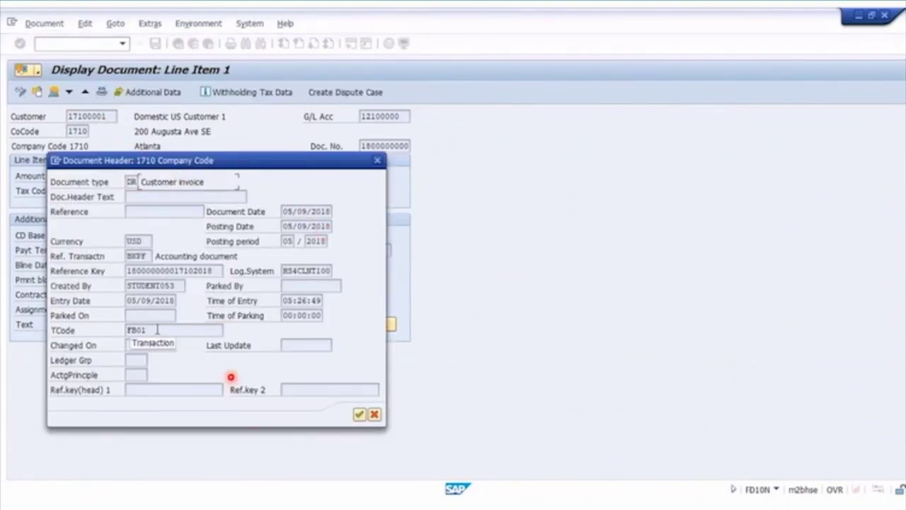
pyautogui.click(360, 414)
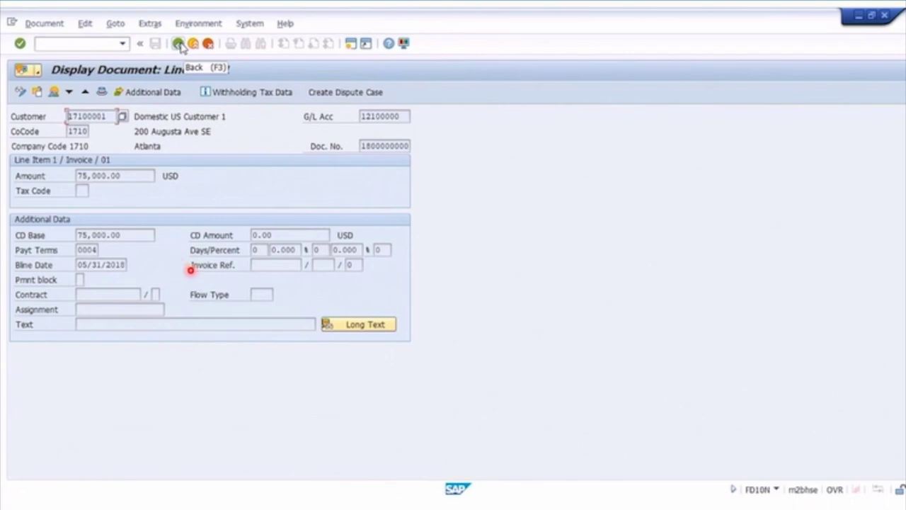
pyautogui.click(198, 24)
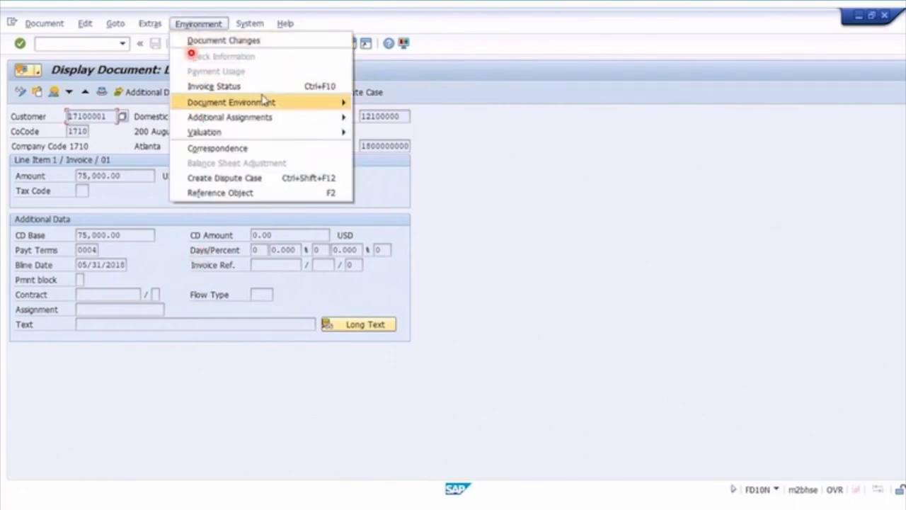
pyautogui.moveTo(263, 99)
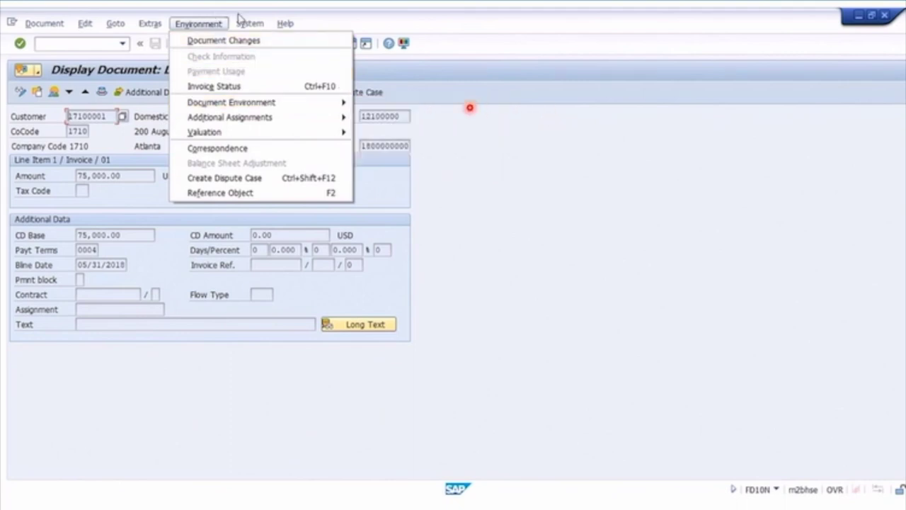
pyautogui.click(183, 27)
pyautogui.click(178, 43)
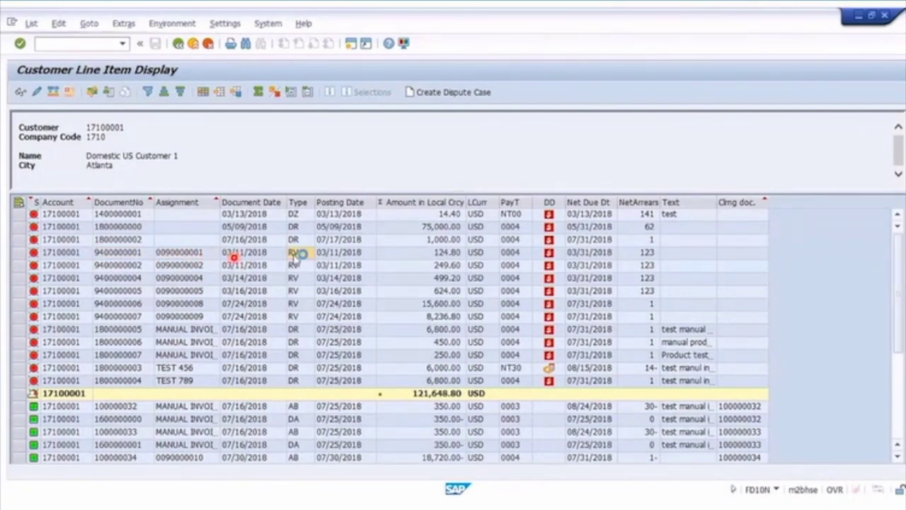
# Step: Open the 124.80 USD RV line item dated 03/11/2018, show its full accounting document and display the original billing document
pyautogui.doubleClick(240, 254)
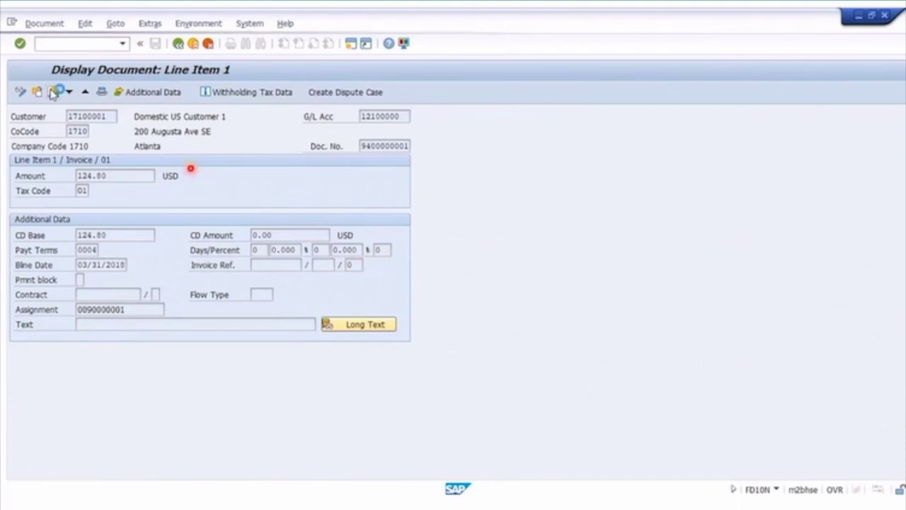
pyautogui.click(52, 92)
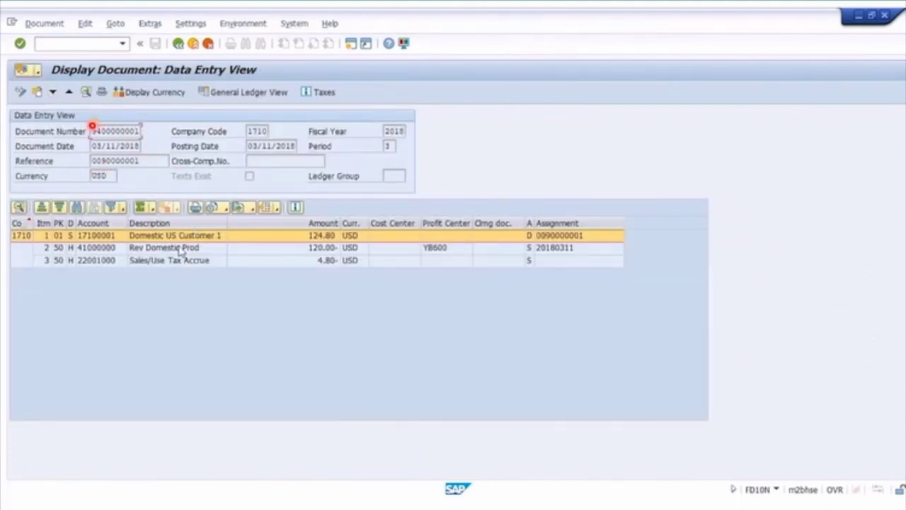
pyautogui.click(243, 23)
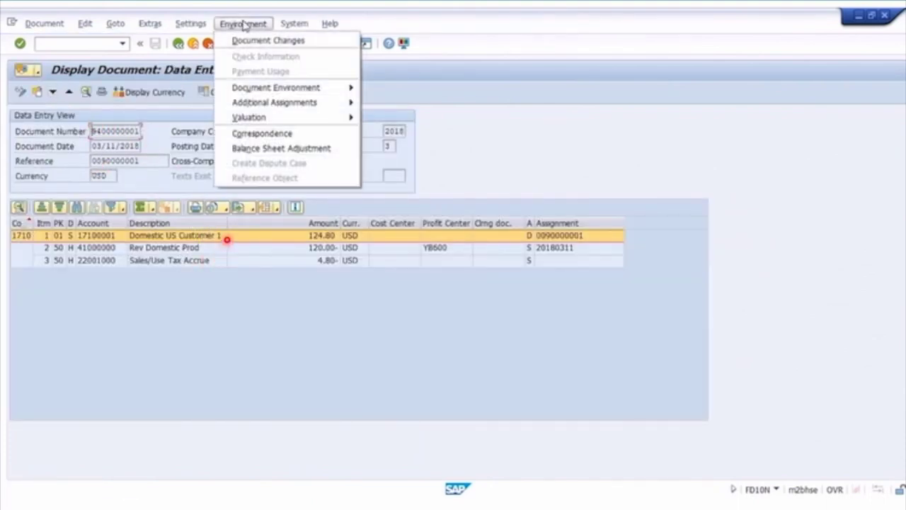
pyautogui.moveTo(283, 87)
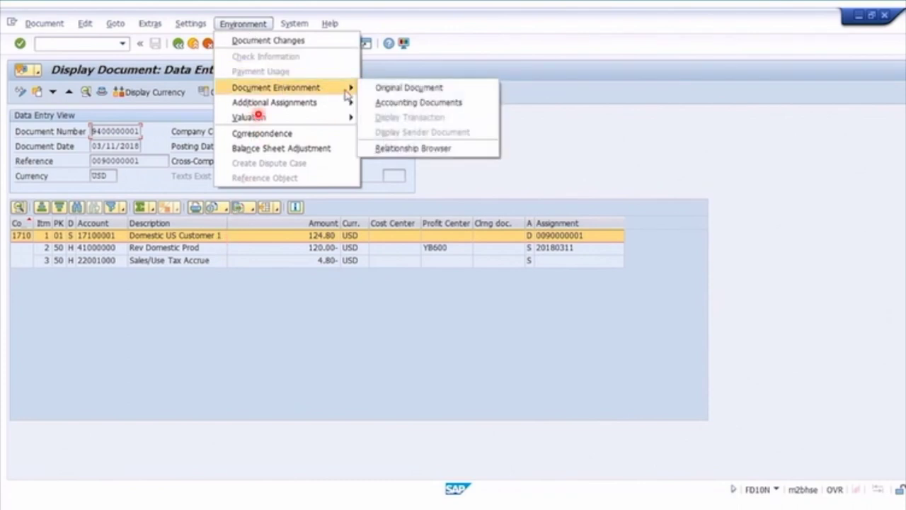
pyautogui.click(409, 87)
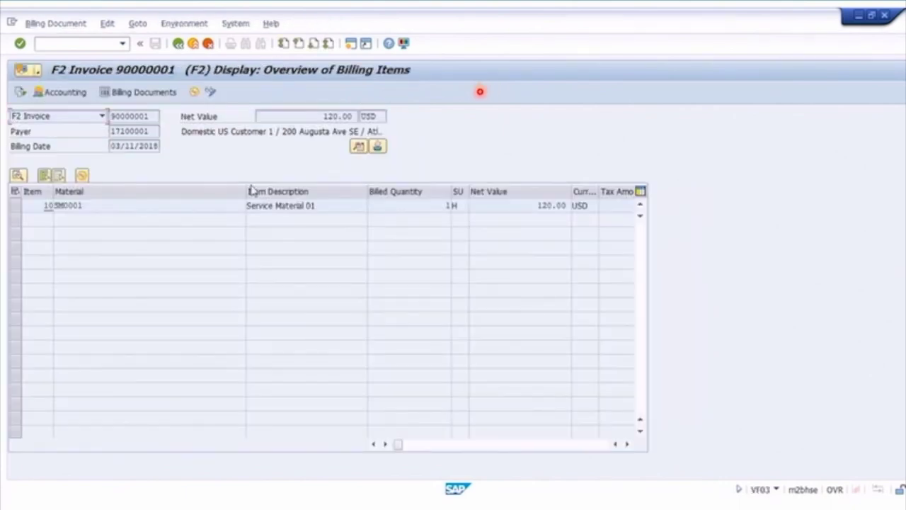
# Step: Narrow the Material column, review the detail data of billing item 10 down to its sales order data, and return to the line item list
pyautogui.moveTo(247, 191); pyautogui.dragTo(137, 191)
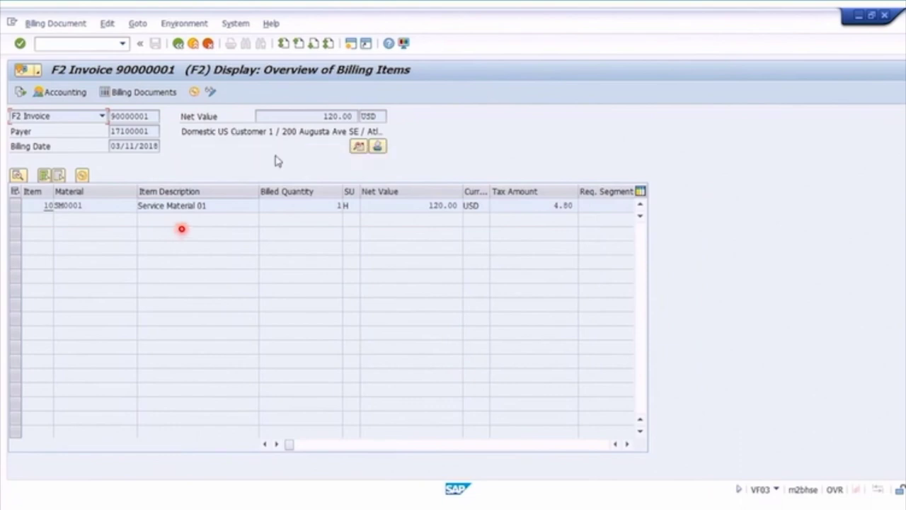
pyautogui.click(15, 205)
pyautogui.click(18, 175)
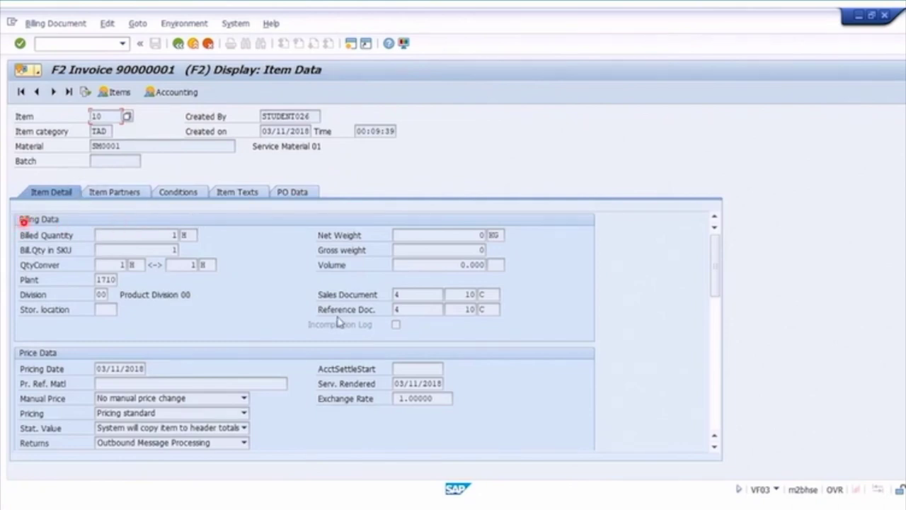
pyautogui.moveTo(715, 265); pyautogui.dragTo(743, 404)
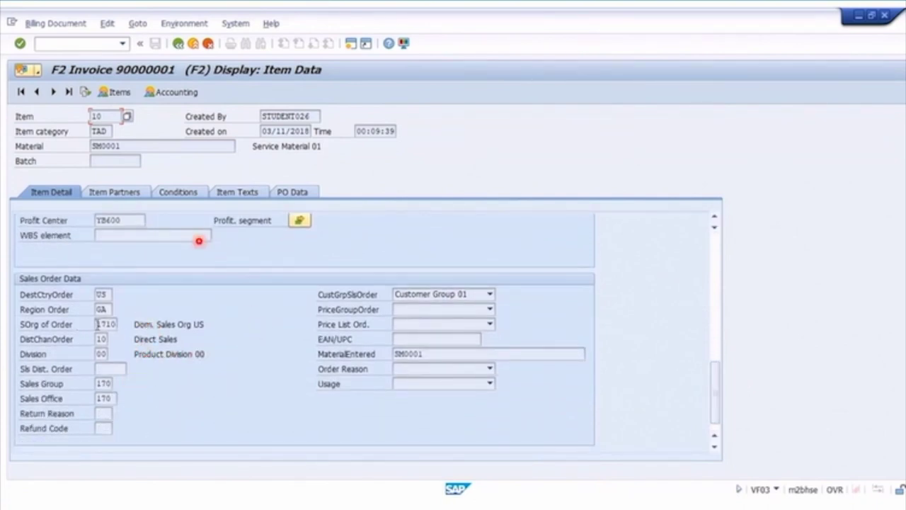
pyautogui.click(179, 44)
pyautogui.click(178, 44)
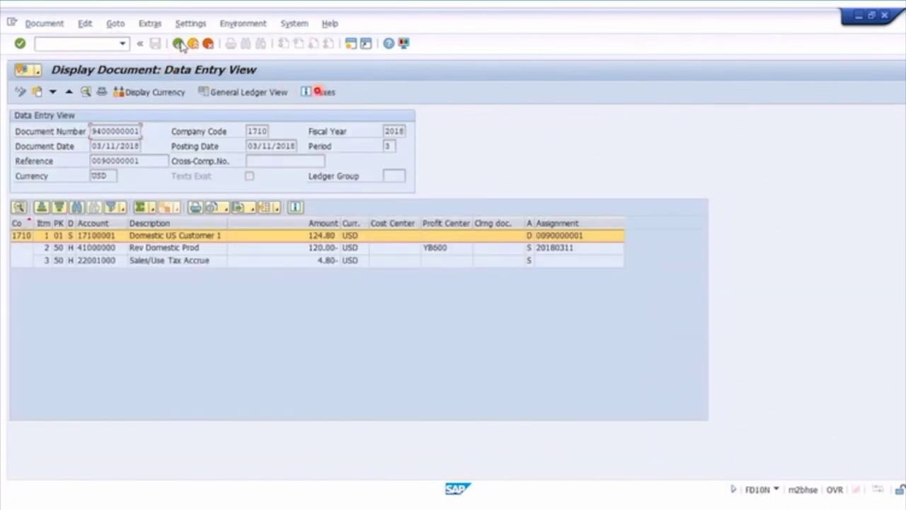
pyautogui.click(179, 44)
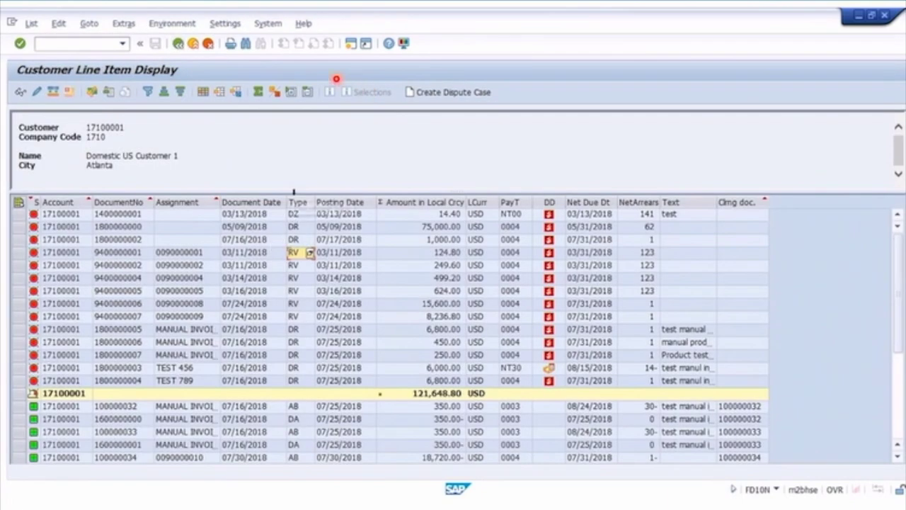
# Step: Sort the customer line items by document type in ascending order and filter the list to document type RV
pyautogui.click(298, 201)
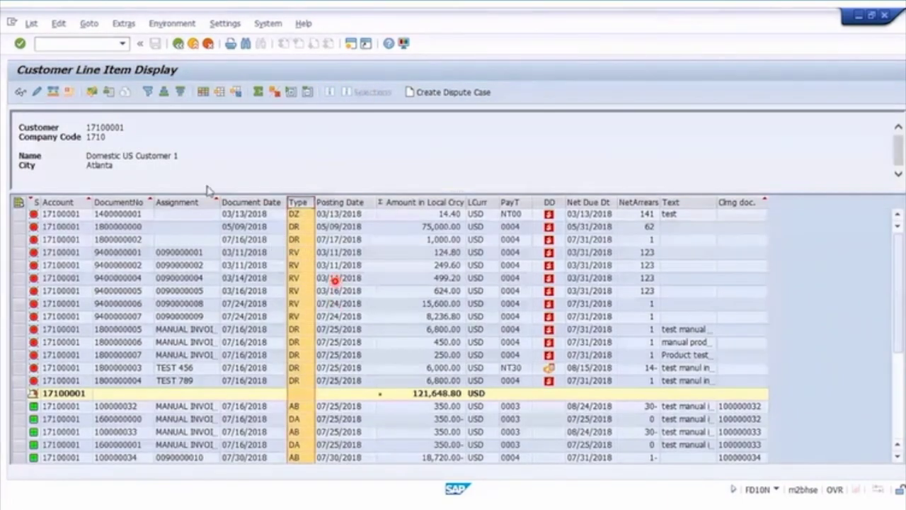
pyautogui.click(163, 92)
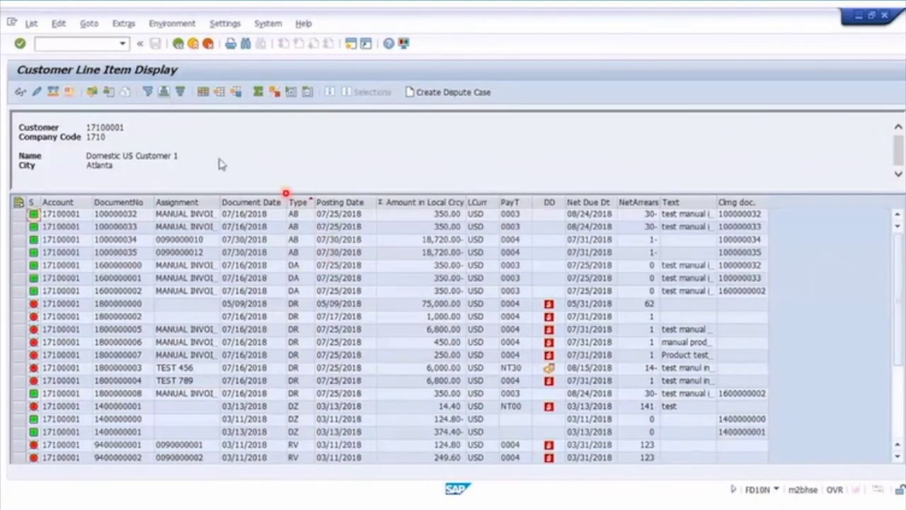
pyautogui.click(301, 201)
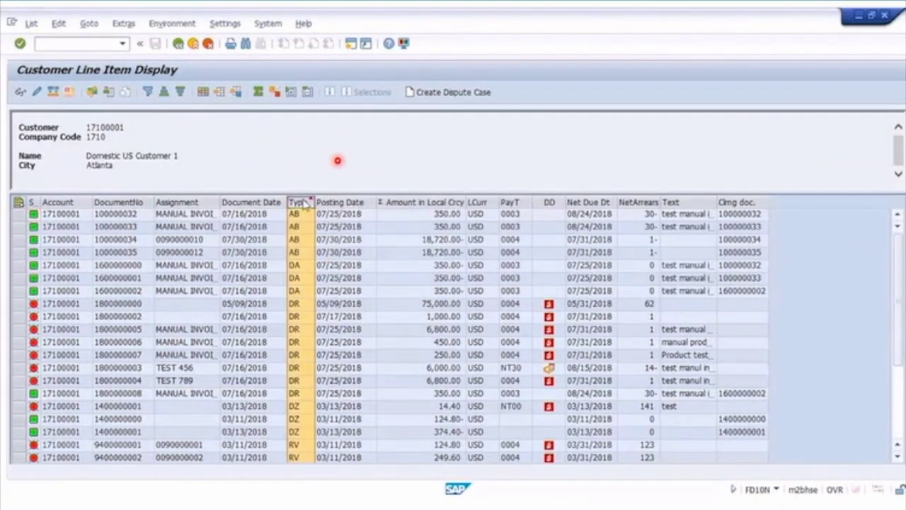
pyautogui.click(148, 92)
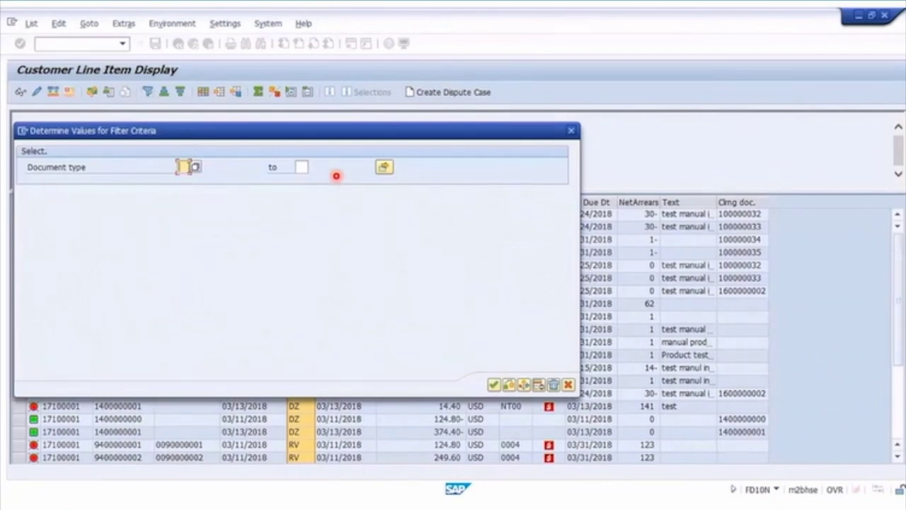
pyautogui.press('Return')
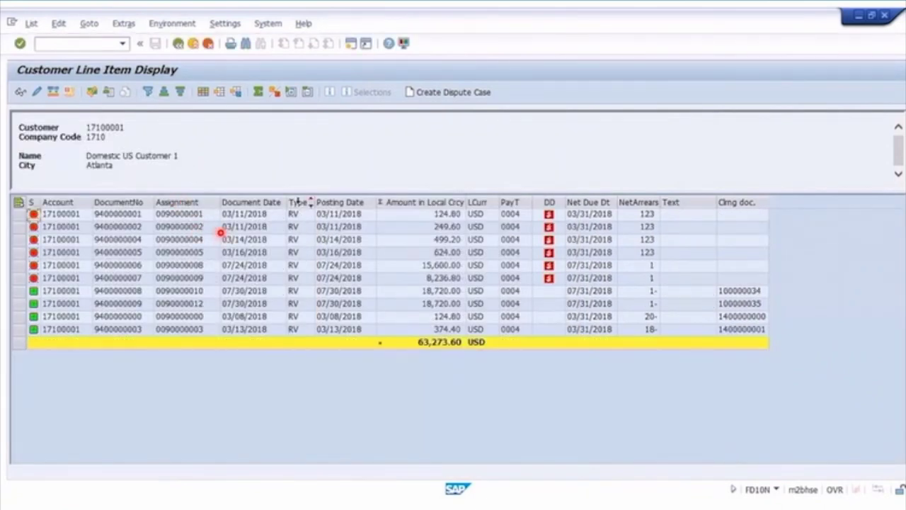
# Step: Remove the document type filter from the customer line item list
pyautogui.click(299, 202)
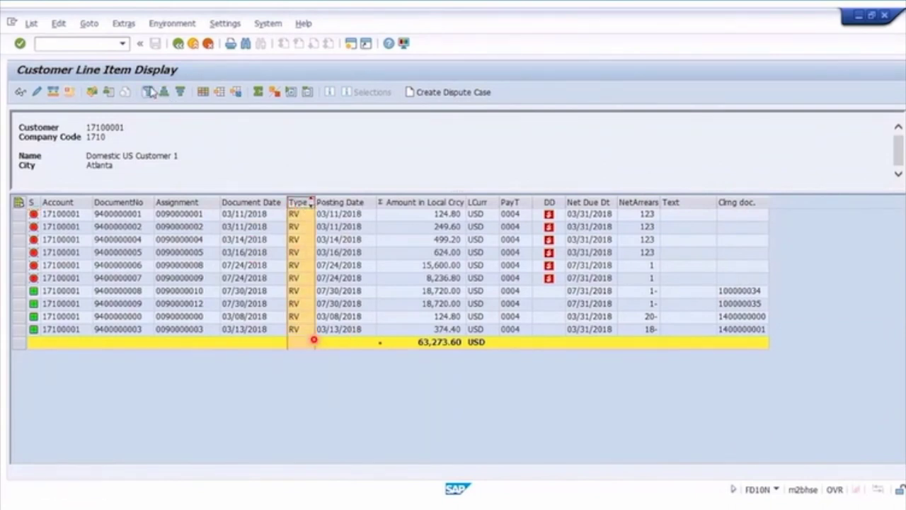
pyautogui.click(151, 92)
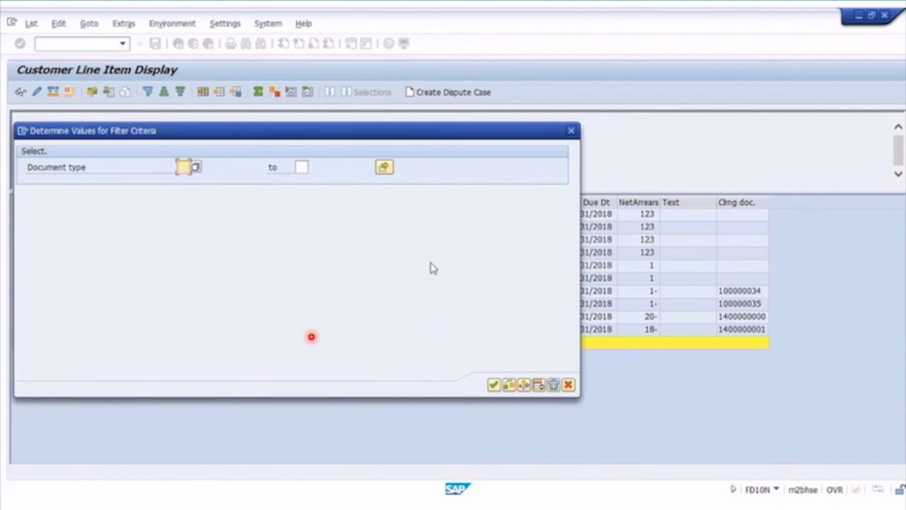
pyautogui.press('Return')
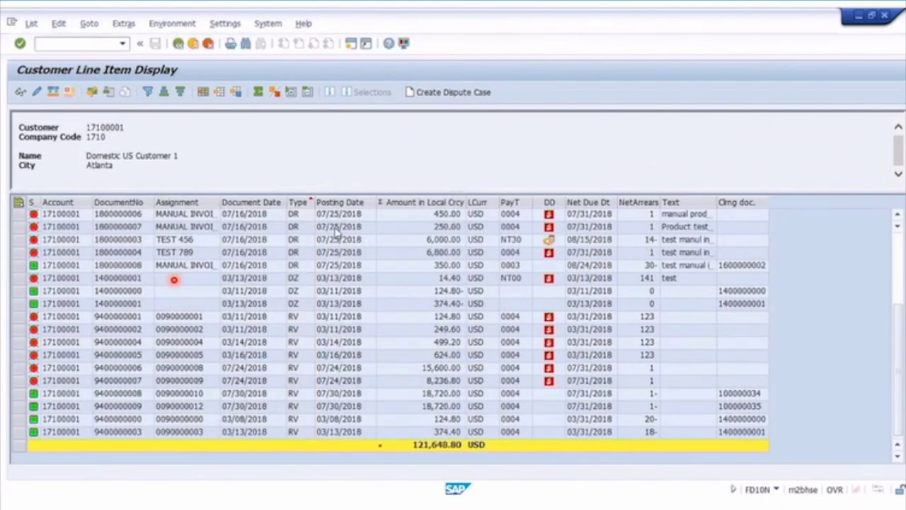
# Step: Examine the due symbol, payment terms, net due date and net arrears columns, including the arrears of the 6,000.00 USD item
pyautogui.click(550, 201)
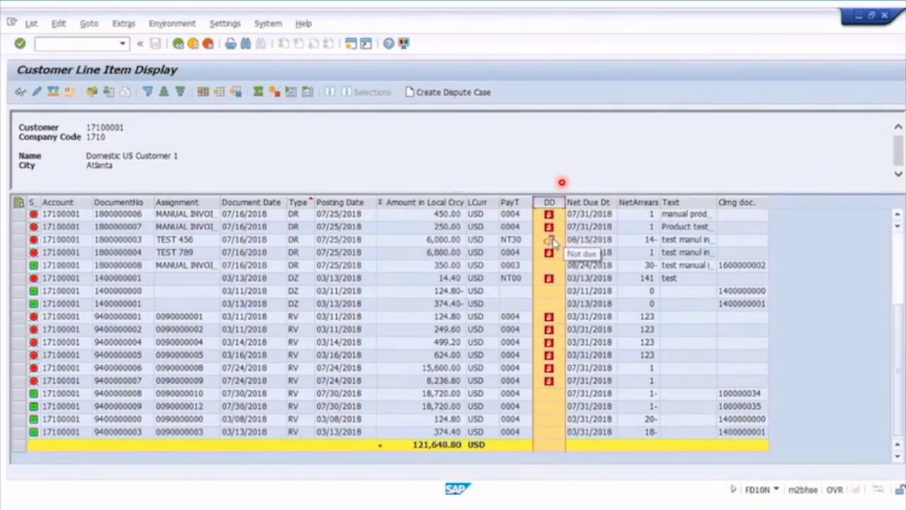
pyautogui.click(513, 202)
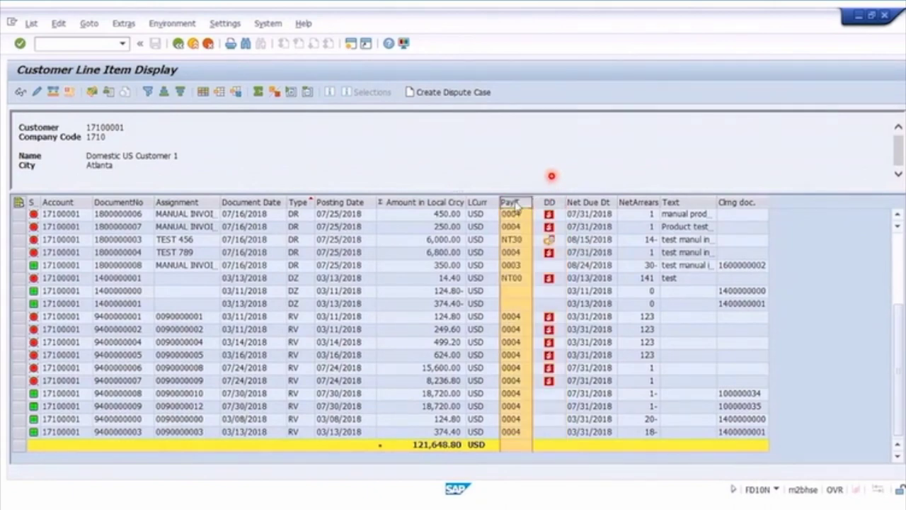
pyautogui.keyDown('ctrl'); pyautogui.click(588, 202); pyautogui.keyUp('ctrl')
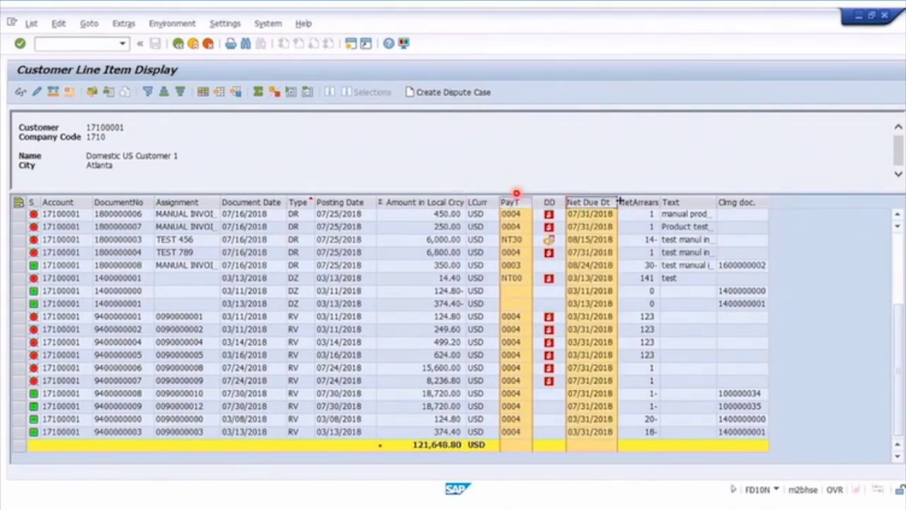
pyautogui.keyDown('ctrl'); pyautogui.click(639, 203); pyautogui.keyUp('ctrl')
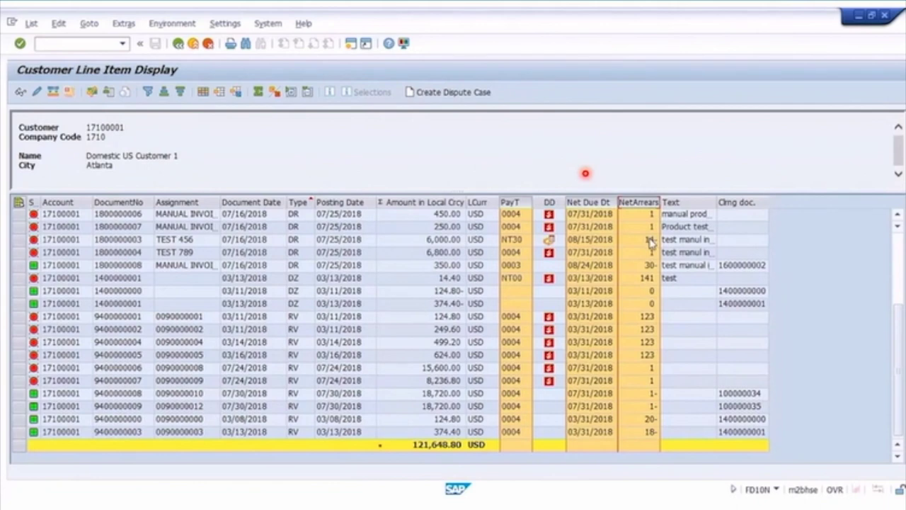
pyautogui.click(649, 241)
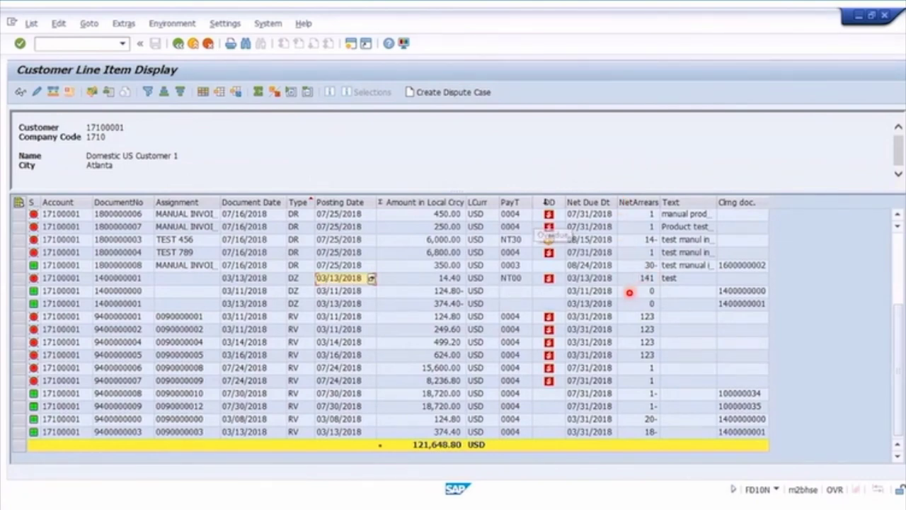
# Step: Filter the line items by net due date symbol to show only overdue items
pyautogui.click(549, 203)
pyautogui.click(147, 92)
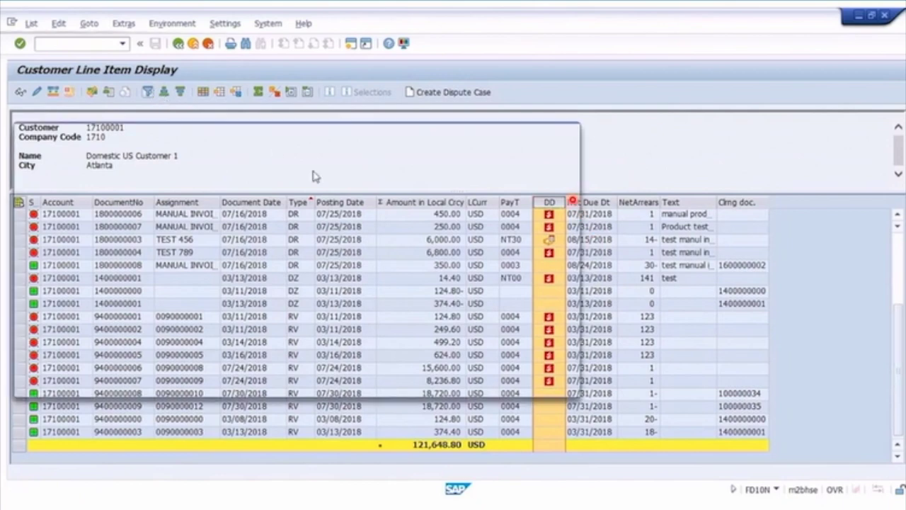
pyautogui.click(260, 167)
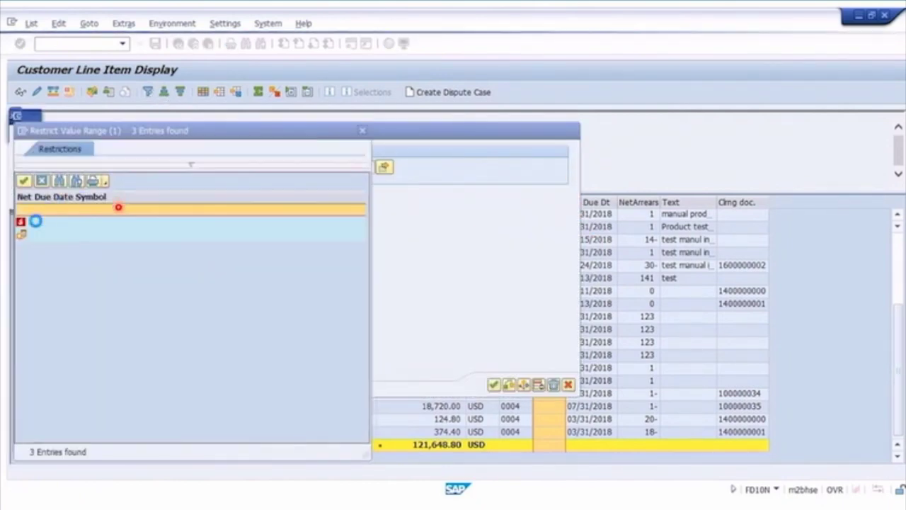
pyautogui.click(25, 224)
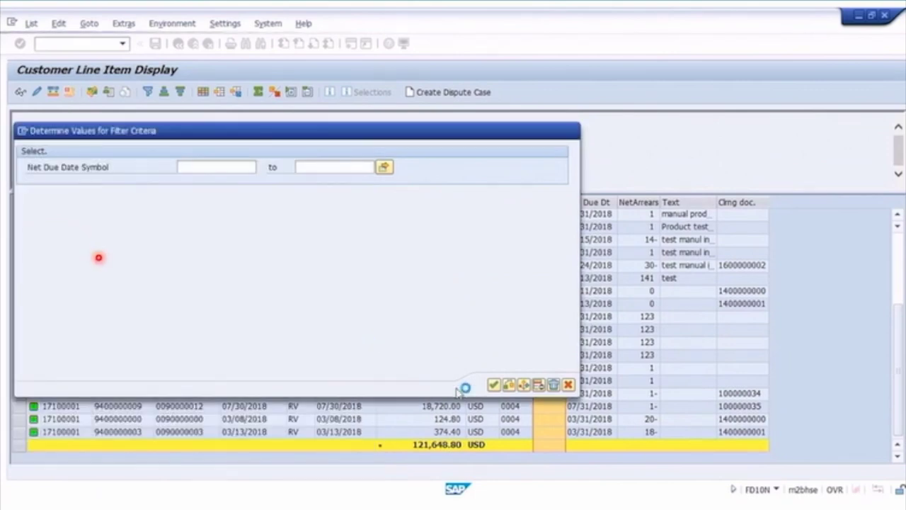
pyautogui.click(493, 384)
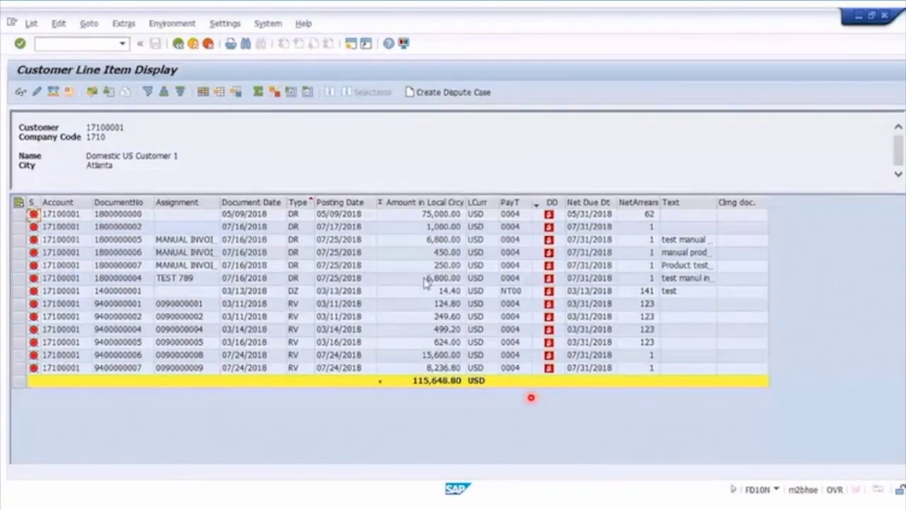
# Step: Leave the customer balance display and run FBL5N for the customer's open items in company code 1710 at key date 08/01/2018
pyautogui.click(179, 44)
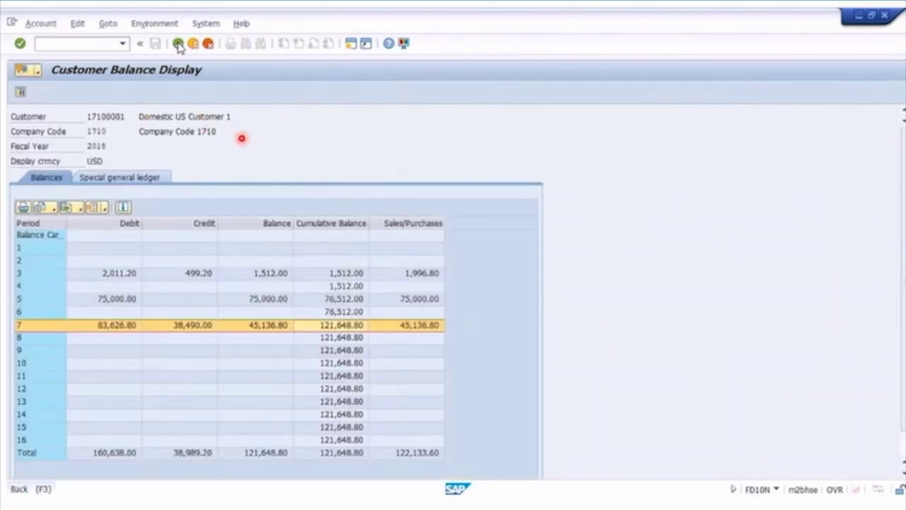
pyautogui.click(178, 44)
pyautogui.click(178, 44)
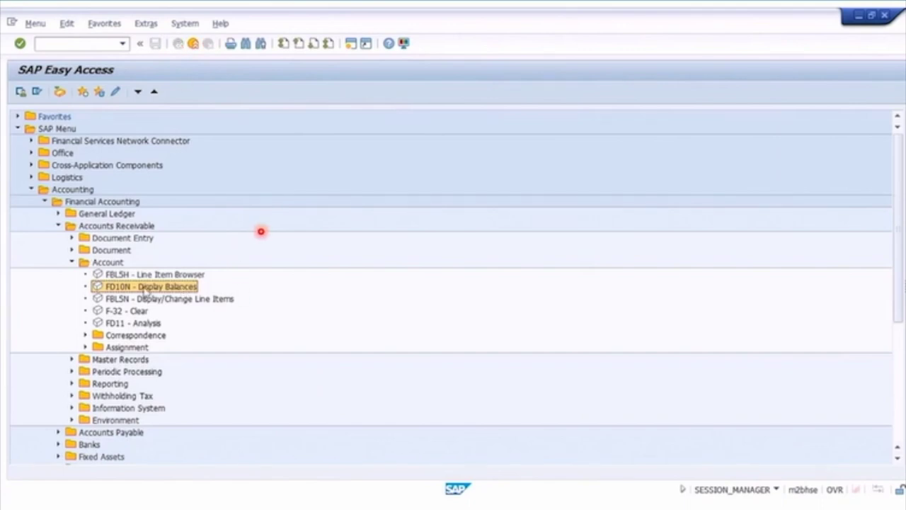
pyautogui.click(177, 300)
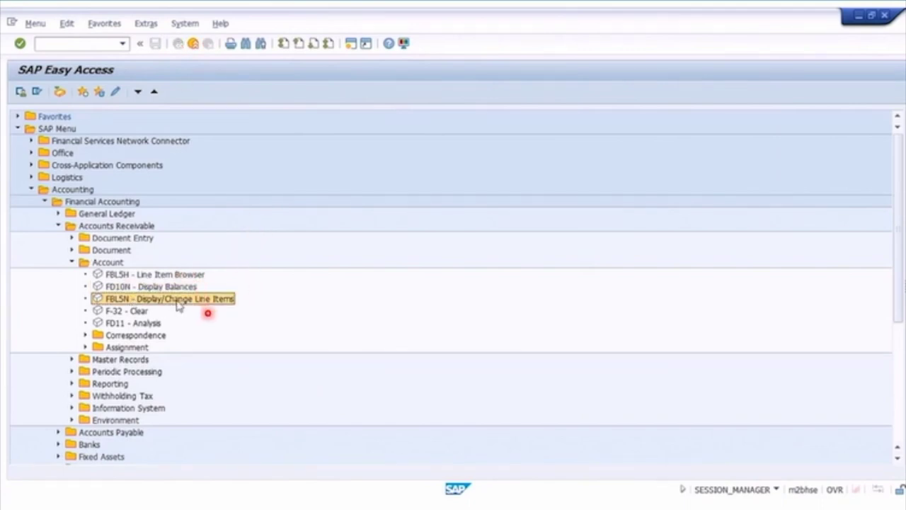
pyautogui.doubleClick(166, 300)
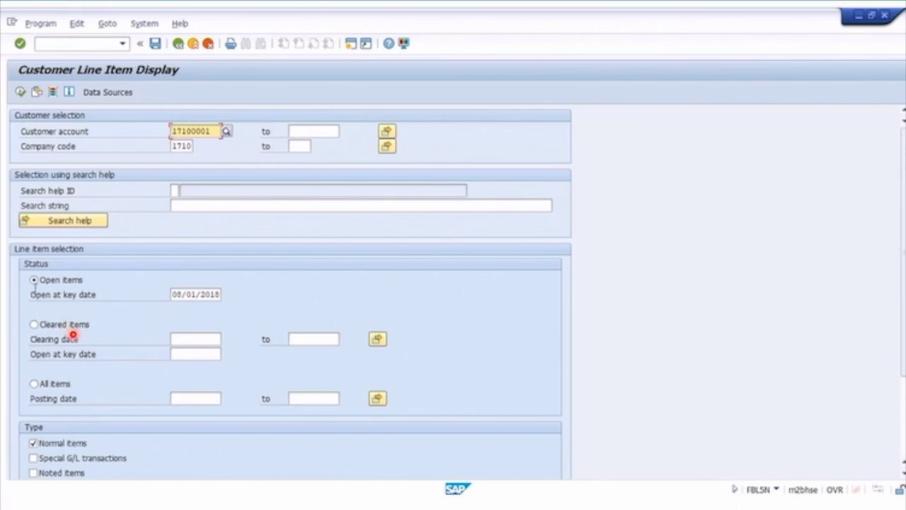
pyautogui.click(21, 92)
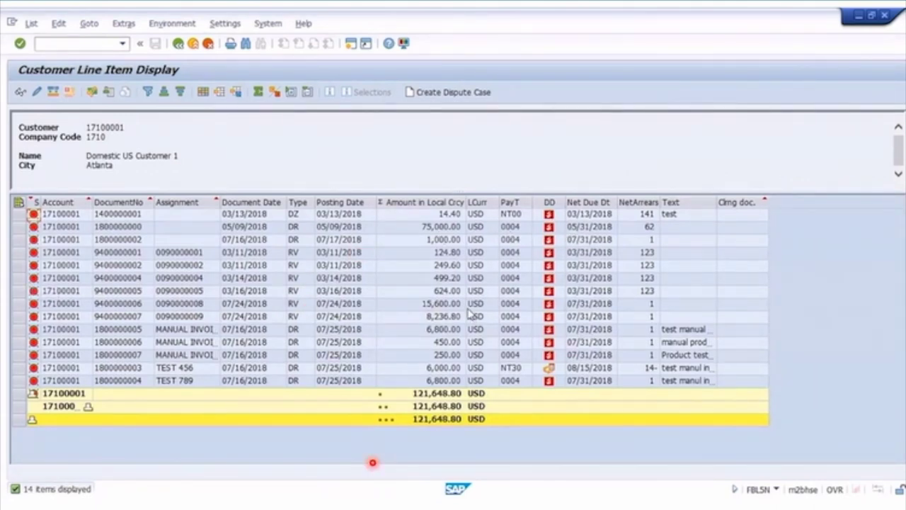
# Step: Rerun the customer line item report with status All items and review the open and cleared entries
pyautogui.click(178, 44)
pyautogui.click(49, 383)
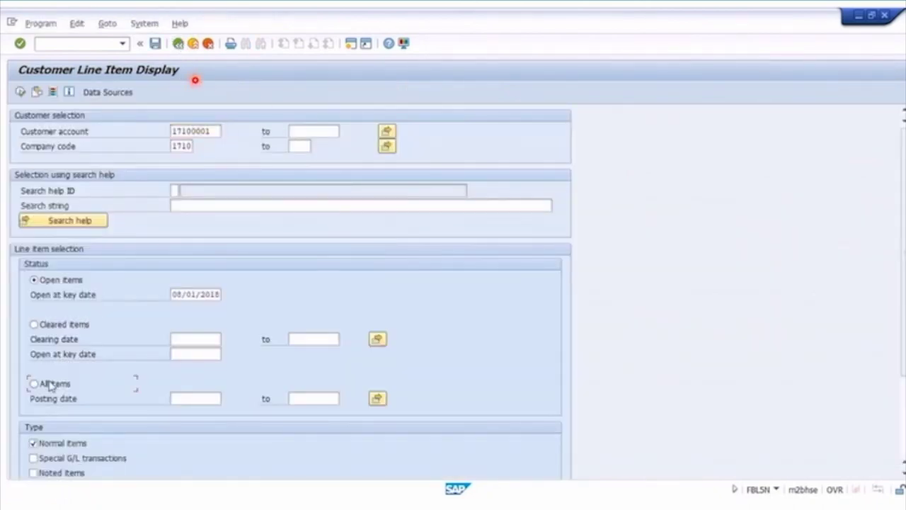
pyautogui.click(20, 92)
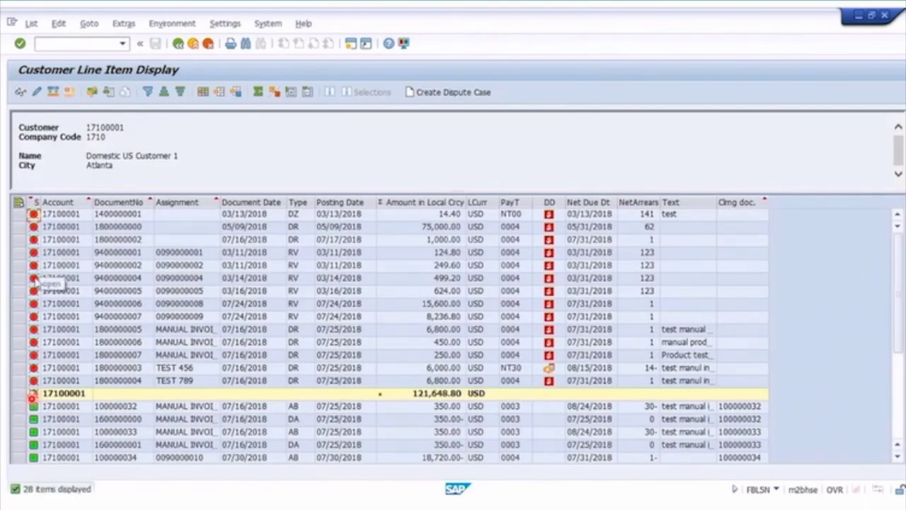
pyautogui.scroll(-4, 36, 280)
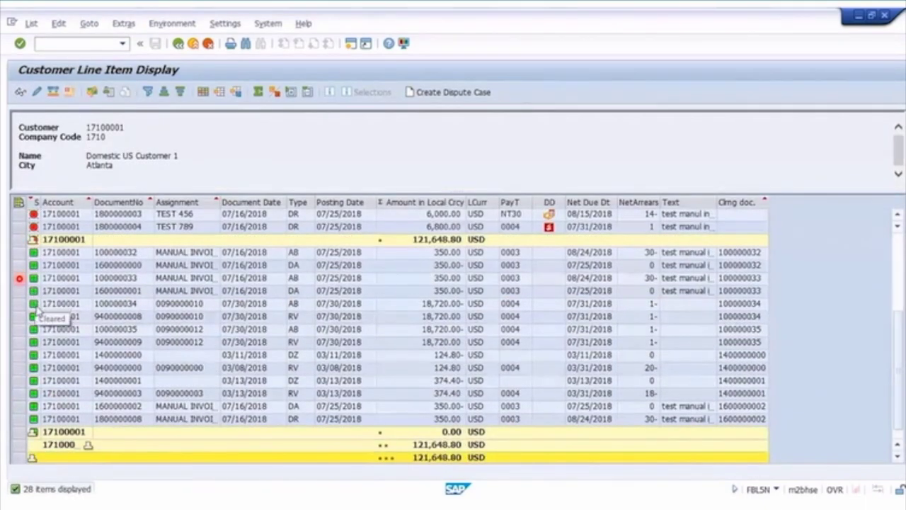
pyautogui.scroll(4, 39, 312)
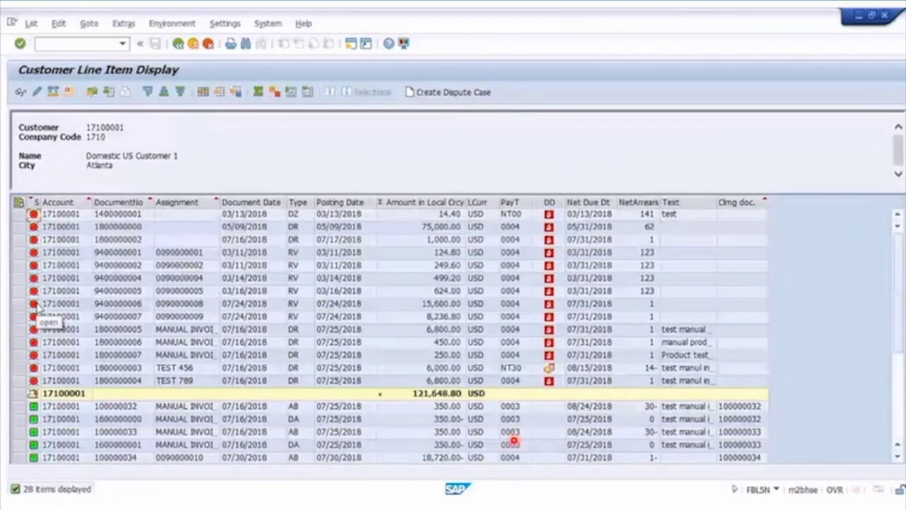
# Step: Clear the customer account from the selection and list all items for every customer in company code 1710
pyautogui.click(180, 45)
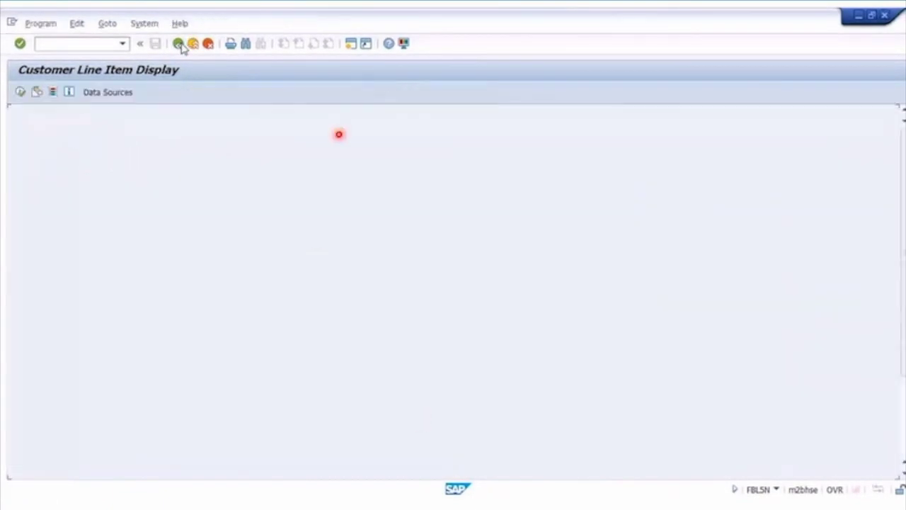
pyautogui.moveTo(214, 131); pyautogui.dragTo(91, 175)
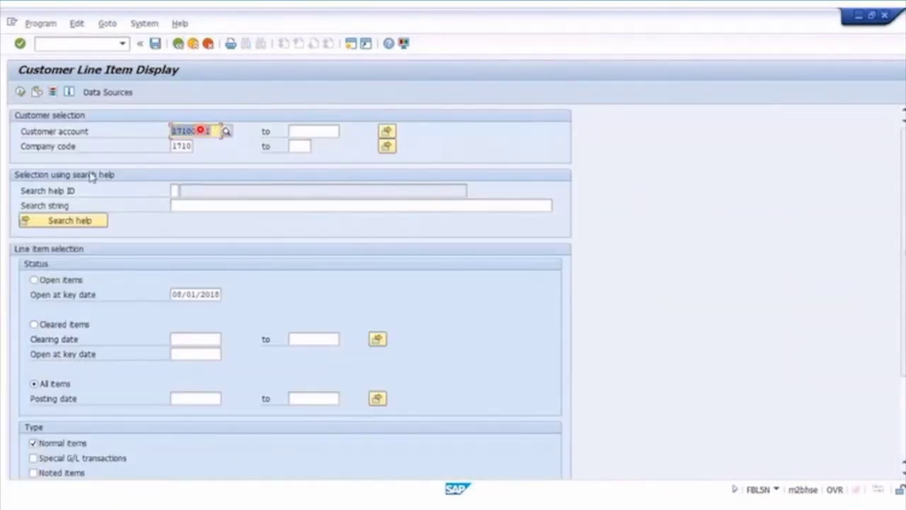
pyautogui.press('Delete')
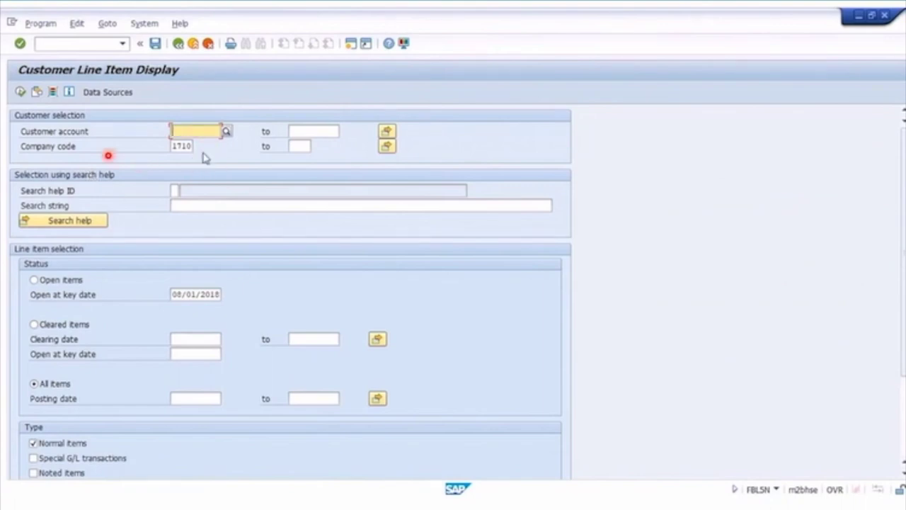
pyautogui.click(190, 145)
pyautogui.click(20, 92)
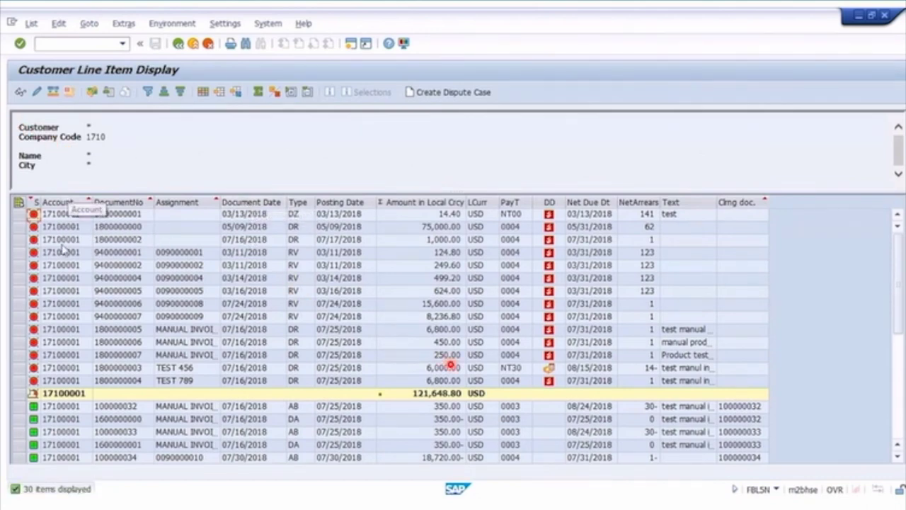
# Step: Review the line items and subtotals of each customer account, and return to SAP Easy Access
pyautogui.scroll(-6, 64, 242)
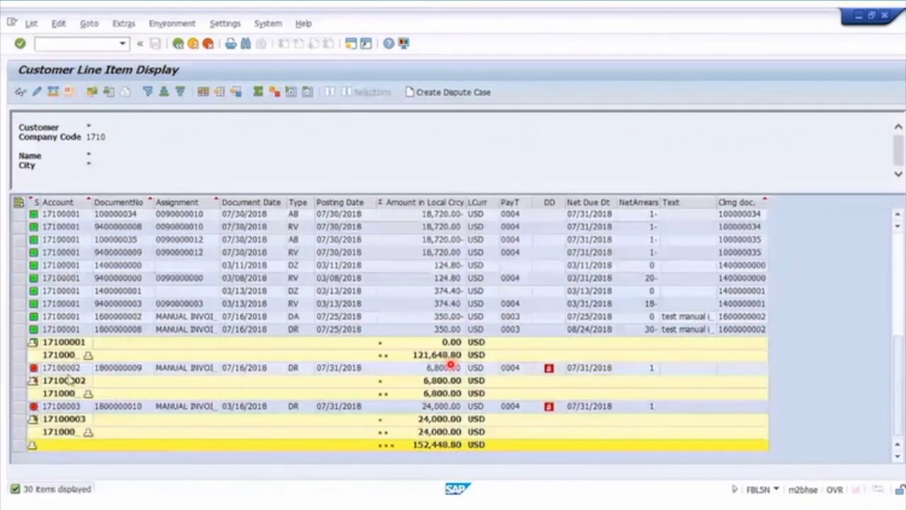
pyautogui.scroll(6, 65, 421)
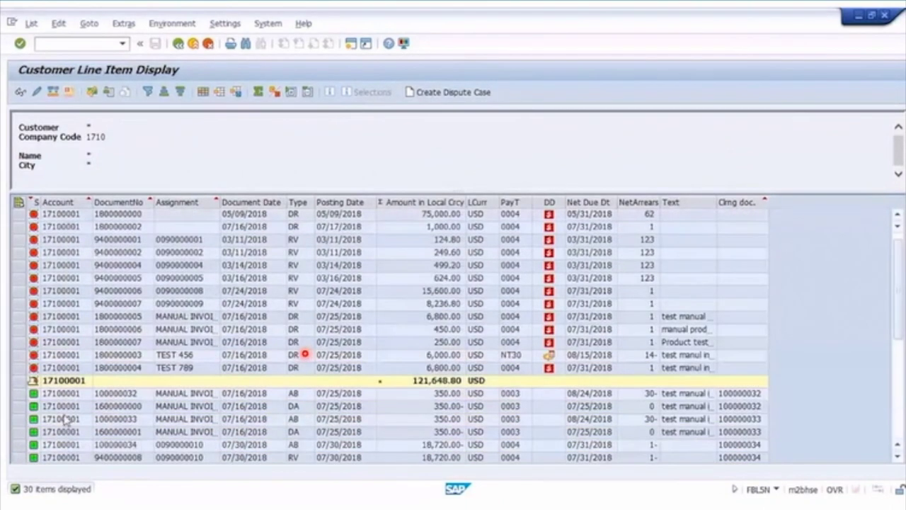
pyautogui.scroll(1, 65, 419)
pyautogui.scroll(-6, 65, 419)
pyautogui.scroll(2, 63, 409)
pyautogui.scroll(4, 63, 409)
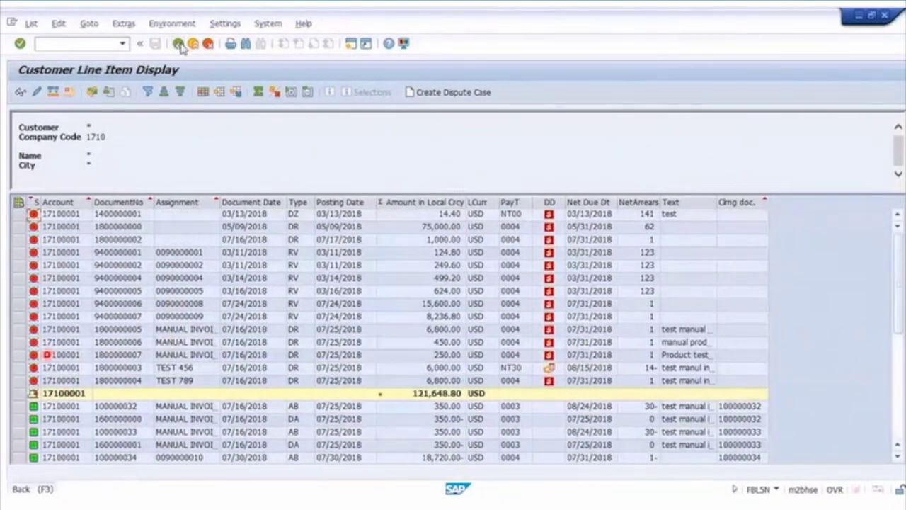
pyautogui.click(179, 44)
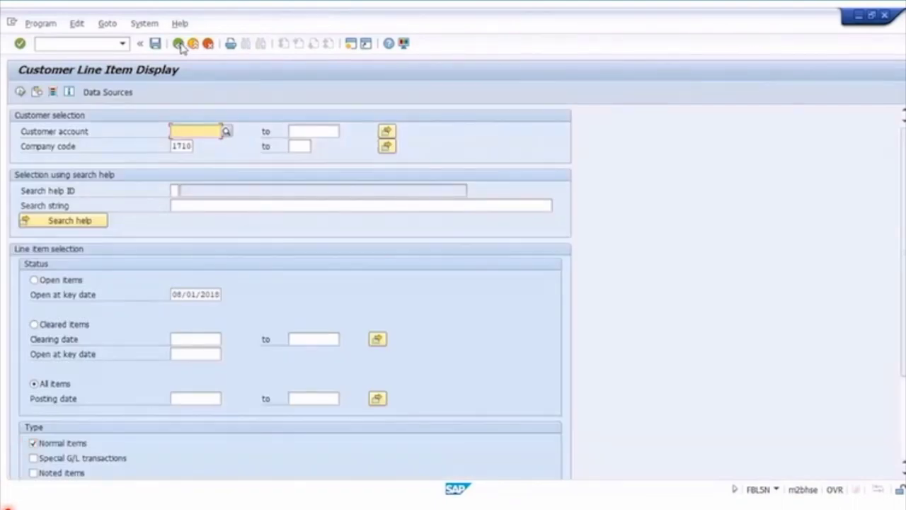
pyautogui.click(179, 44)
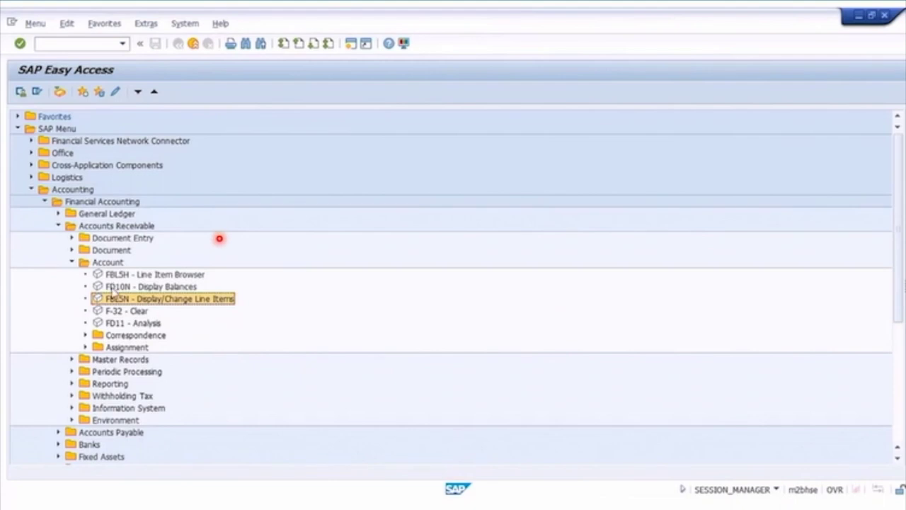
pyautogui.click(113, 287)
pyautogui.click(114, 300)
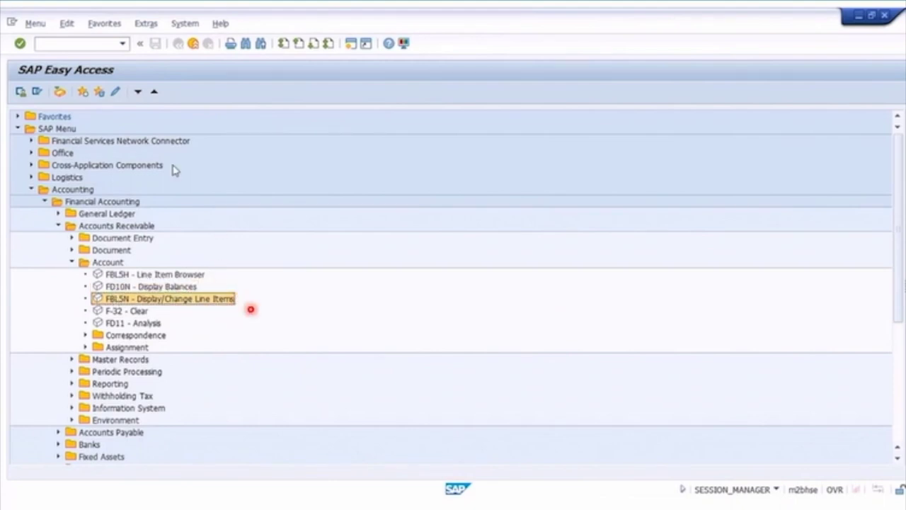
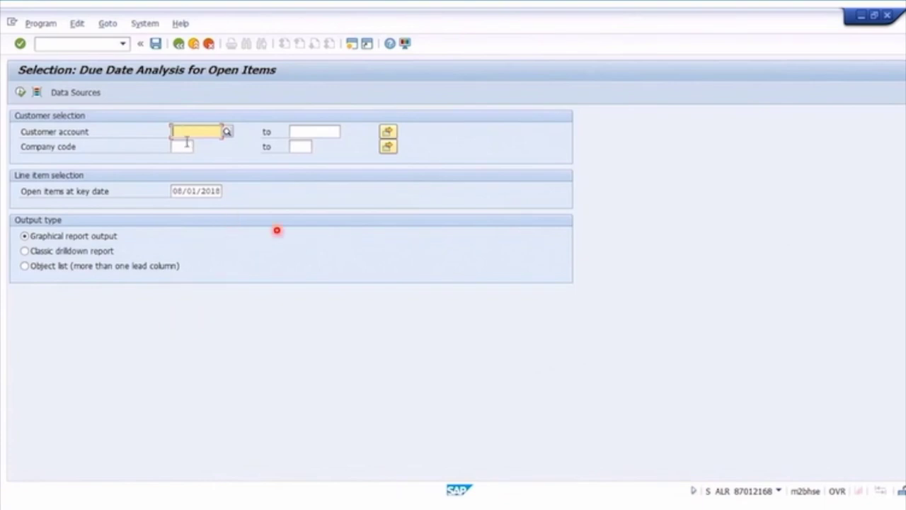
# Step: Run the due date analysis for open items for company code 1710 at key date 08/01/2018 with graphical report output
pyautogui.click(182, 146)
pyautogui.write('17')
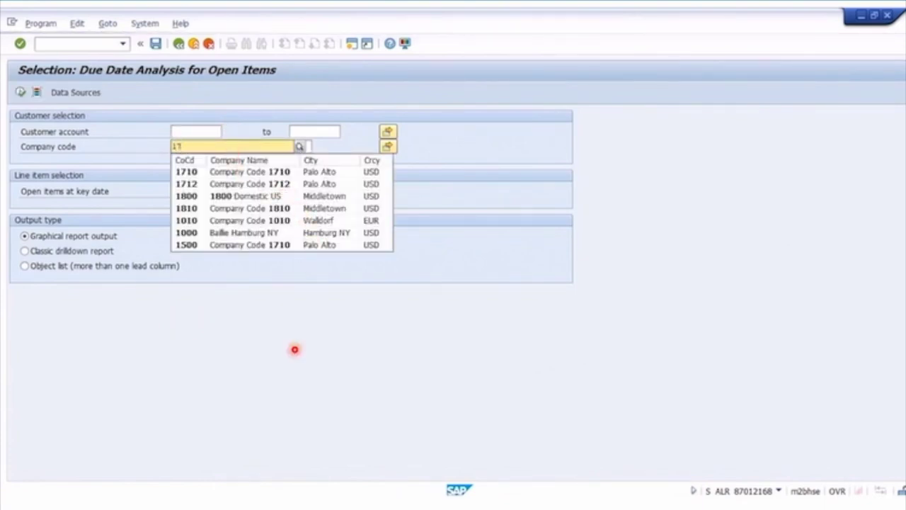
pyautogui.click(214, 173)
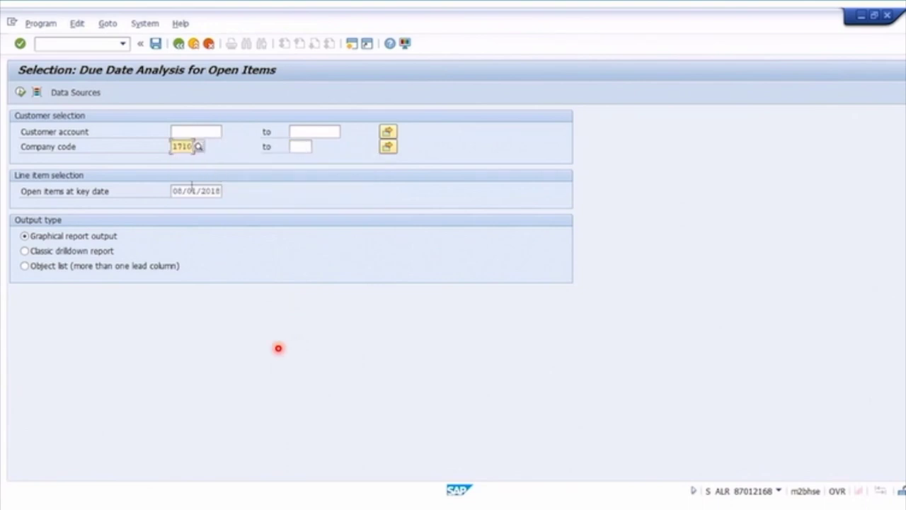
pyautogui.click(196, 191)
pyautogui.click(103, 237)
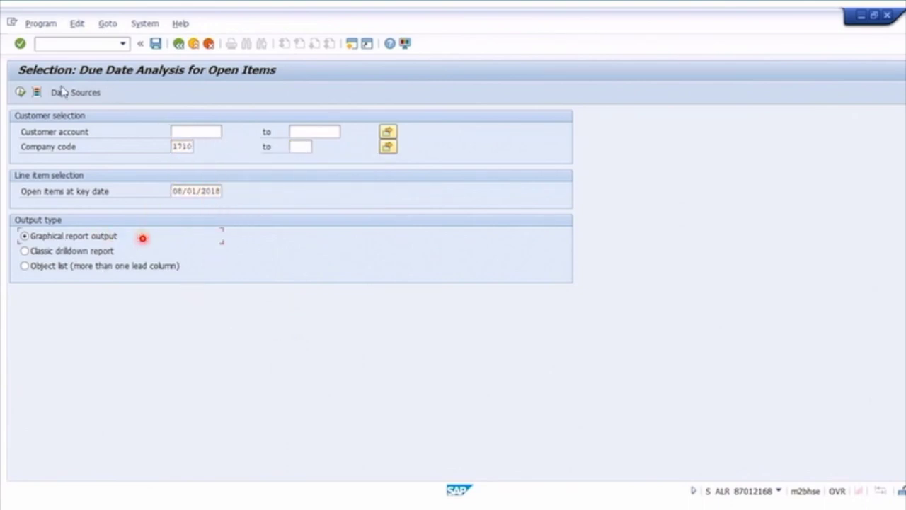
pyautogui.click(21, 92)
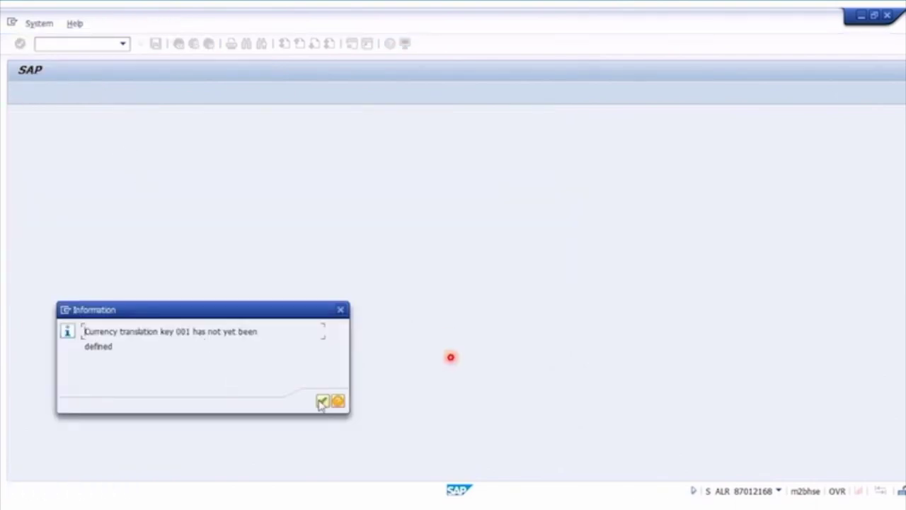
pyautogui.click(322, 400)
pyautogui.click(322, 400)
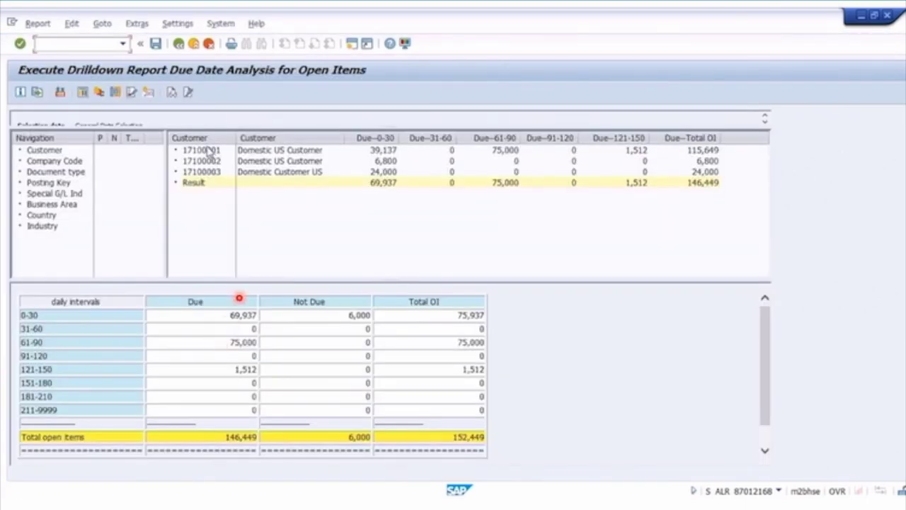
# Step: Examine the due amounts per customer and per daily interval, including the total of all due open items
pyautogui.click(212, 150)
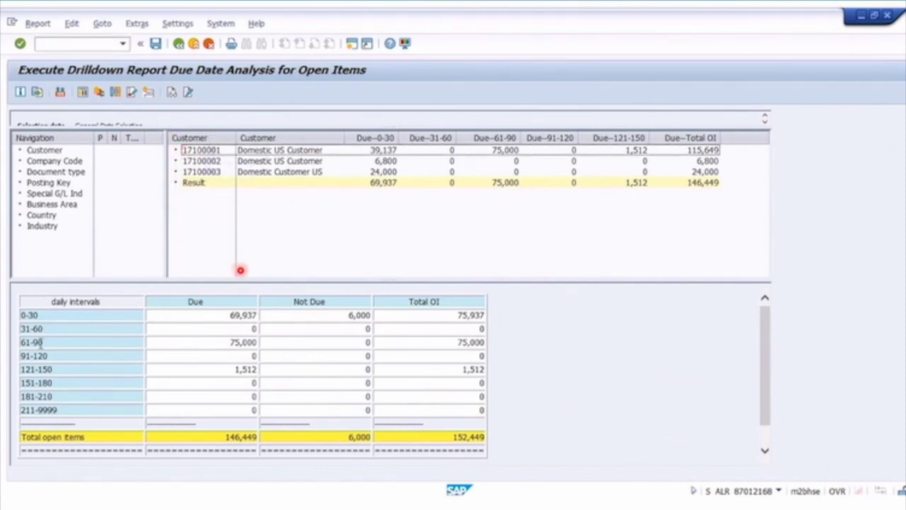
pyautogui.doubleClick(194, 303)
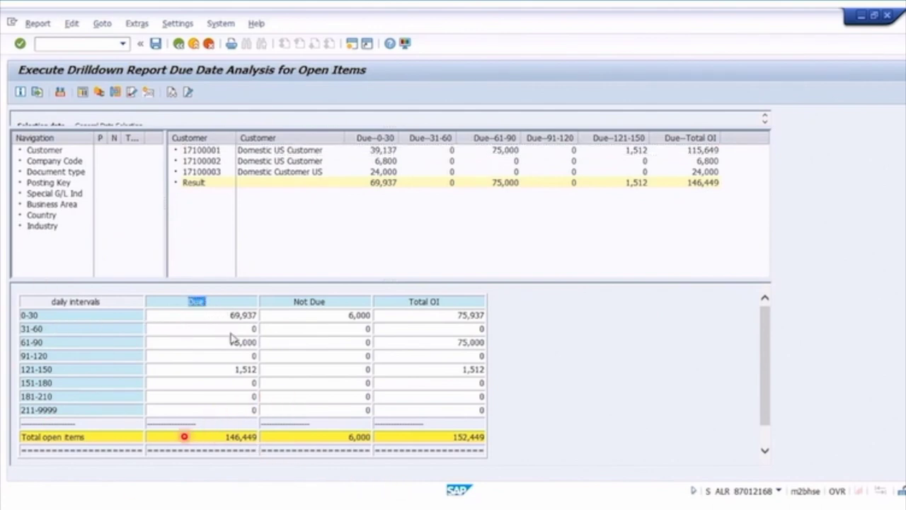
pyautogui.doubleClick(234, 437)
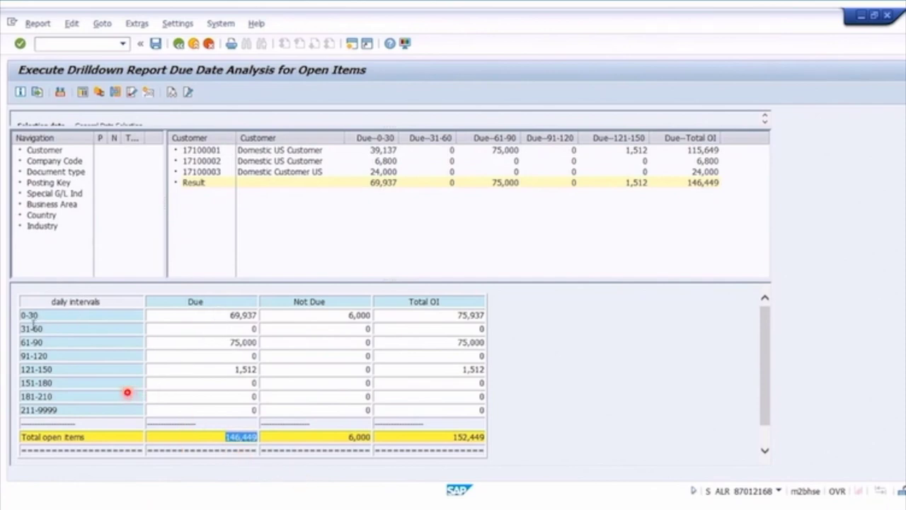
pyautogui.doubleClick(252, 316)
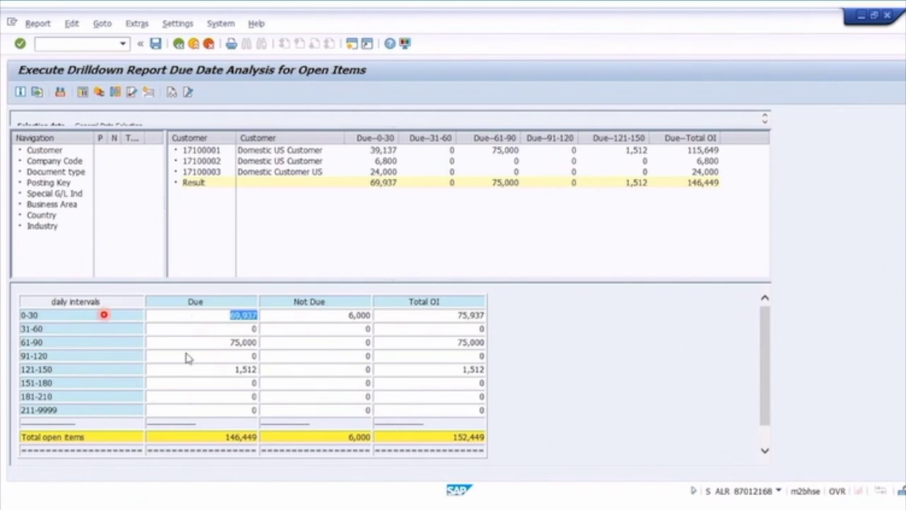
pyautogui.doubleClick(246, 343)
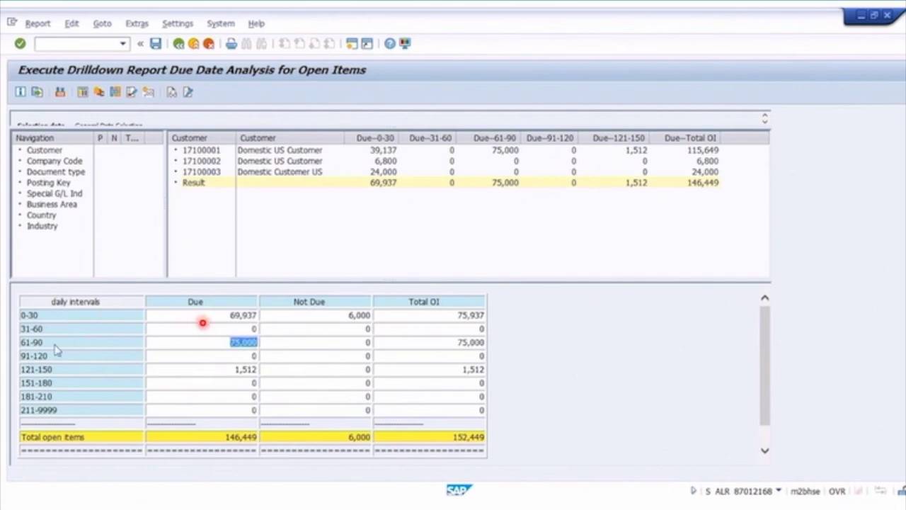
pyautogui.click(211, 346)
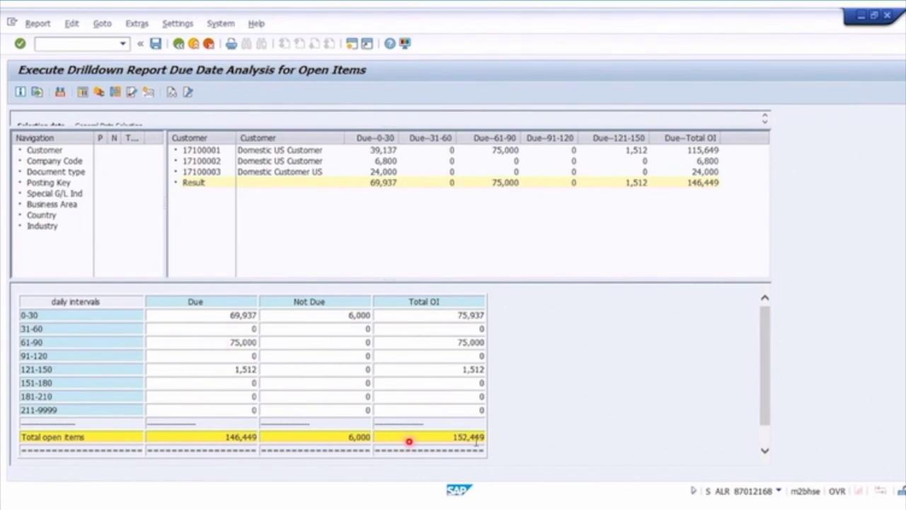
pyautogui.moveTo(344, 138); pyautogui.dragTo(338, 138)
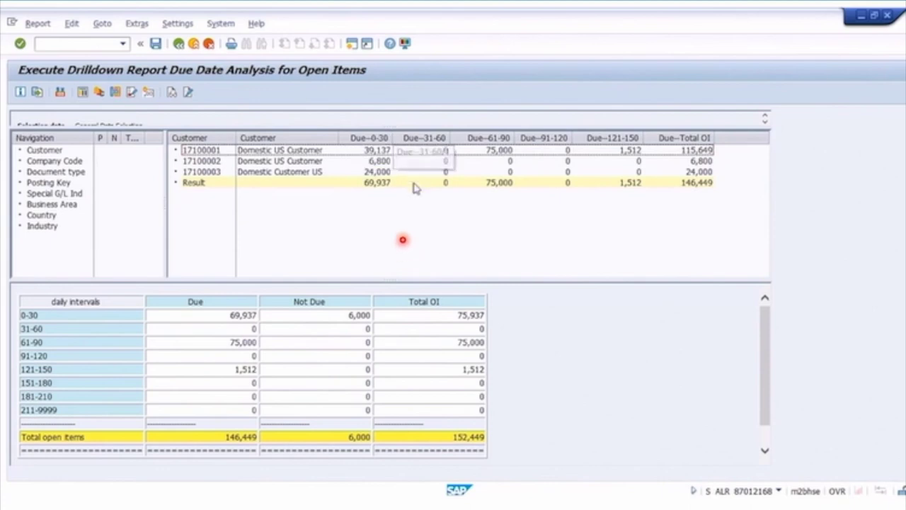
# Step: Compare the total, 0-30 and 61-90 day due amounts in the interval table with the customer list's Result row
pyautogui.doubleClick(227, 437)
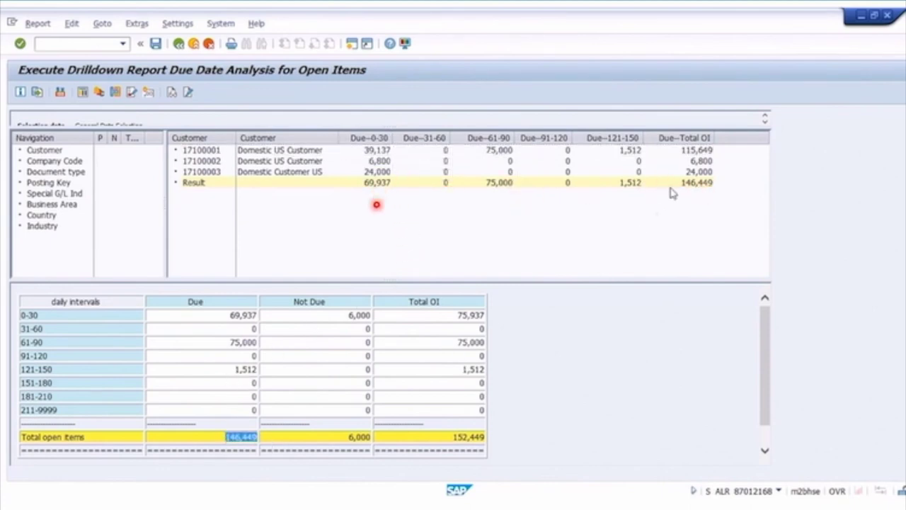
pyautogui.click(699, 186)
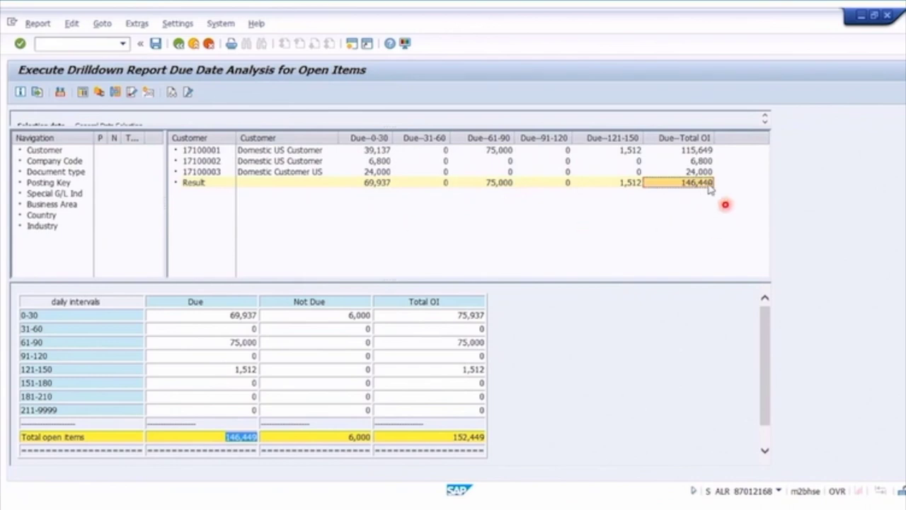
pyautogui.doubleClick(231, 315)
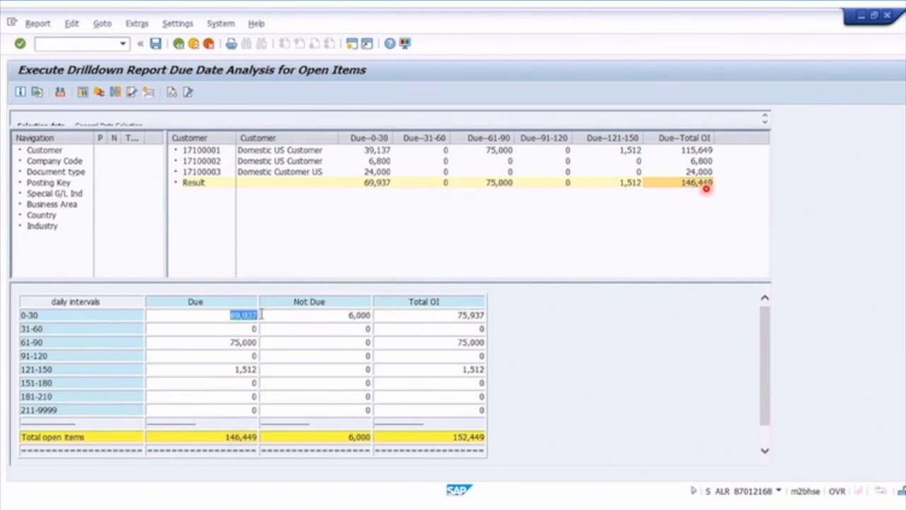
pyautogui.click(380, 184)
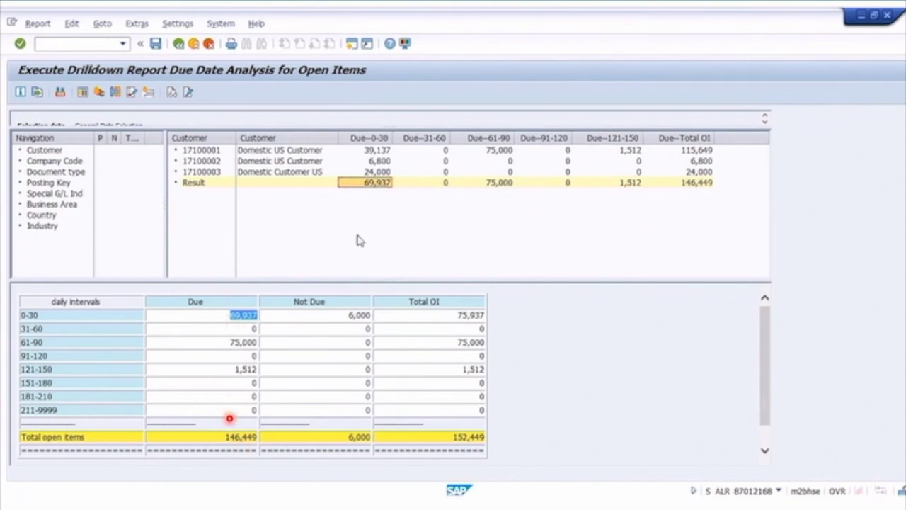
pyautogui.doubleClick(232, 342)
pyautogui.click(488, 183)
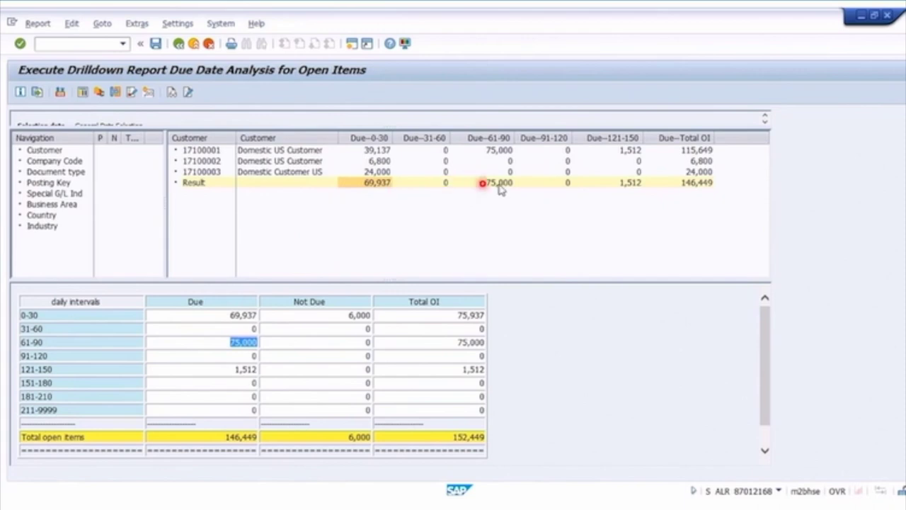
pyautogui.click(501, 139)
pyautogui.click(495, 183)
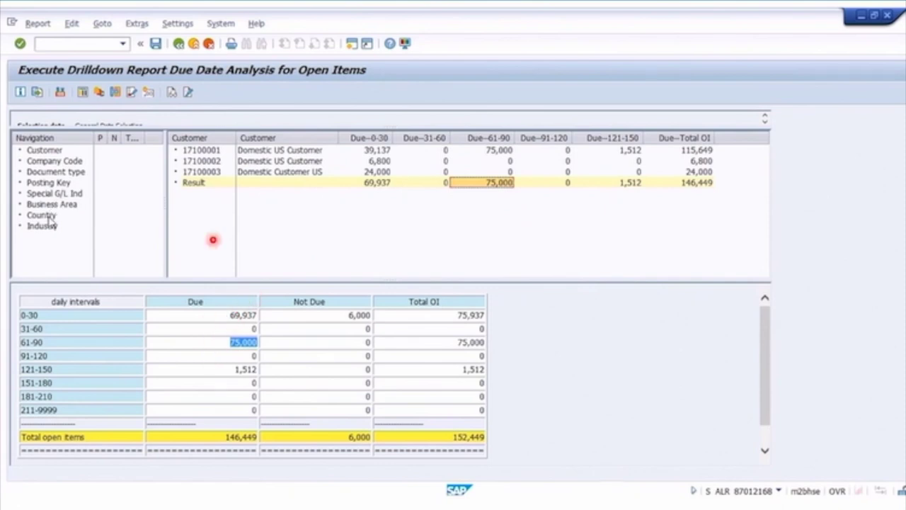
# Step: Break the due date report down by document type and review the customer invoice, customer payment and billing transfer rows
pyautogui.click(52, 173)
pyautogui.moveTo(52, 173); pyautogui.dragTo(194, 196)
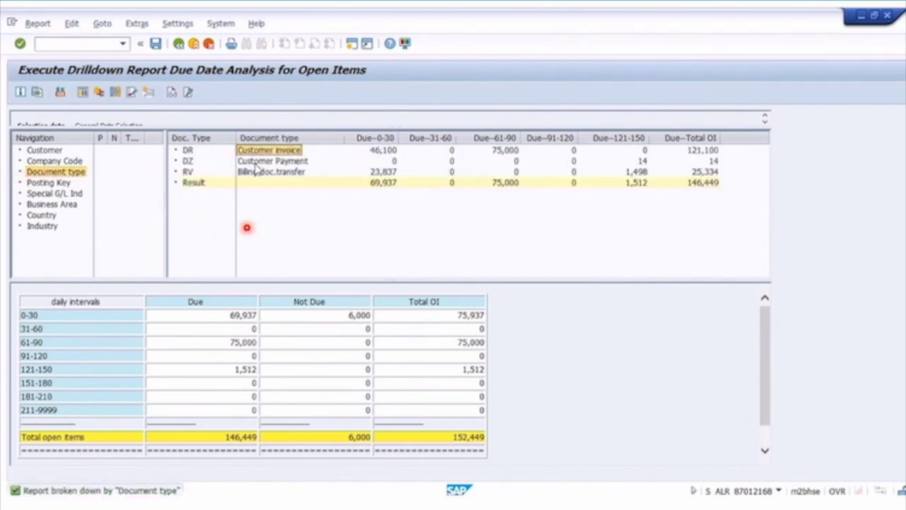
pyautogui.press('Down')
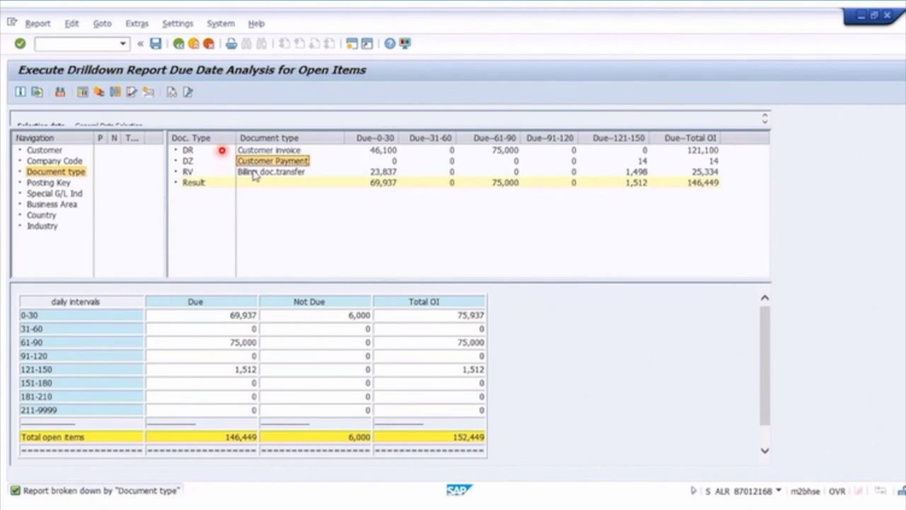
pyautogui.press('Down')
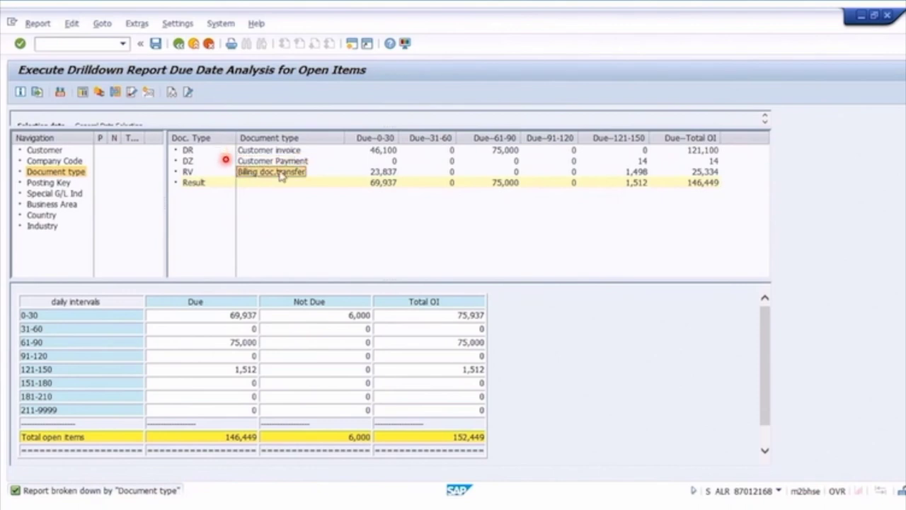
# Step: Break the due date report down by country, and switch it back to the customer breakdown
pyautogui.click(54, 219)
pyautogui.moveTo(176, 219); pyautogui.dragTo(188, 202)
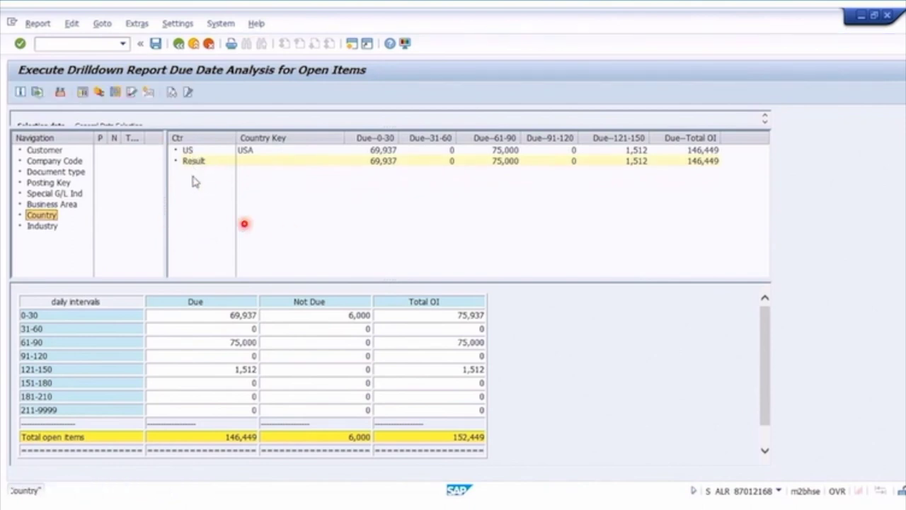
pyautogui.moveTo(44, 150); pyautogui.dragTo(184, 178)
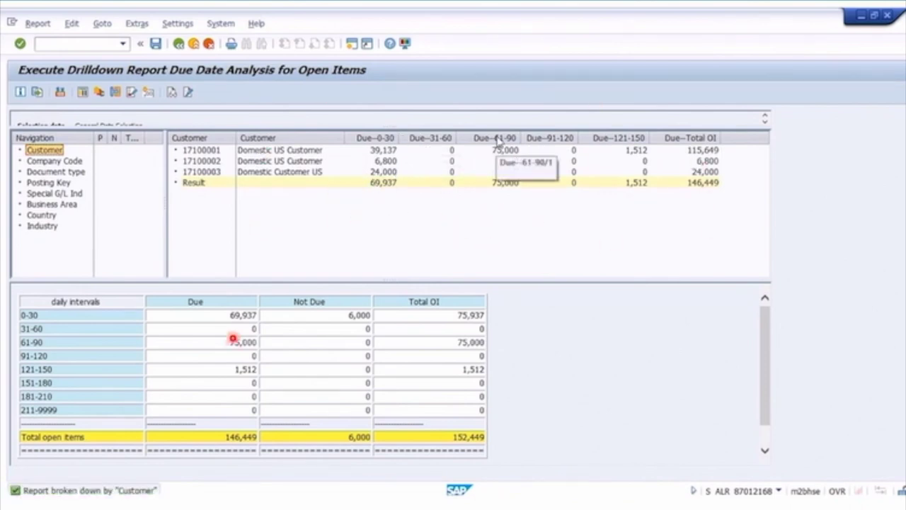
# Step: Check the 121-150 day due amounts and open the line items behind the first customer's amount in that interval
pyautogui.click(621, 139)
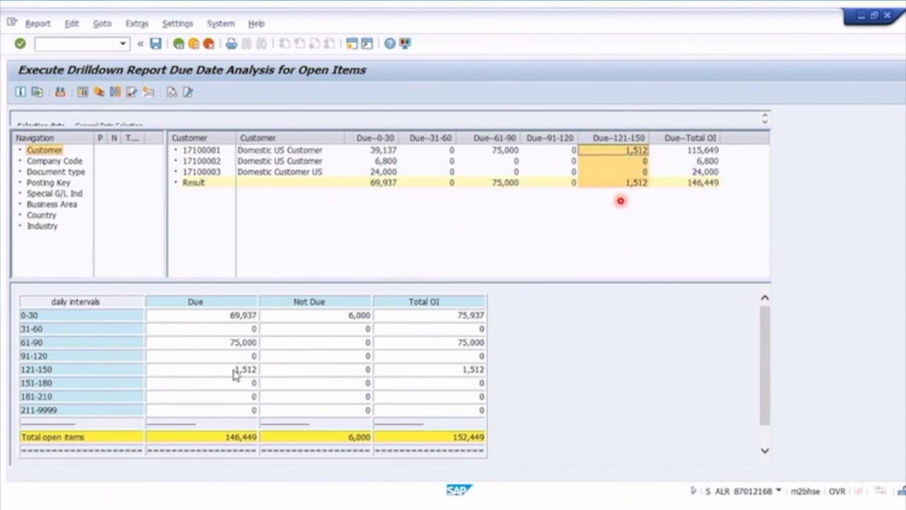
pyautogui.moveTo(236, 368); pyautogui.dragTo(259, 368)
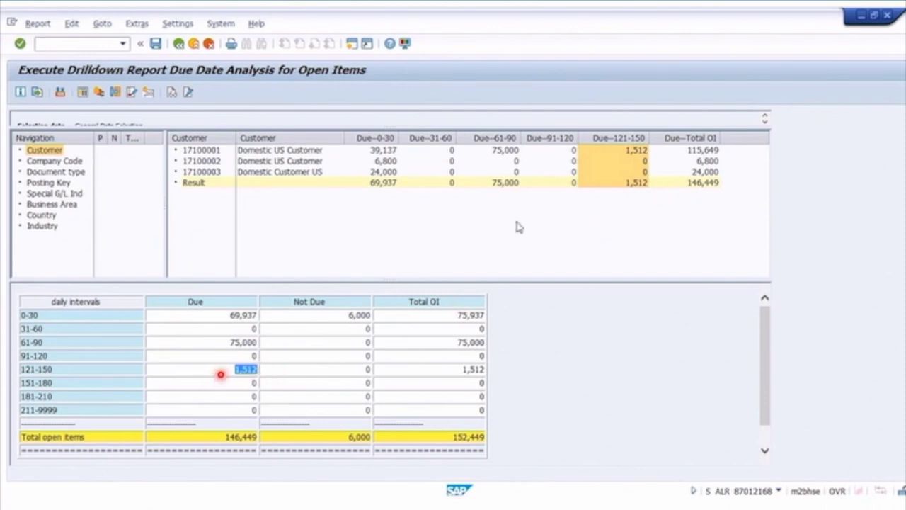
pyautogui.click(628, 151)
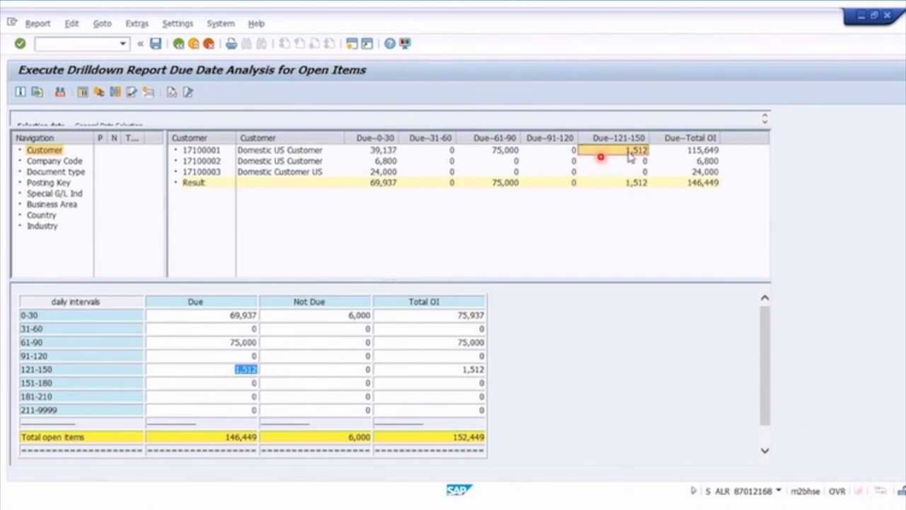
pyautogui.click(103, 24)
pyautogui.click(114, 41)
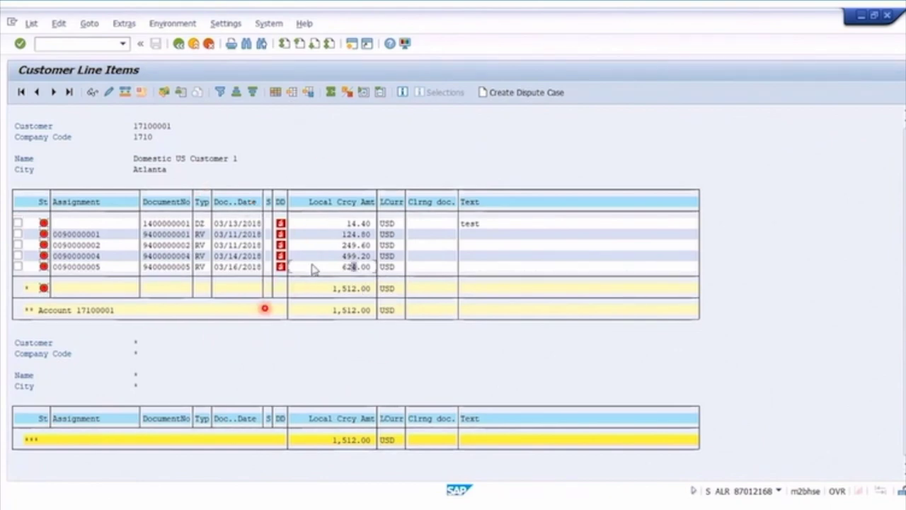
# Step: Open the accounting document of the customer line item dated 03/16/2018 and check its document header
pyautogui.doubleClick(173, 268)
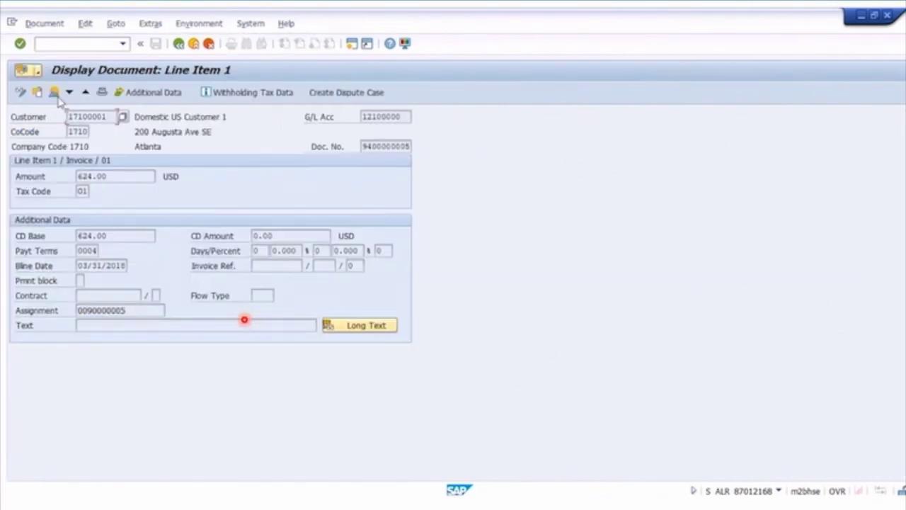
pyautogui.click(55, 93)
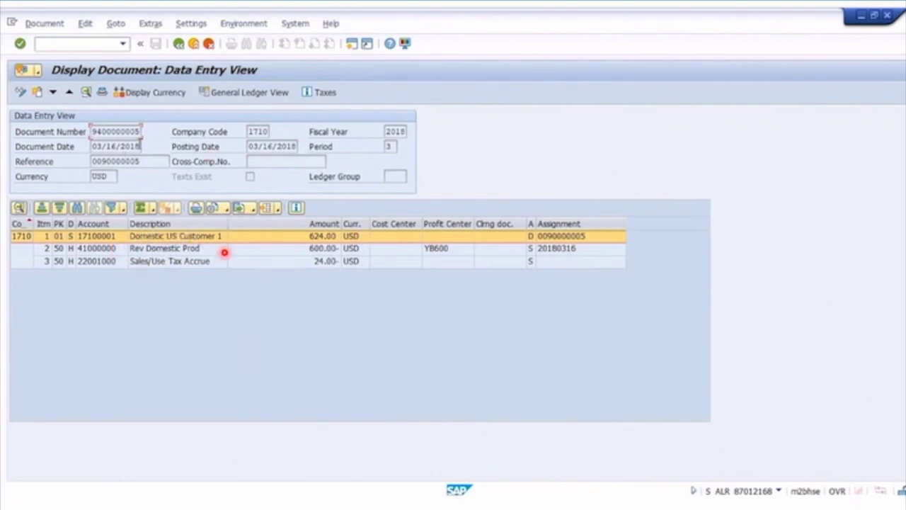
pyautogui.click(101, 94)
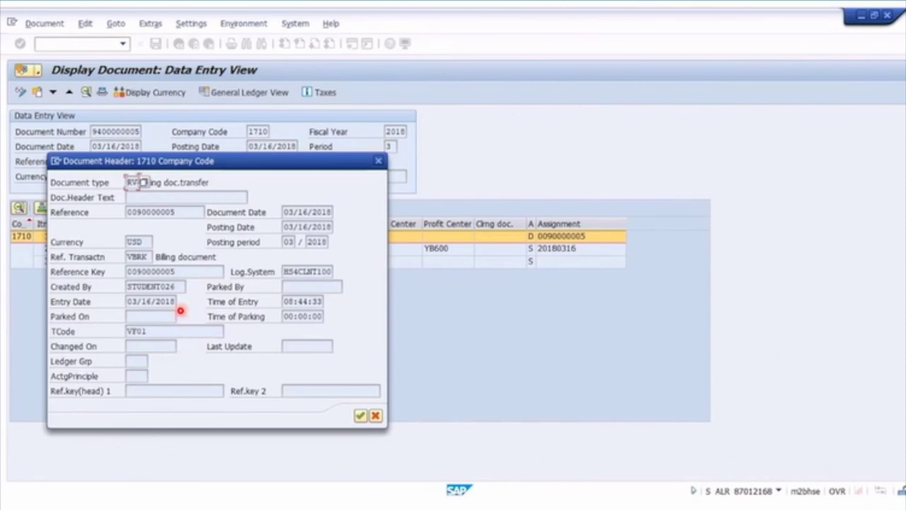
pyautogui.click(378, 161)
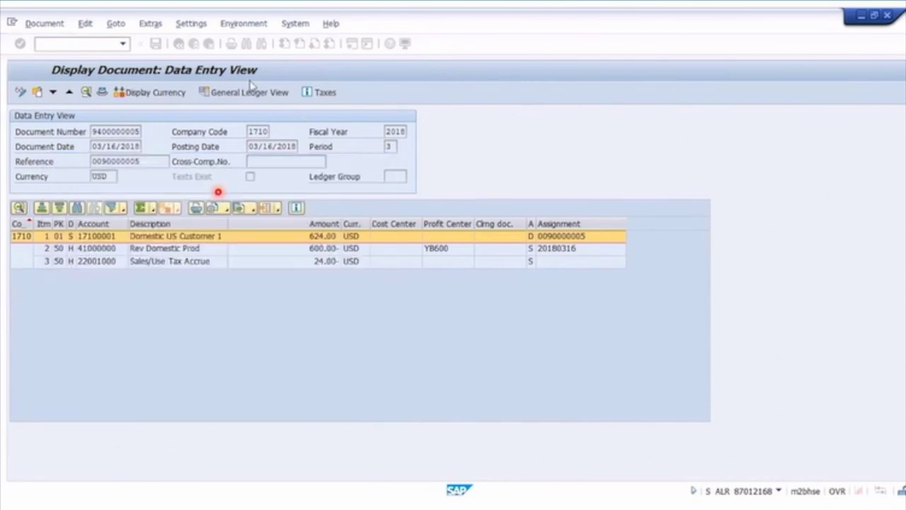
# Step: Display the original billing document behind the accounting document
pyautogui.click(245, 23)
pyautogui.moveTo(354, 87)
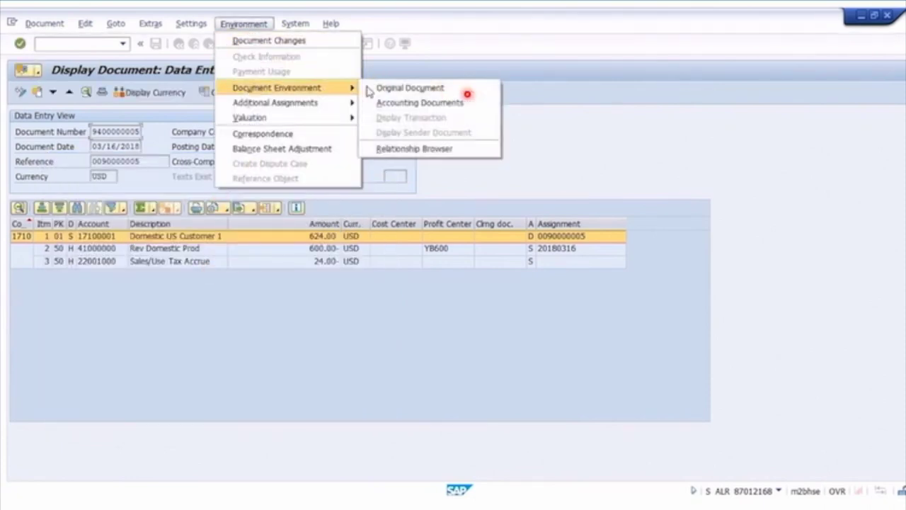
pyautogui.click(410, 87)
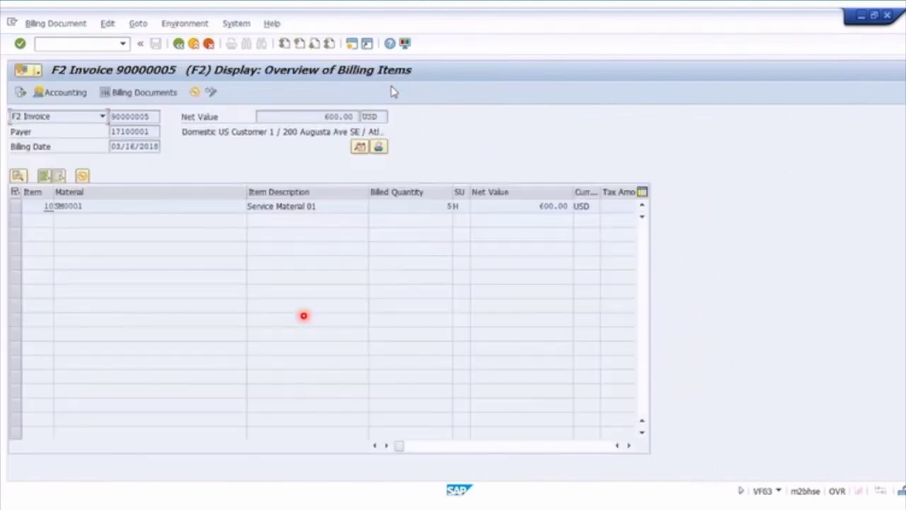
# Step: Show the document flow of the F2 invoice, review its linked documents, and open the standard order from it
pyautogui.click(149, 205)
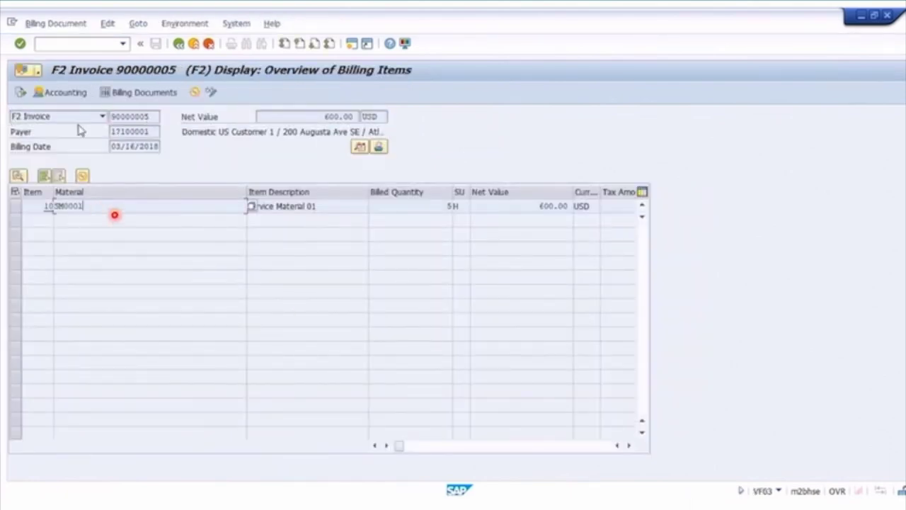
pyautogui.click(21, 93)
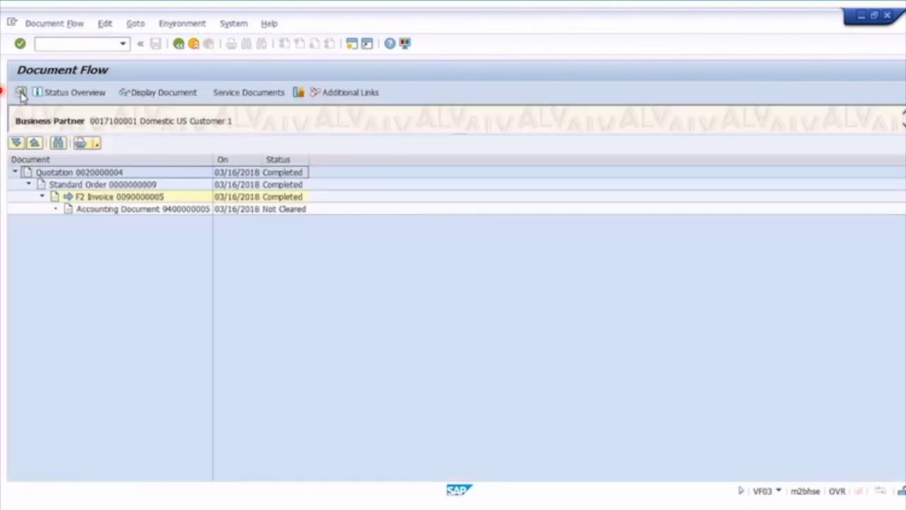
pyautogui.click(126, 186)
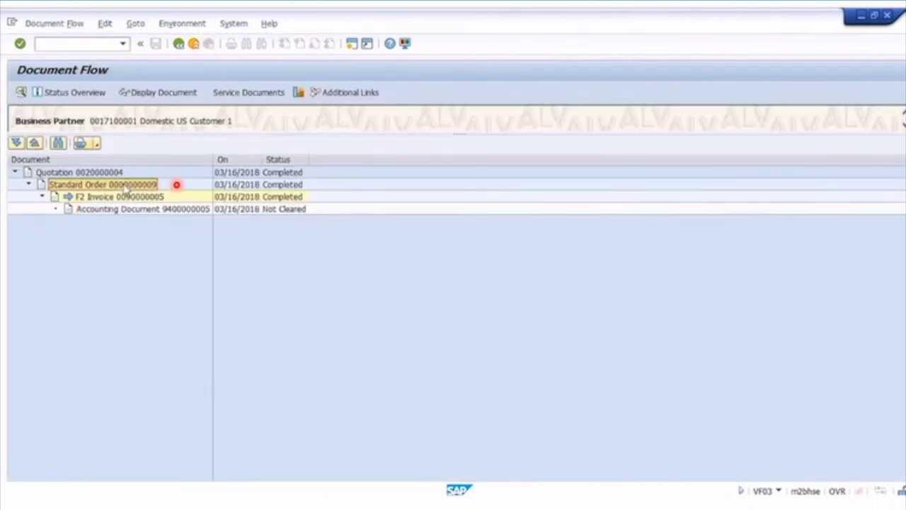
pyautogui.click(172, 209)
pyautogui.click(141, 197)
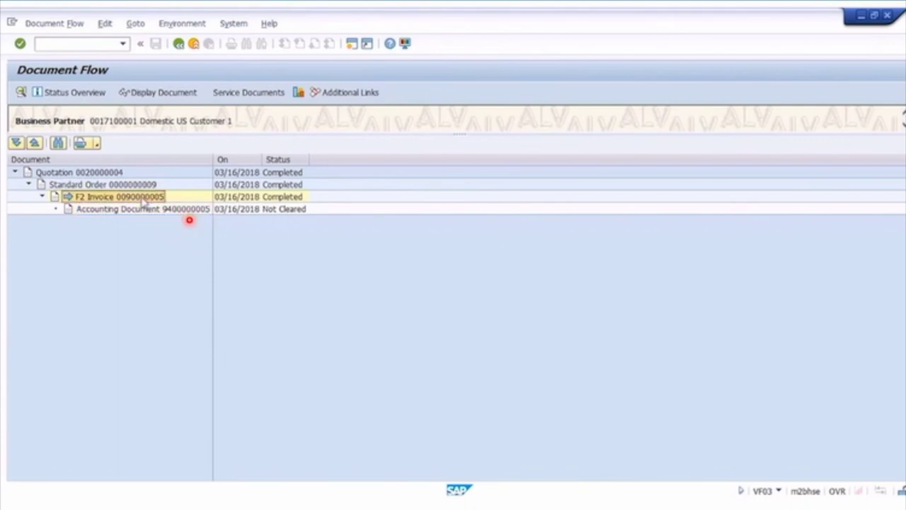
pyautogui.click(122, 186)
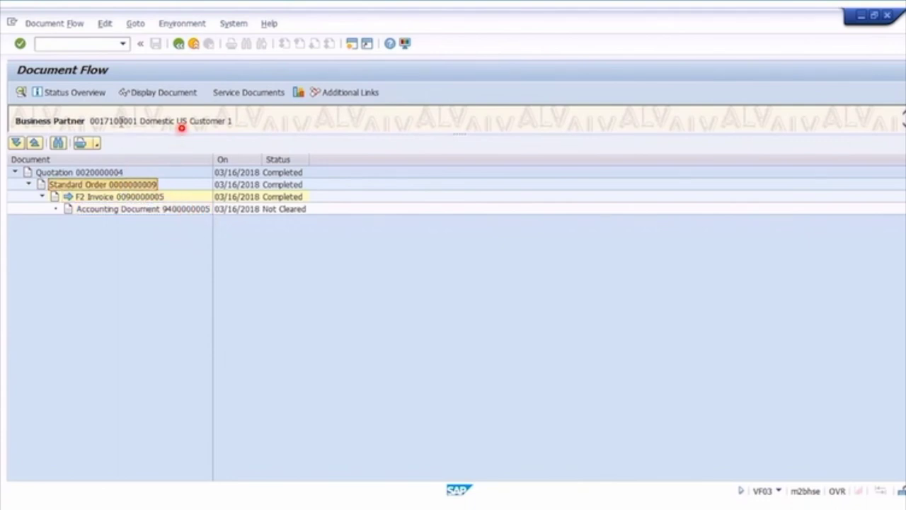
pyautogui.doubleClick(160, 184)
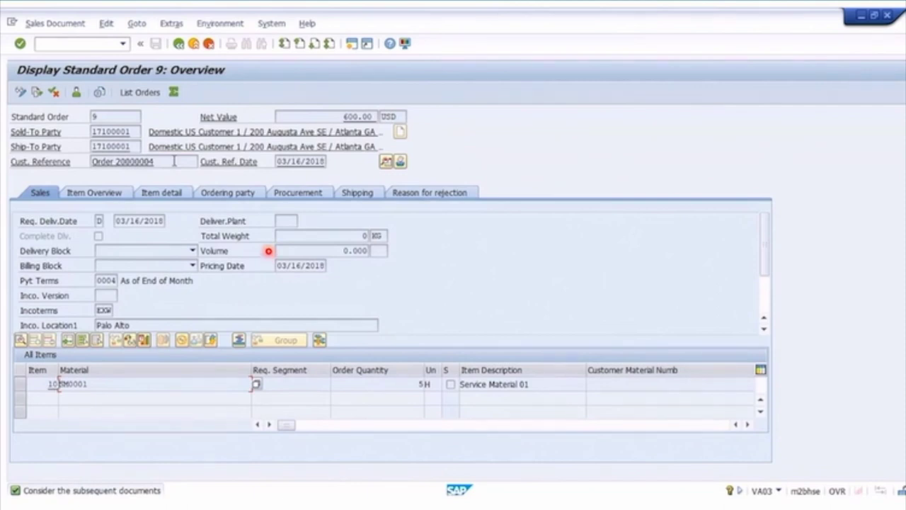
# Step: Return from the standard order through the invoice, accounting document and customer line items to the due date analysis report
pyautogui.click(179, 44)
pyautogui.click(179, 44)
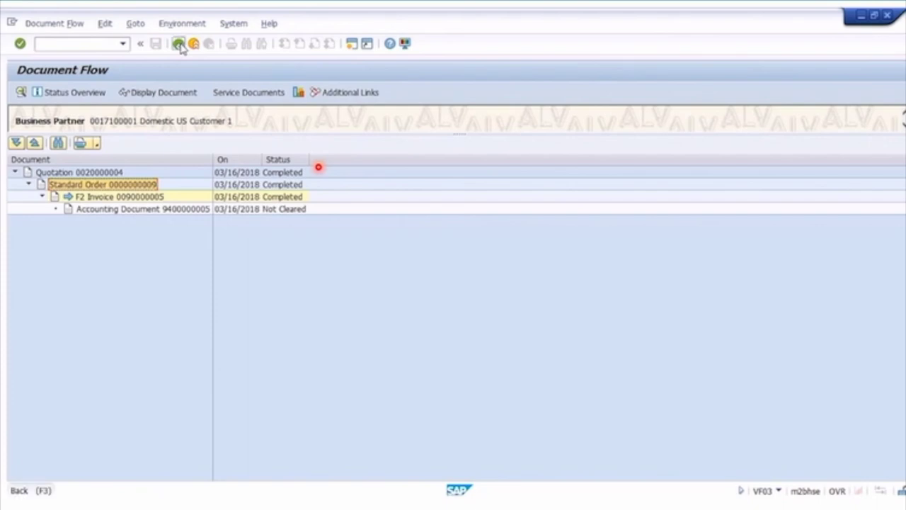
pyautogui.click(179, 44)
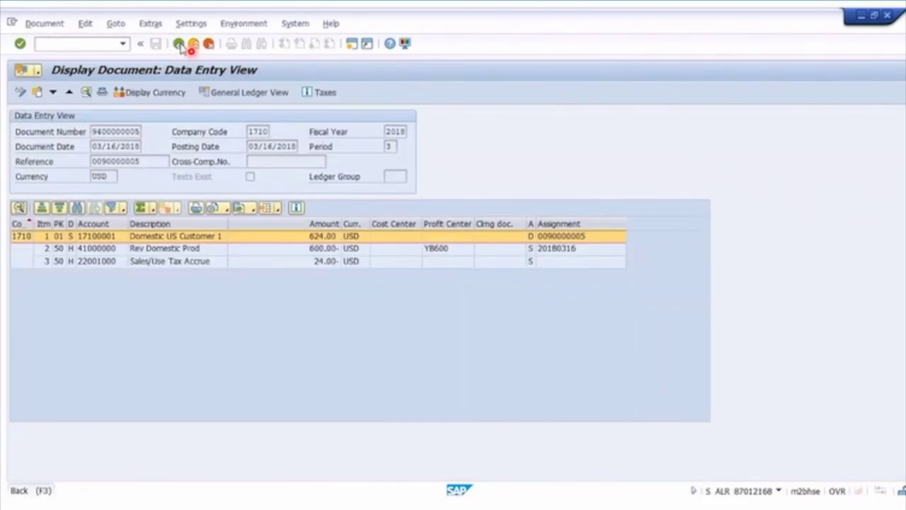
pyautogui.click(179, 44)
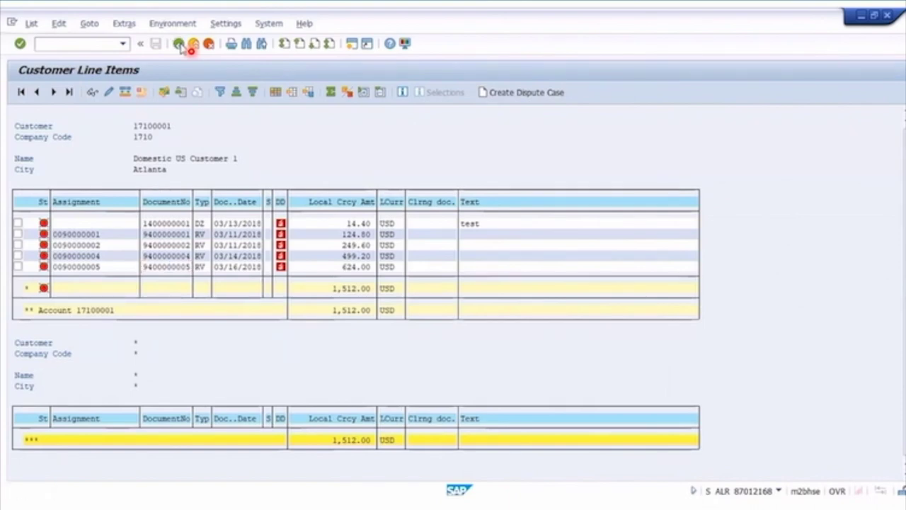
pyautogui.click(179, 44)
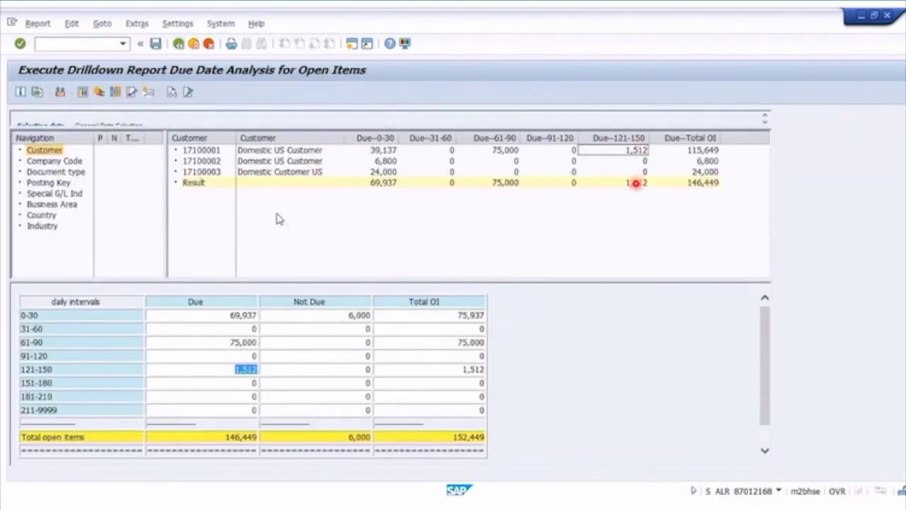
# Step: Check the customers' due amounts, break the report down by document type, and select the billing document transfer amount due in 0-30 days
pyautogui.moveTo(344, 138); pyautogui.dragTo(331, 138)
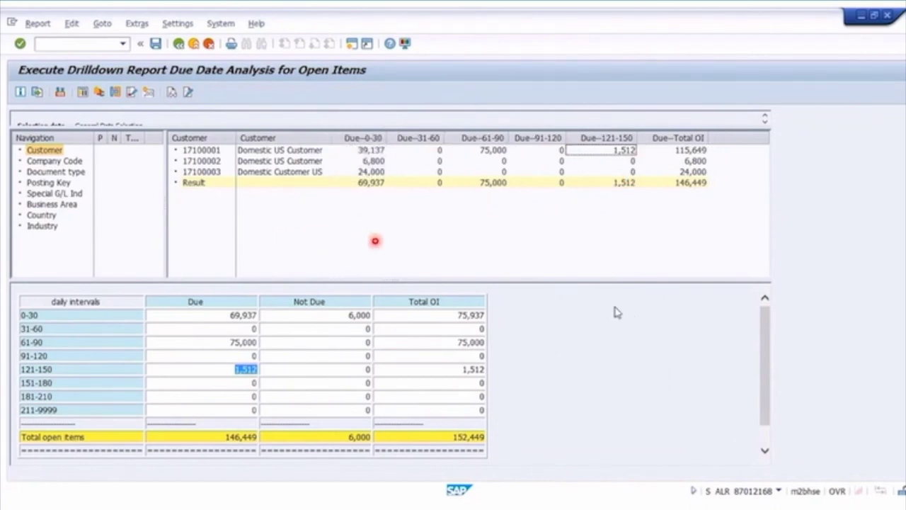
pyautogui.click(372, 150)
pyautogui.click(425, 150)
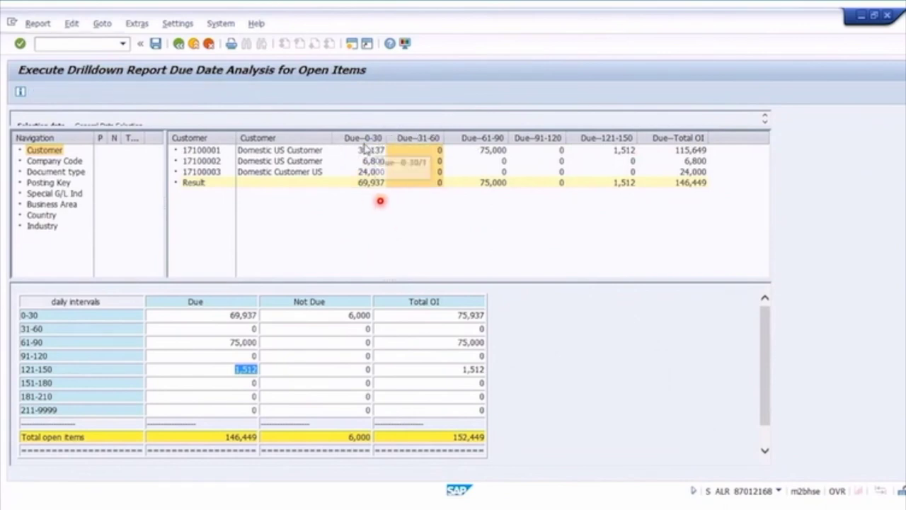
pyautogui.click(57, 172)
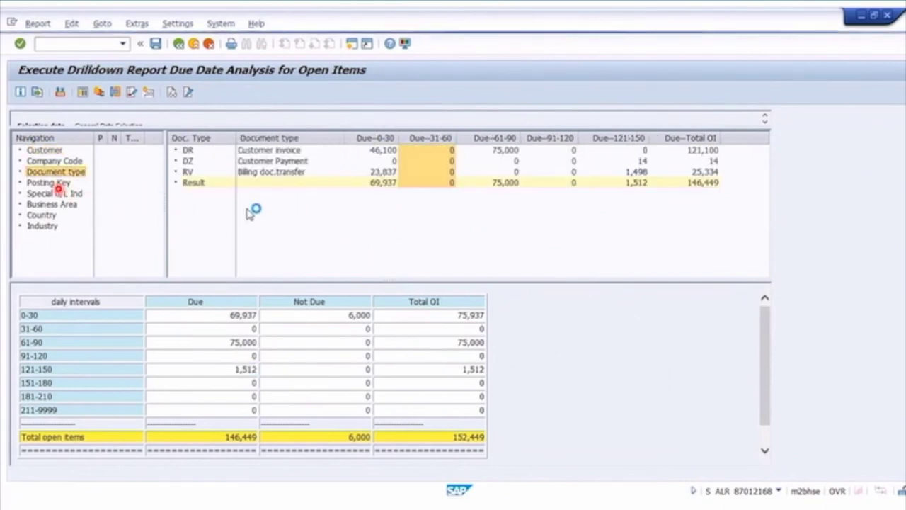
pyautogui.click(371, 171)
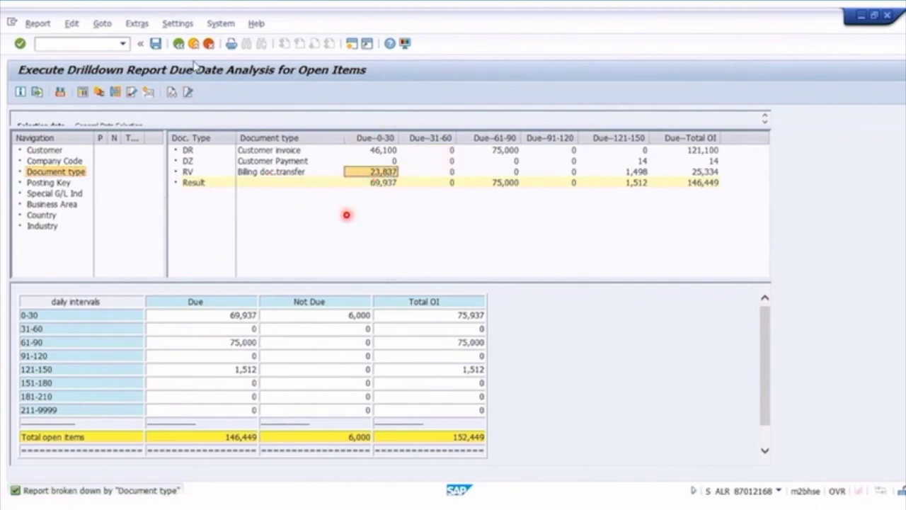
# Step: Leave the due date analysis without saving its data, return to SAP Easy Access, and select the Due Date Analysis for Open Items entry
pyautogui.click(180, 45)
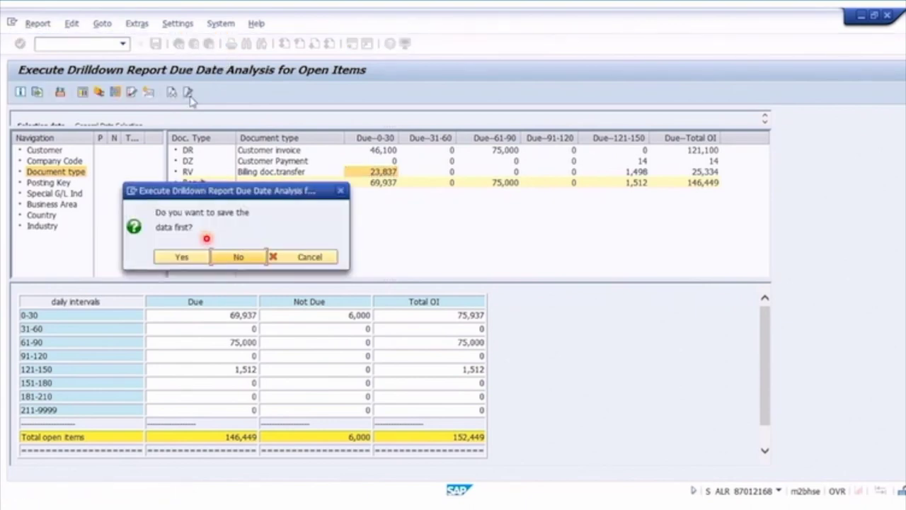
pyautogui.click(237, 257)
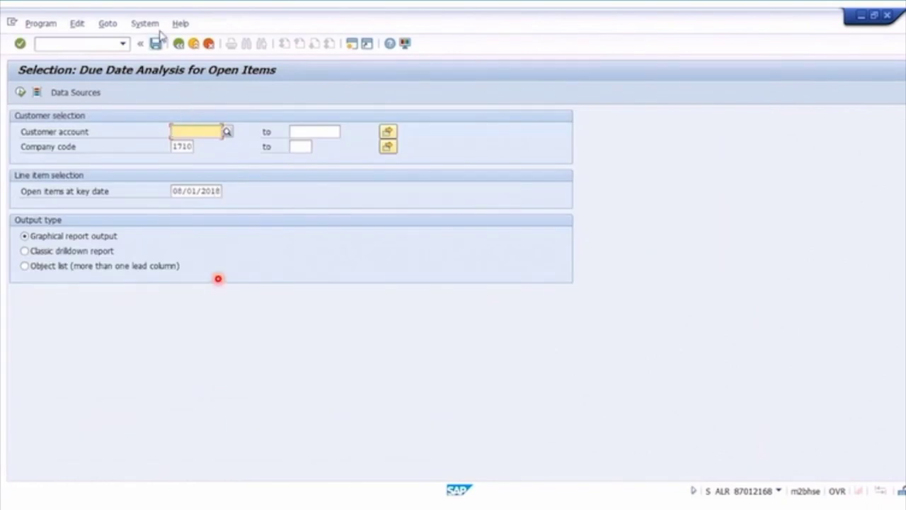
pyautogui.click(180, 45)
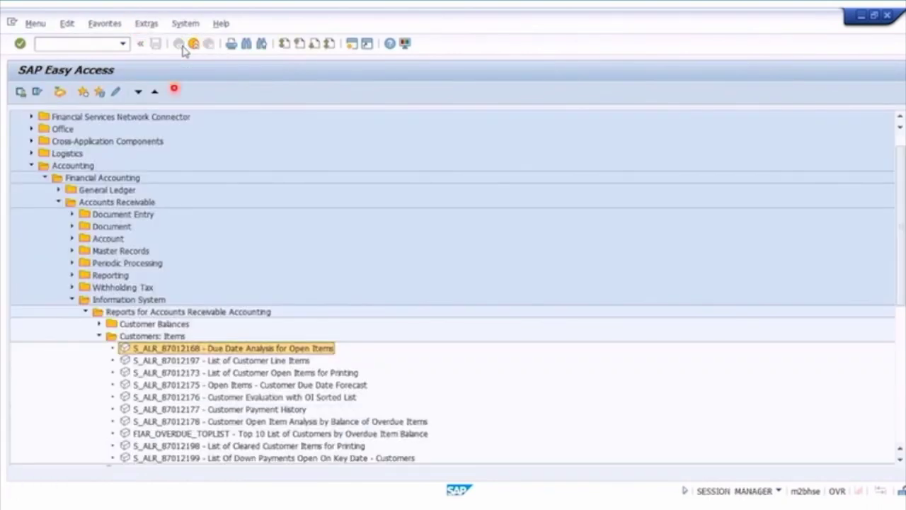
pyautogui.click(131, 302)
pyautogui.click(143, 349)
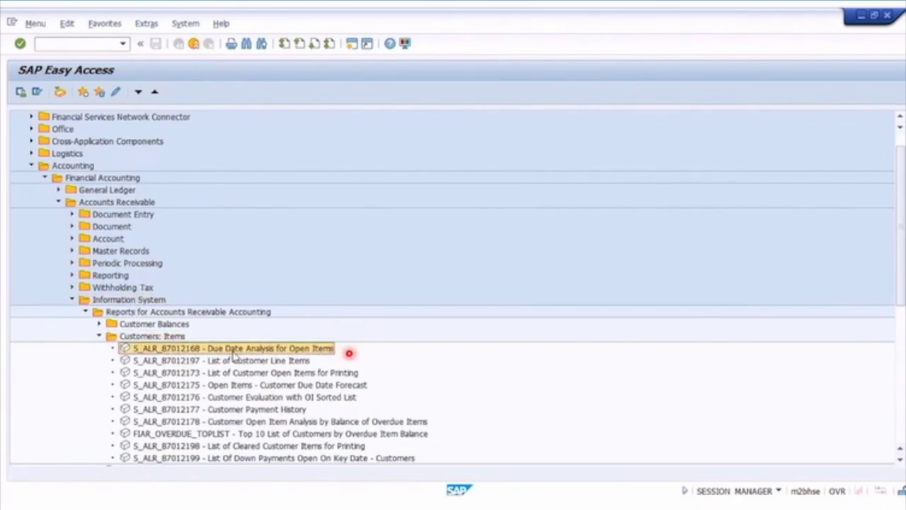